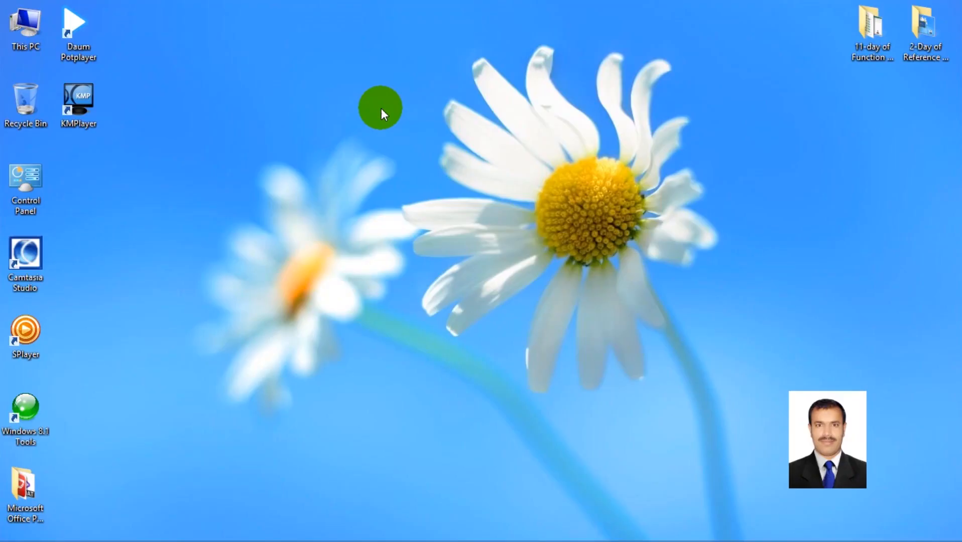
Step: Launch Microsoft Word by running the WinWord command
key("super+r")
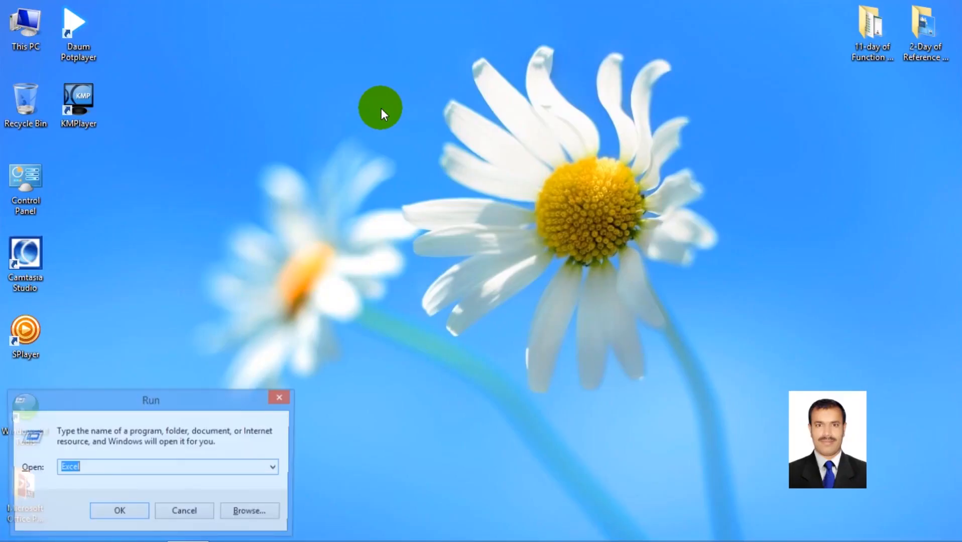
type("WinWord")
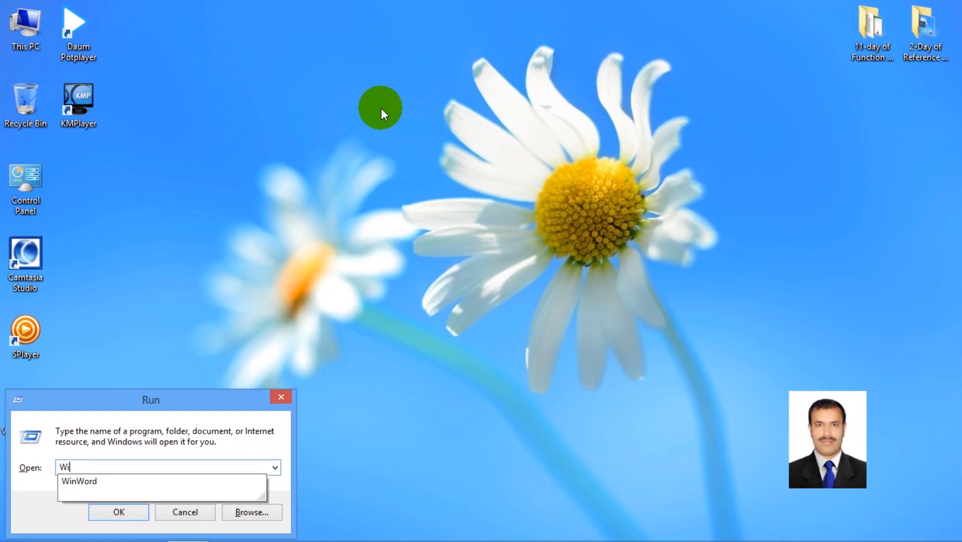
key("Return")
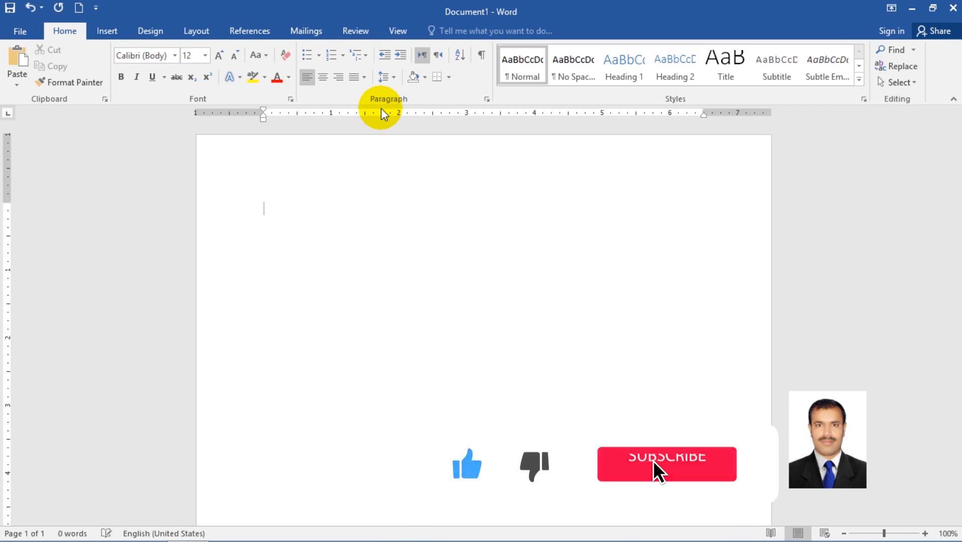
Step: Increase the font size to 36 points and enter "5-Tons" as the first line
key("ctrl+shift+period")
key("ctrl+shift+period")
key("ctrl+shift+period")
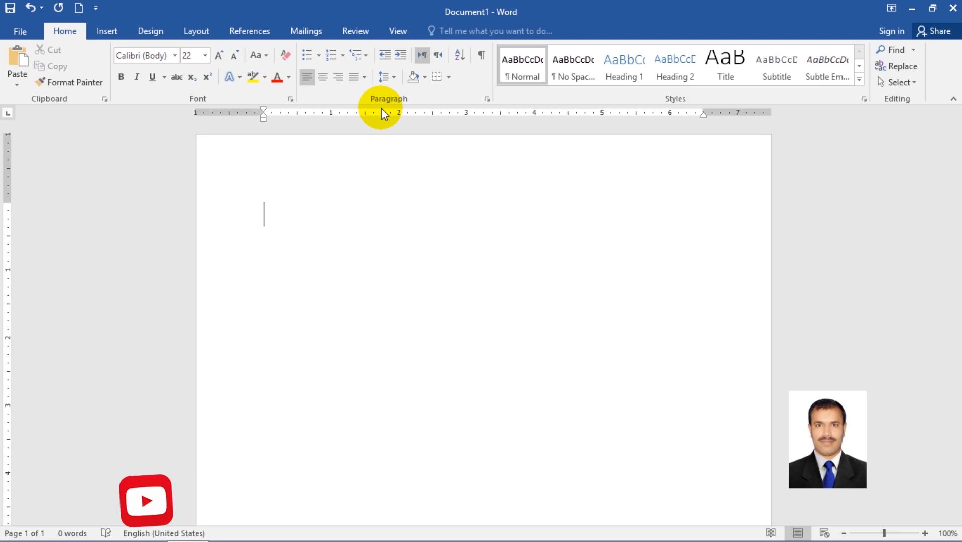
key("ctrl+shift+period")
key("ctrl+shift+period")
key("ctrl+shift+period")
key("ctrl+shift+period")
type("5-Tons")
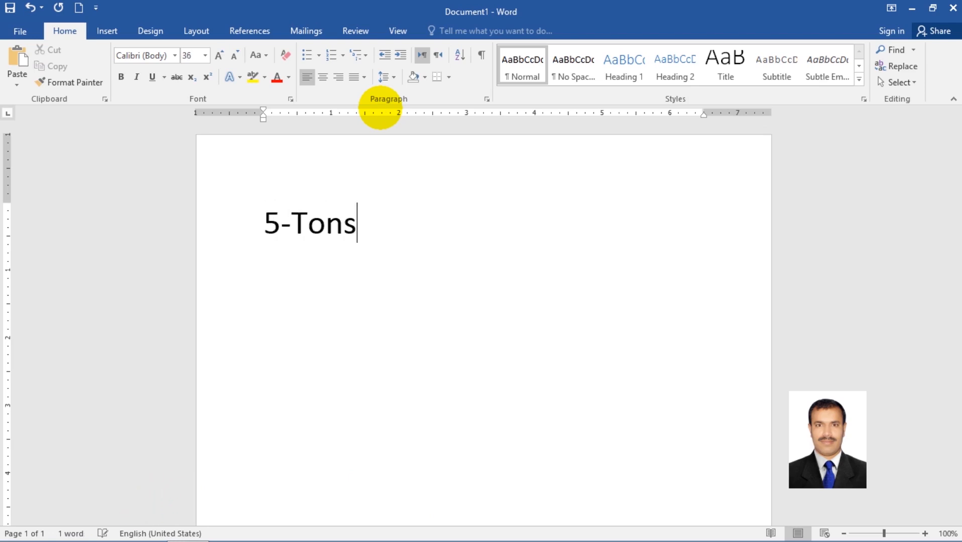
Step: Add a second line reading "750000 Parts." and insert a full-width horizontal line beneath it
key("Return")
type("750000")
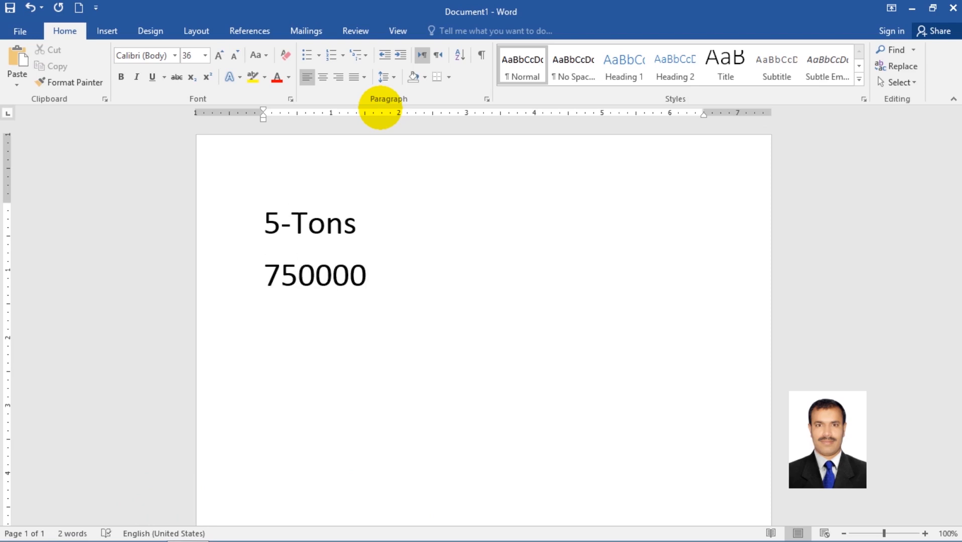
type(" Pas")
type("rt")
key("BackSpace")
key("BackSpace")
key("BackSpace")
type("rts.")
key("Return")
type("---")
key("Return")
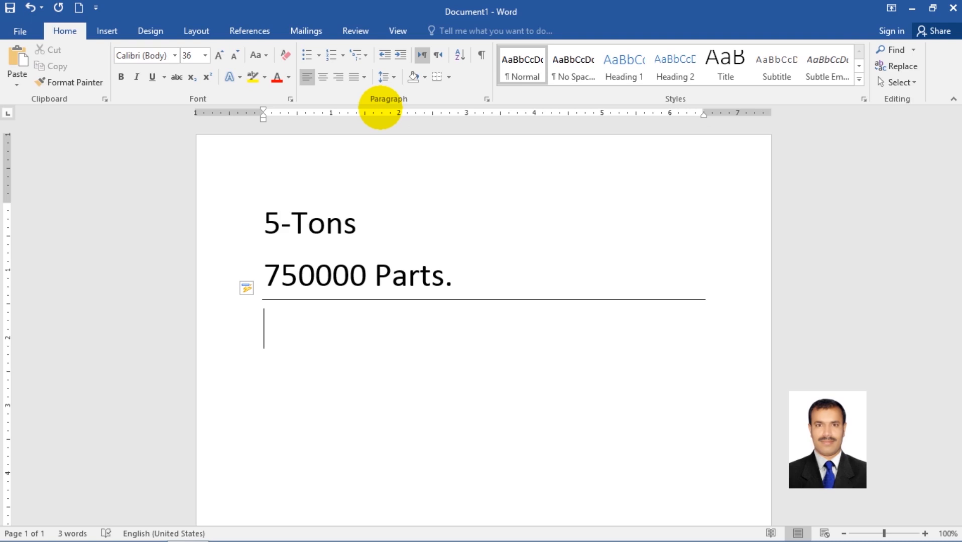
Step: Start a numbered list below the horizontal line with "Micro Soft Company." and "Oracle Company." as its first two items
type("1. Micro Soft ")
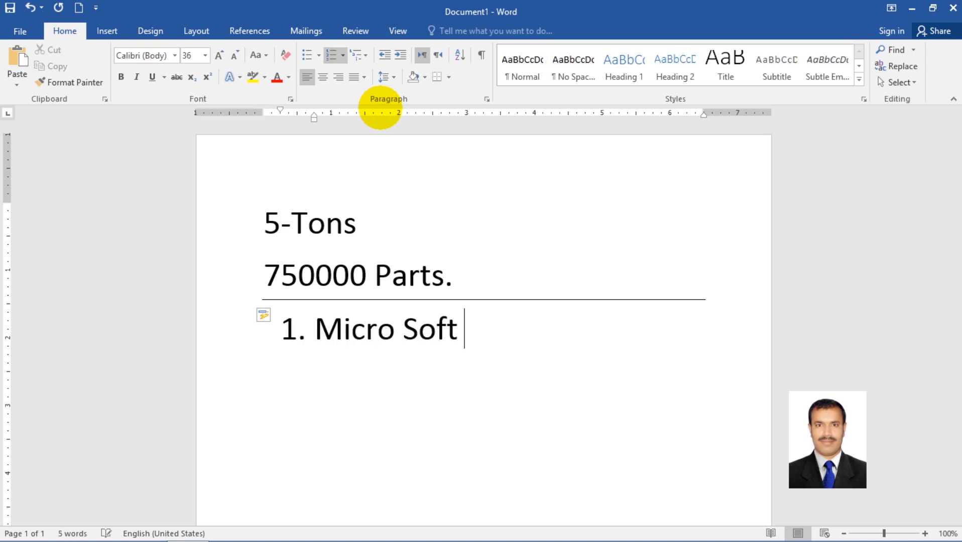
type("Company.")
key("Return")
type("Ora")
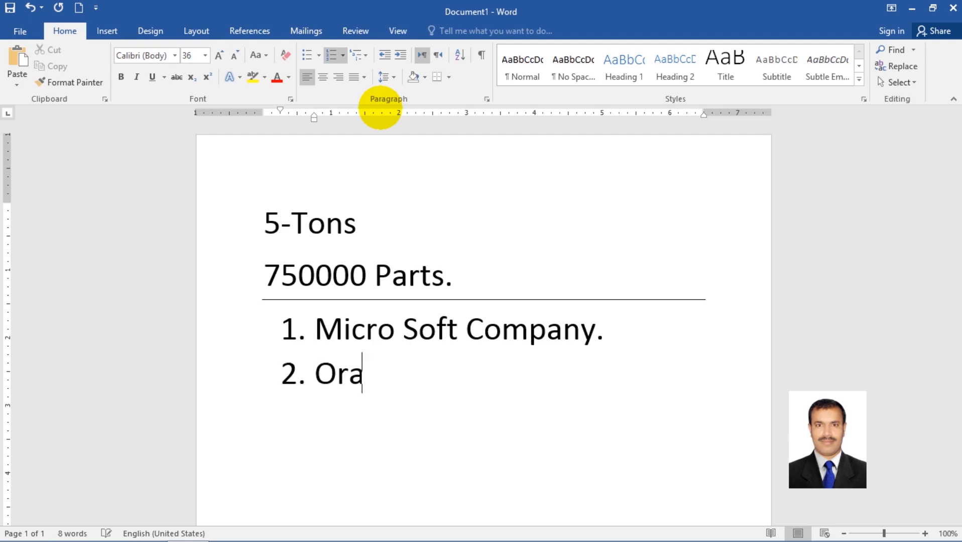
type("cle Company.")
key("Return")
Step: Add "Adobe Company." and "Cisco company." as the third and fourth items of the numbered list
type("Adobne")
key("BackSpace")
key("BackSpace")
type("e Co")
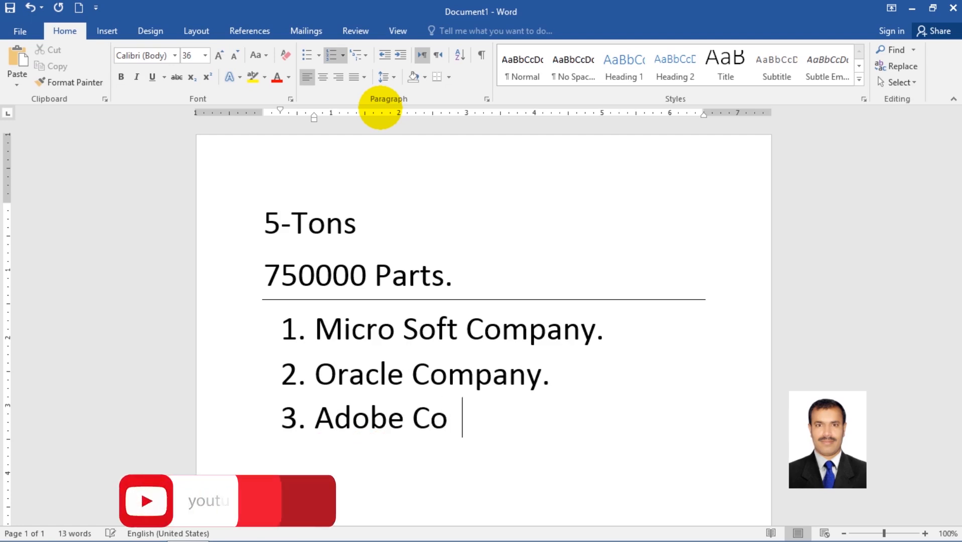
key("BackSpace")
type("mpany.")
key("Return")
type("Cisco company.")
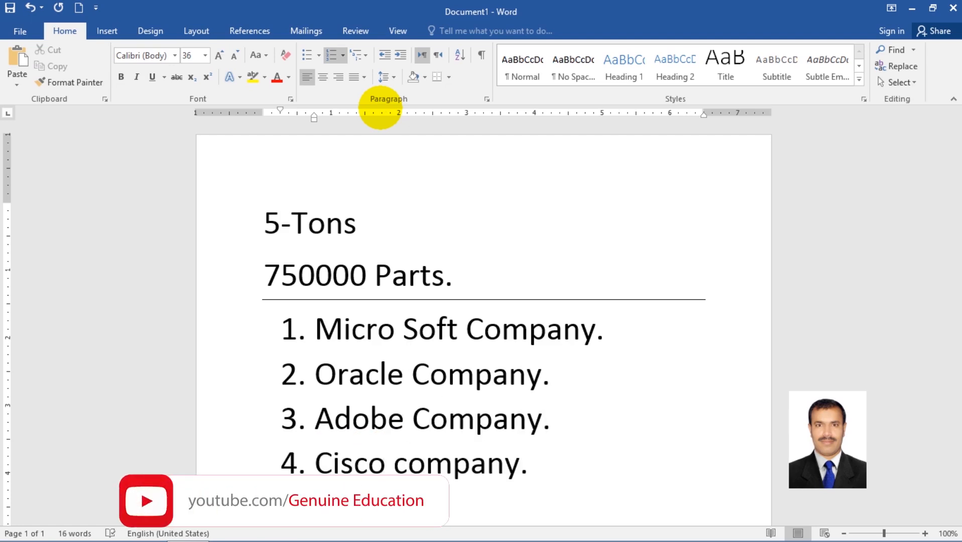
Step: Clear the whole document and enter the heading "Micro Soft Company" in the blank page
left_click(381, 109)
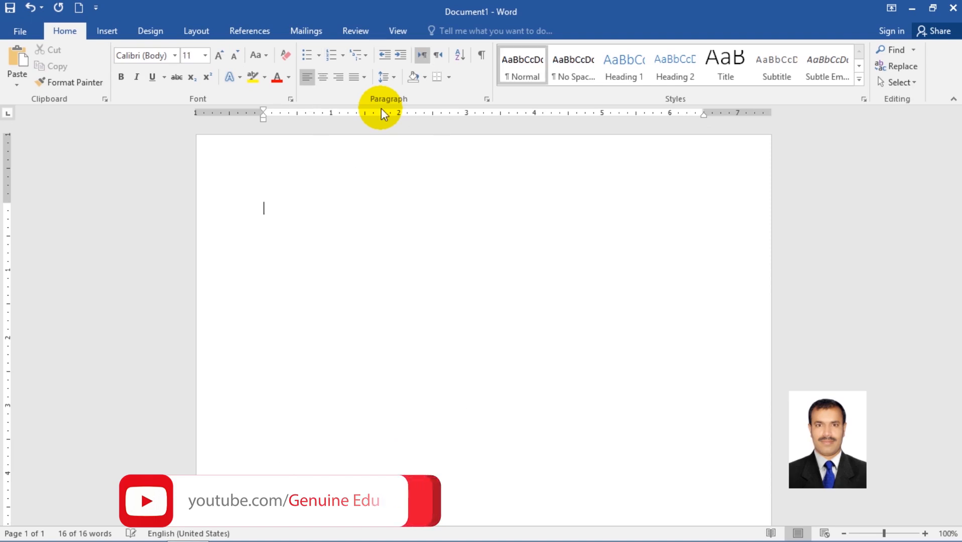
type("Micro ")
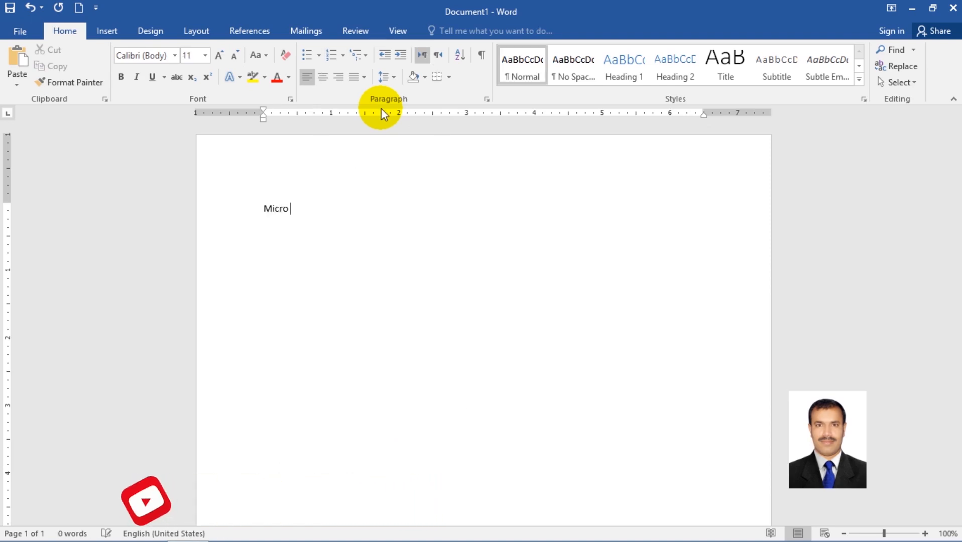
type("Soft Company")
Step: Enlarge the "Micro Soft Company" heading to 24 points and center it on the page
key("ctrl+a")
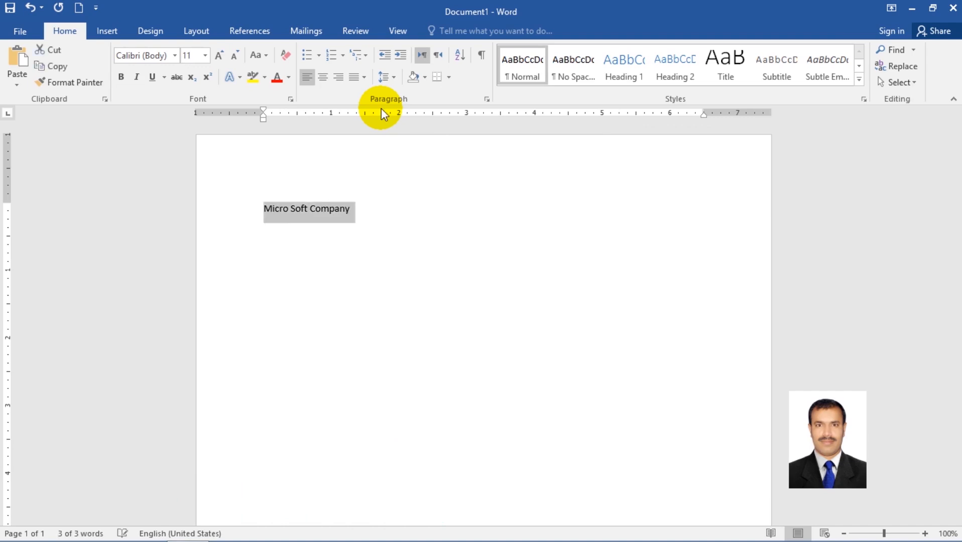
key("ctrl+shift+period")
key("ctrl+shift+period")
key("ctrl+shift+period")
key("ctrl+shift+period")
key("ctrl+shift+period")
key("ctrl+shift+period")
key("ctrl+shift+period")
key("ctrl+e")
Step: Insert a full-width horizontal line below the heading and left-align the empty paragraph under it
key("End")
key("Return")
type("---]\\")
key("Return")
key("ctrl+l")
key("BackSpace")
key("BackSpace")
key("Return")
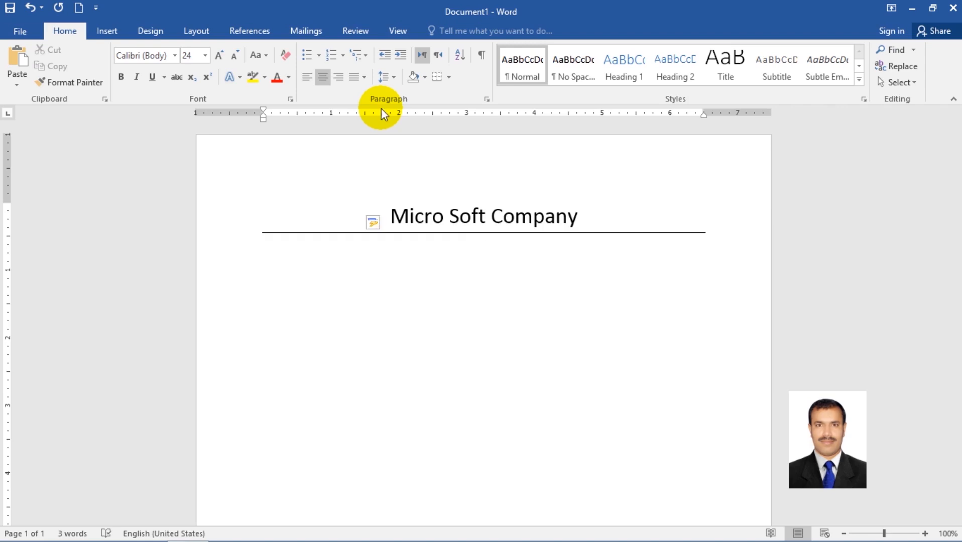
key("ctrl+l")
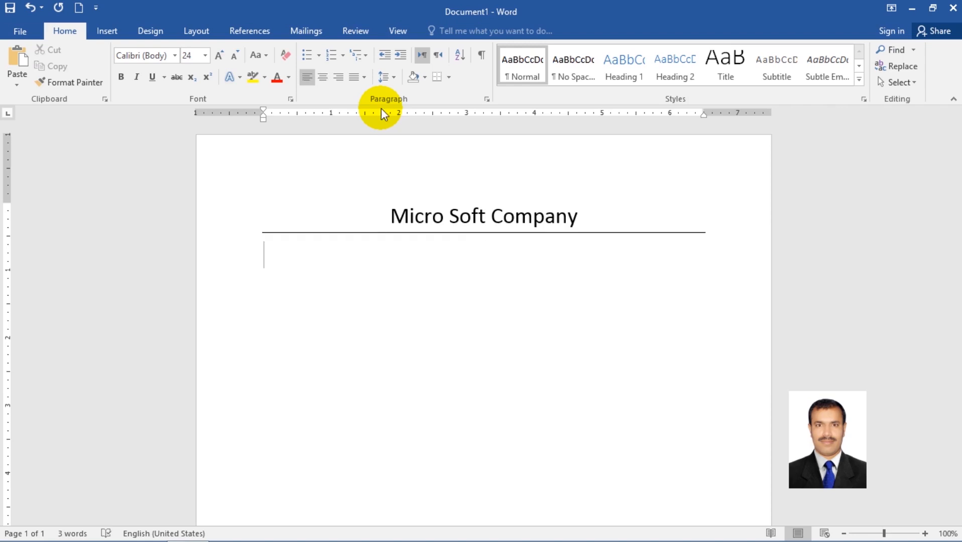
Step: Start a numbered list with "1983 (CLI = Command Line Interface)." as its first item
type("1.")
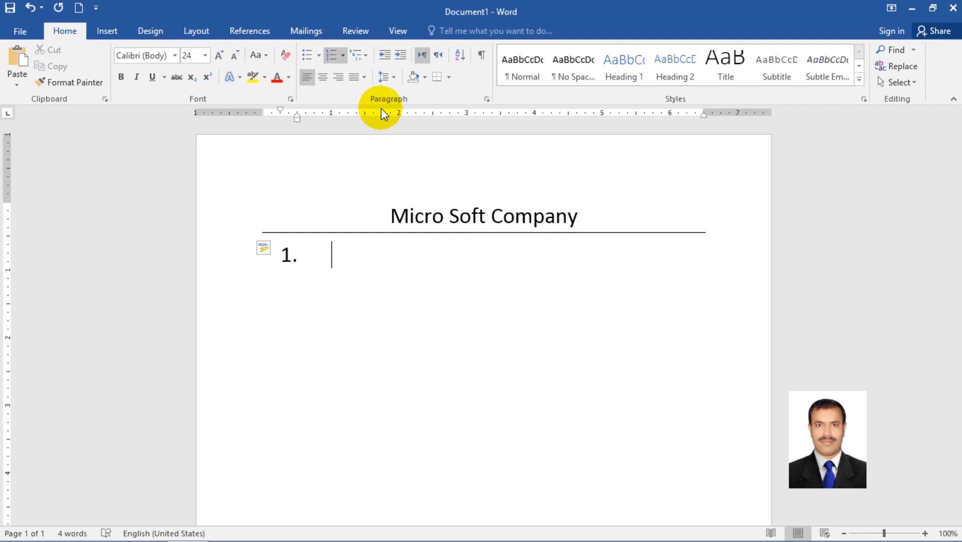
type("1983")
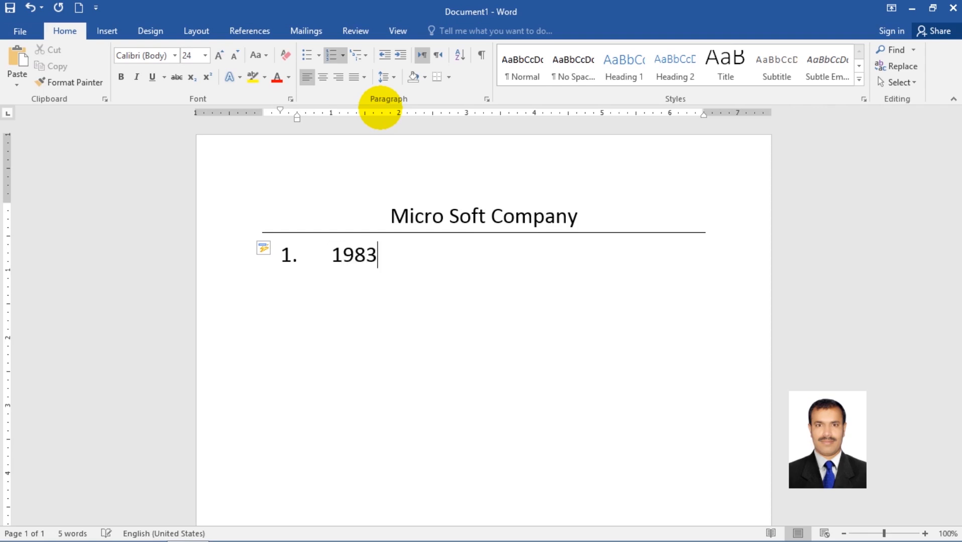
type(" (CLI")
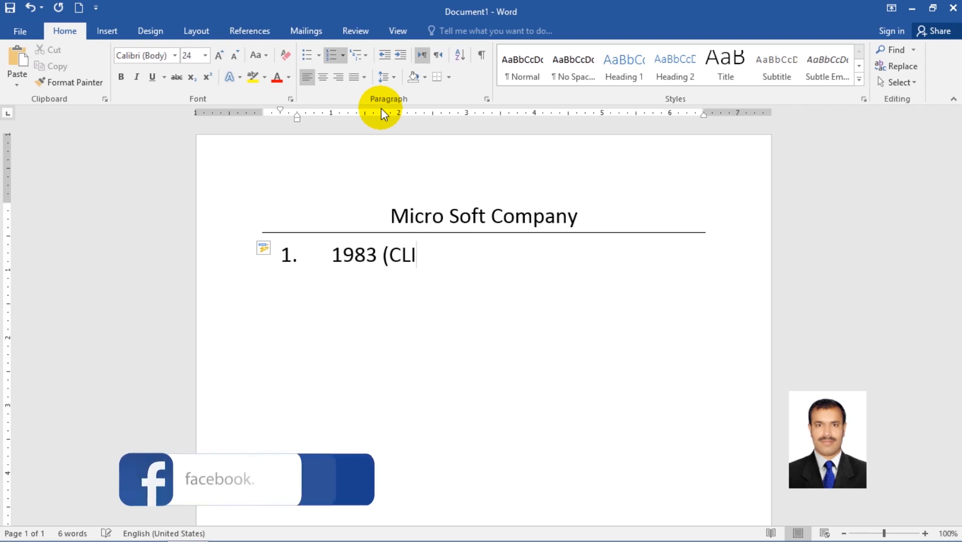
type("= Command ")
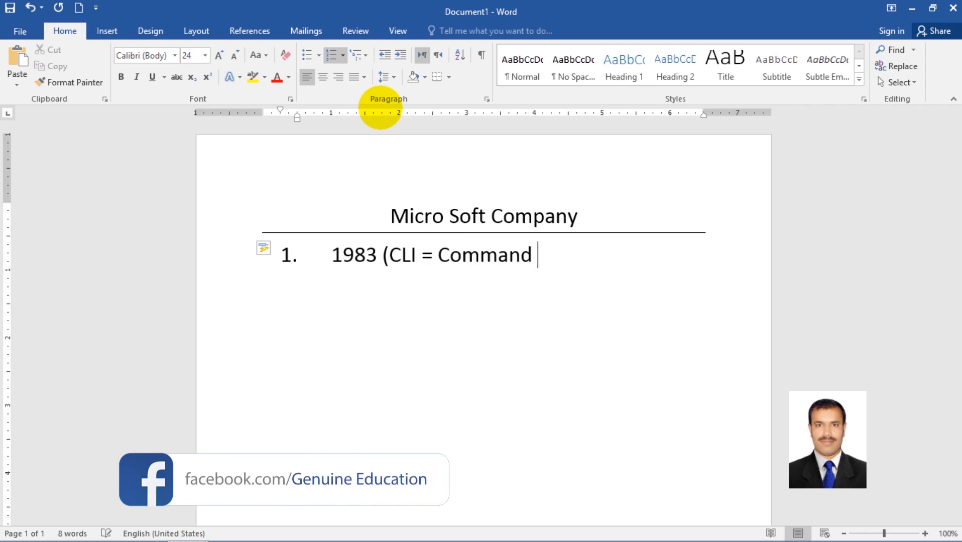
type("Line Interface)")
key("ctrl+a")
key("Right")
type(".")
key("Return")
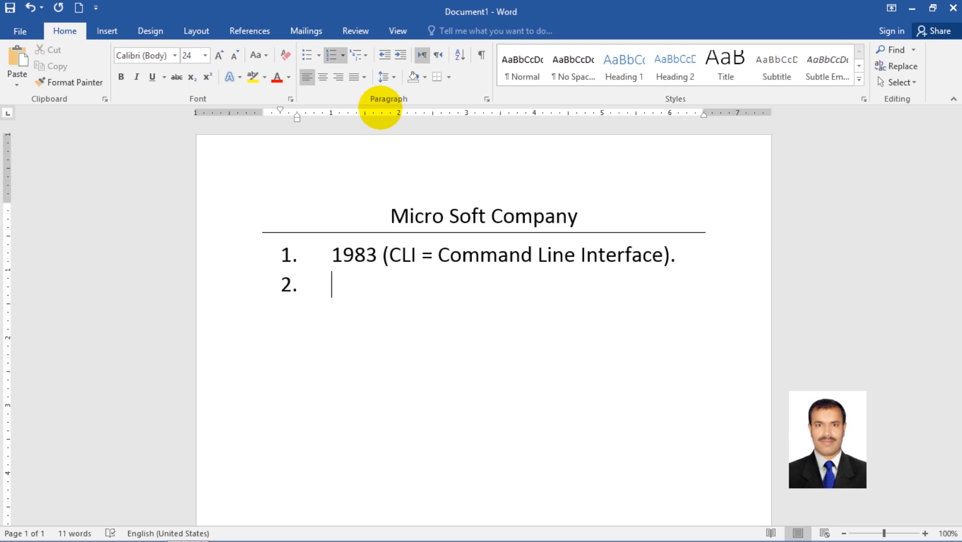
Step: Add "MS-Office (1993)." as the second list item and start a third one
type("MS-")
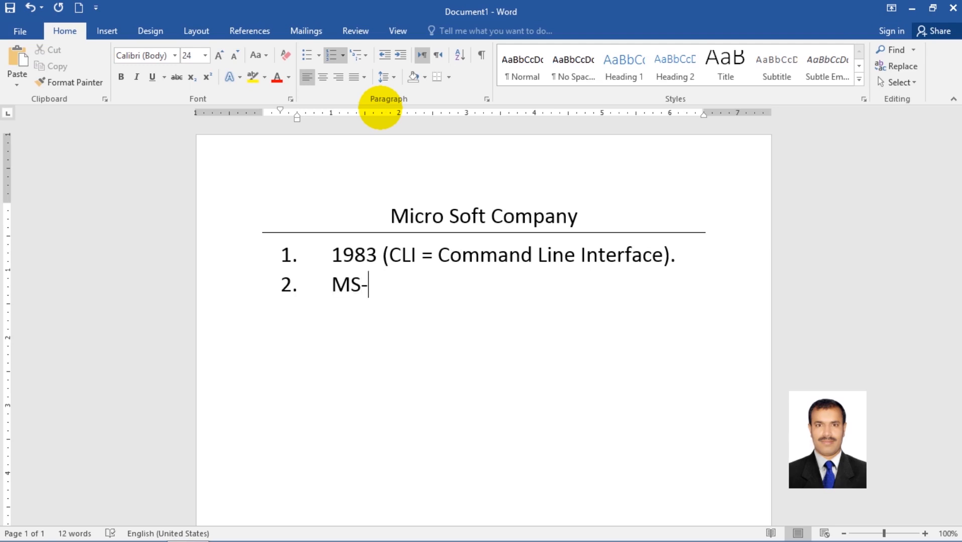
type("Office")
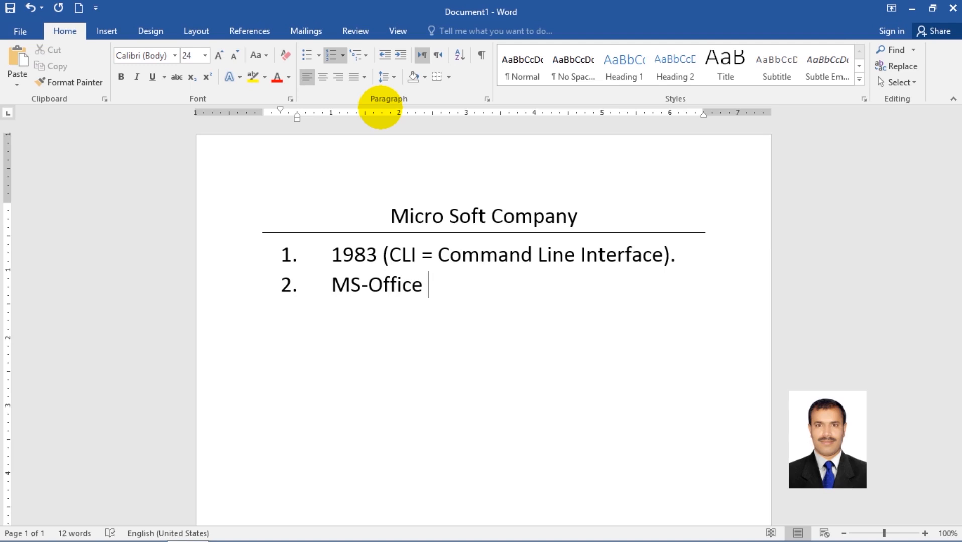
type("(")
type("1993).")
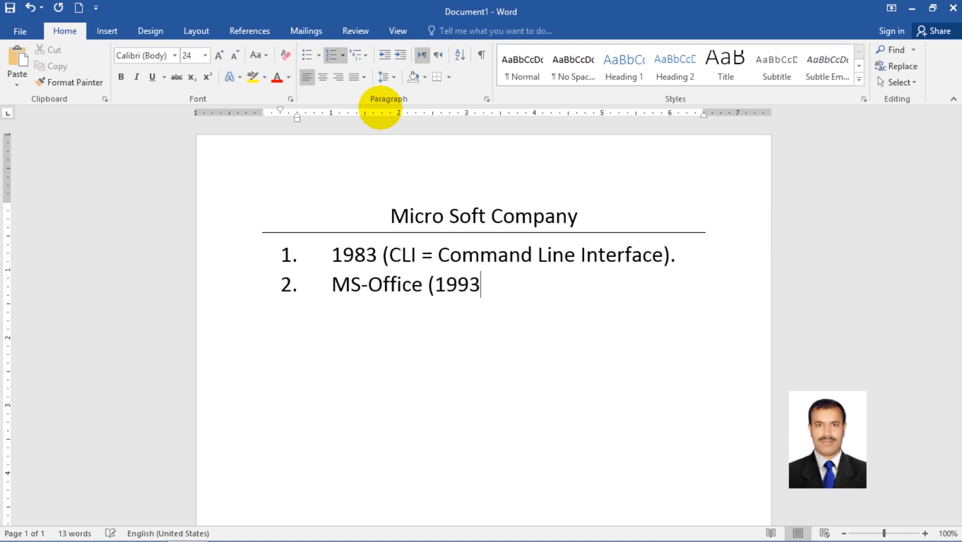
key("Return")
key("BackSpace")
key("BackSpace")
key("Left")
key("Left")
key("Left")
key("Return")
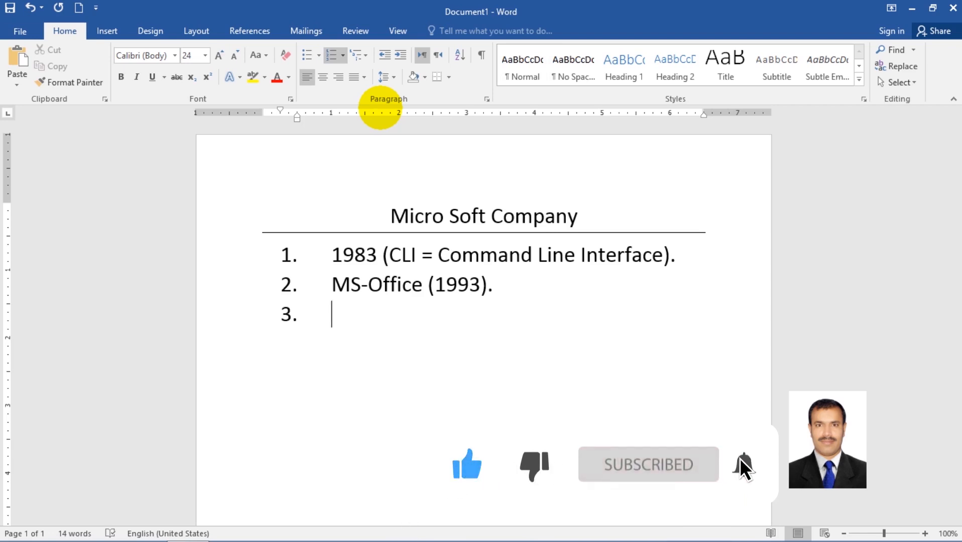
Step: Enter "95%." as the third list item and "Location:" followed by a tab and "U.S. A." as the fourth
type("95%.")
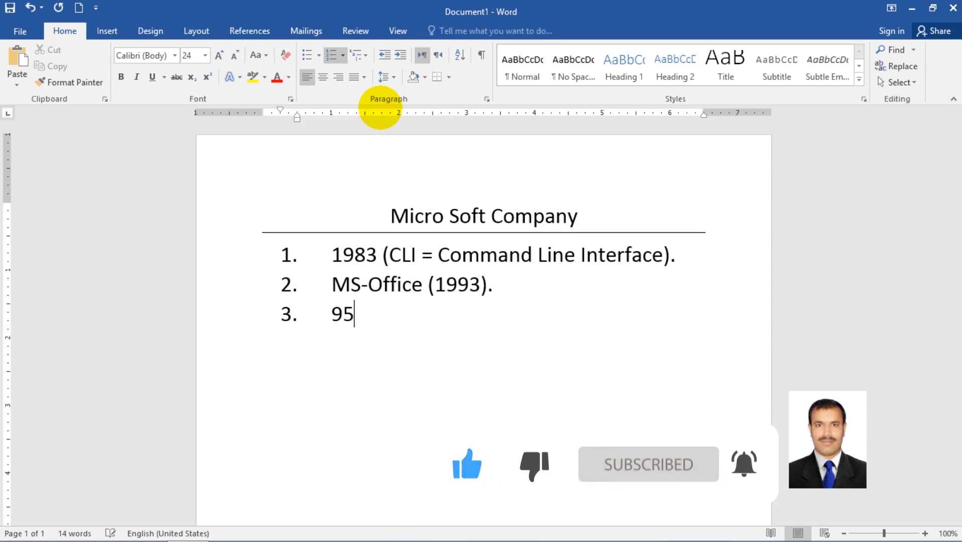
key("Return")
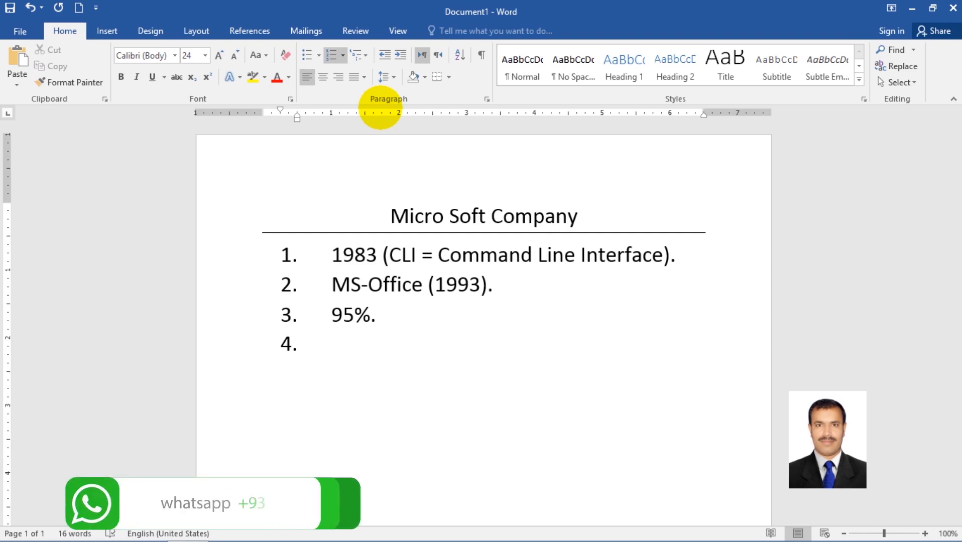
type("L")
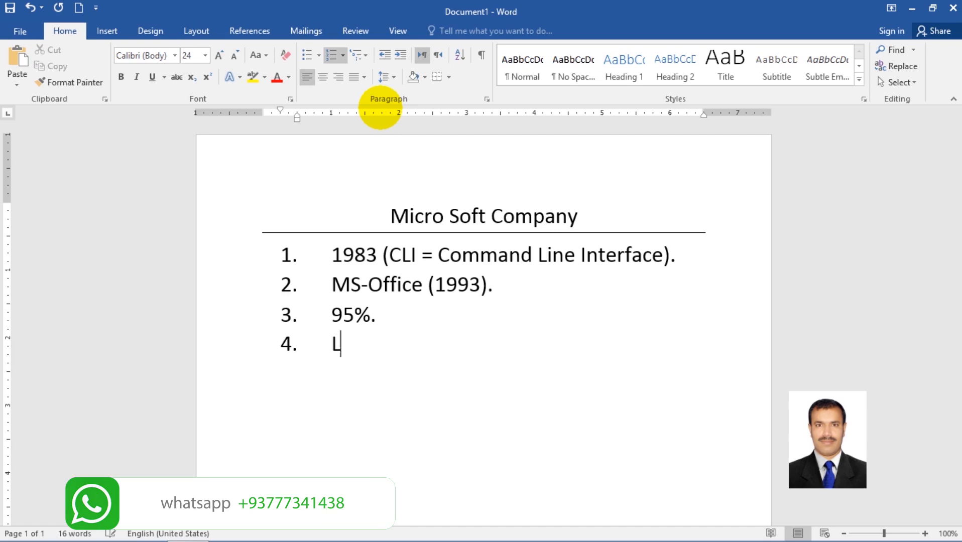
type("ocation:")
key("Tab")
type("U.S. A.")
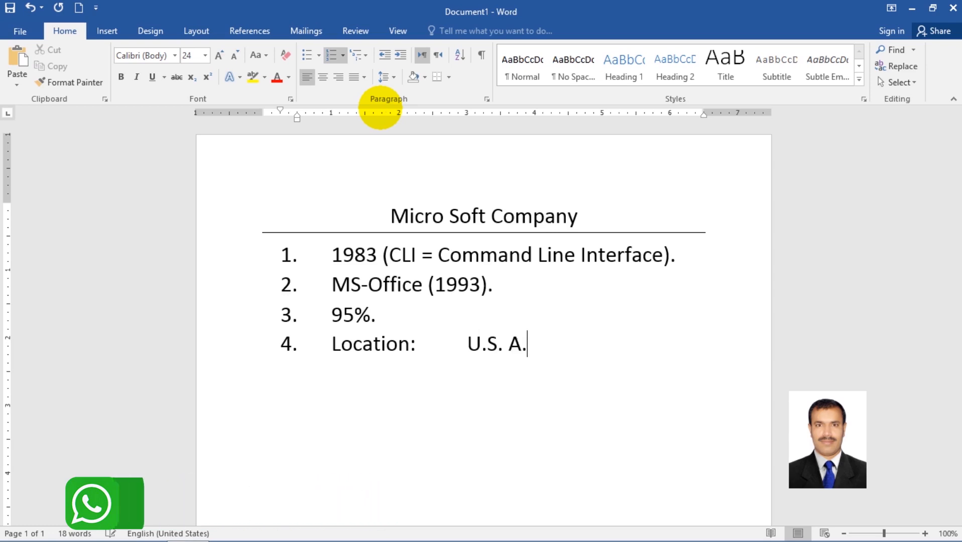
key("Return")
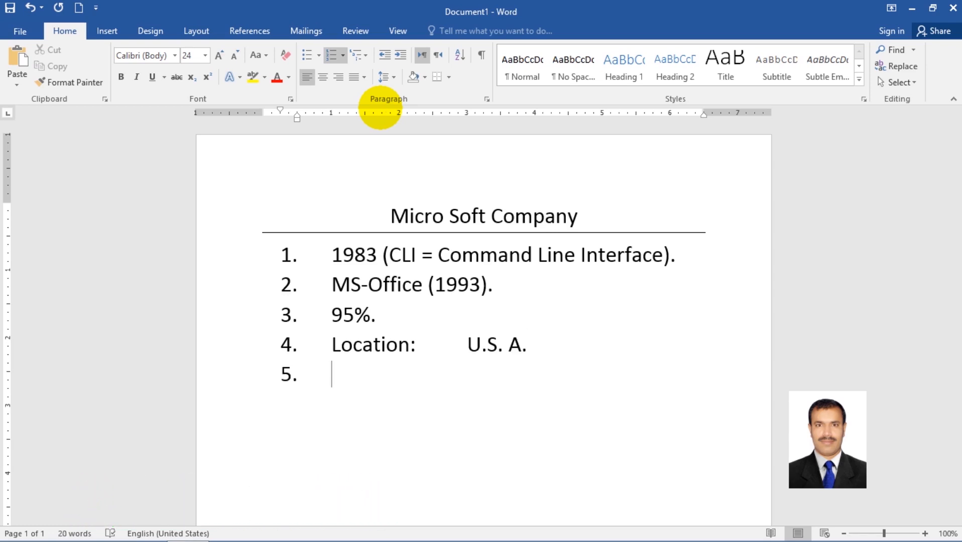
Step: Enter "Owner:" followed by a tab and "Bill Gate's." as the fifth list item
type("Owner:")
key("Tab")
type("Bill")
type(" Gate';s")
key("BackSpace")
key("BackSpace")
type("s.")
key("Return")
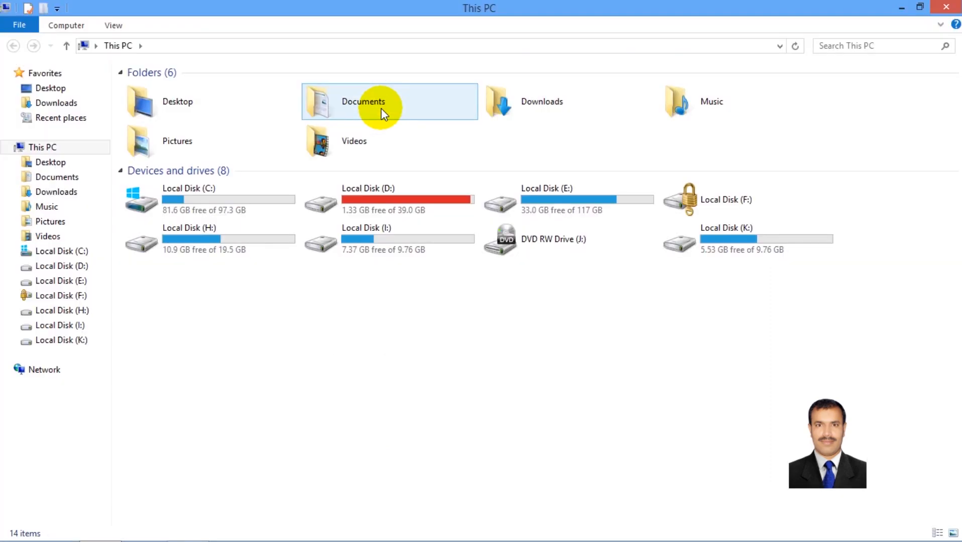
Step: Open the Images folder within the instructor's data folder on Local Disk (E:)
double_click(565, 209)
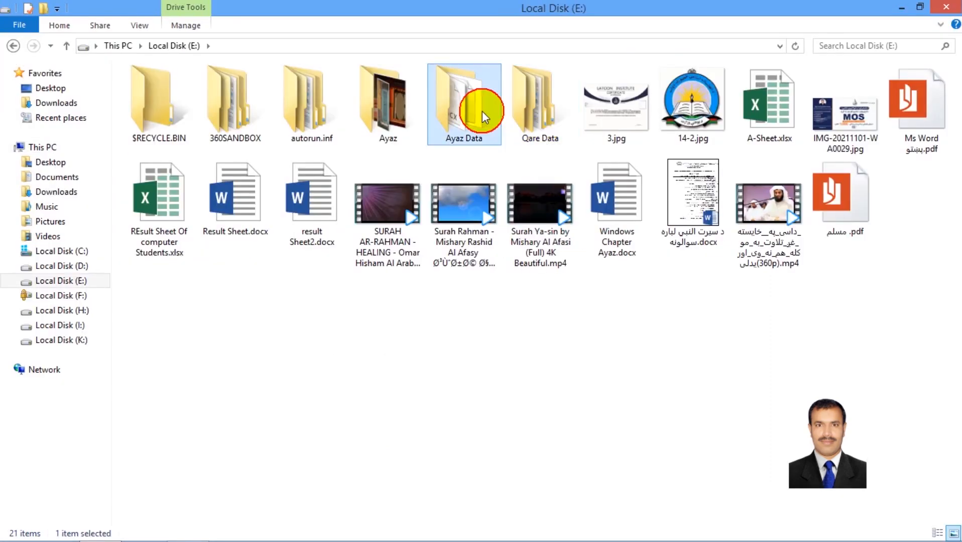
double_click(482, 111)
double_click(315, 120)
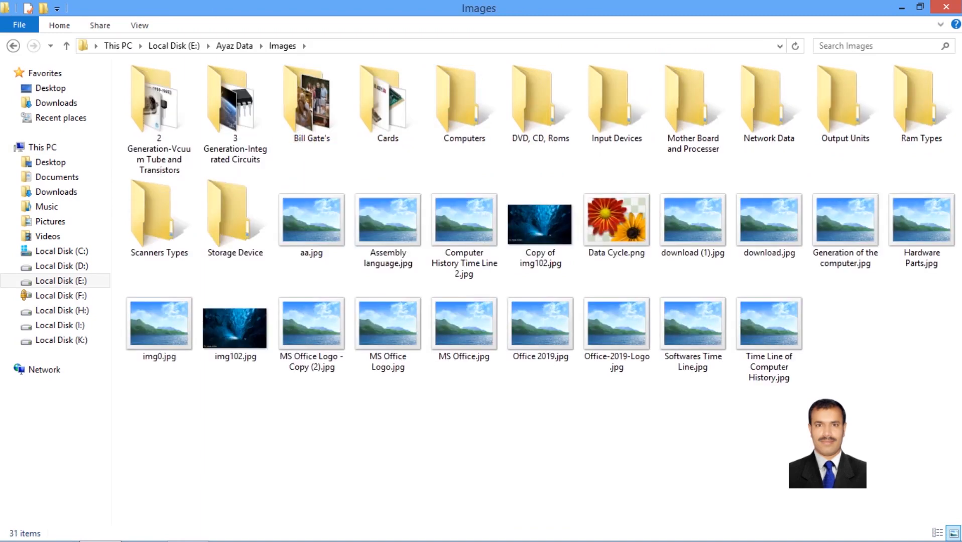
Step: Check the Input Devices folder and its neighbouring hardware folders inside the Images folder
double_click(632, 103)
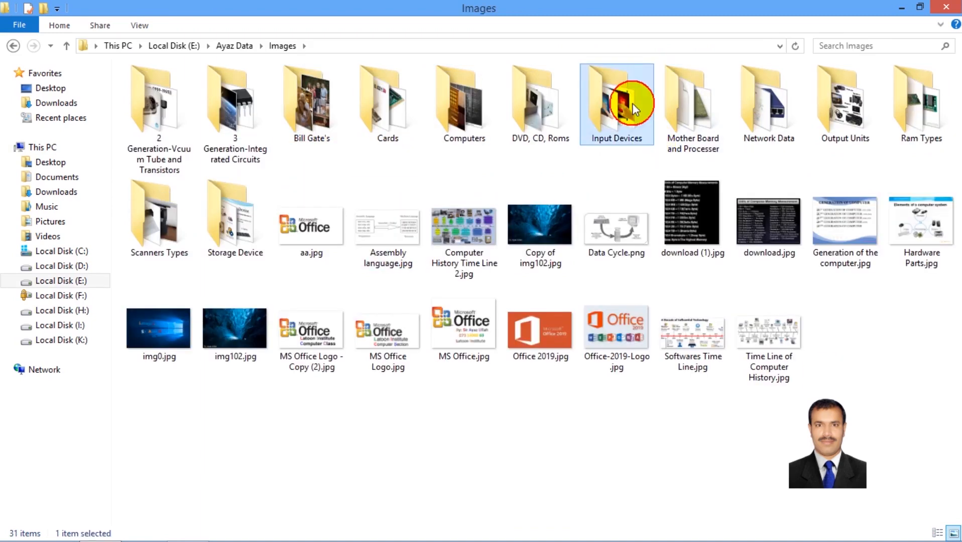
key("alt+Left")
key("Left")
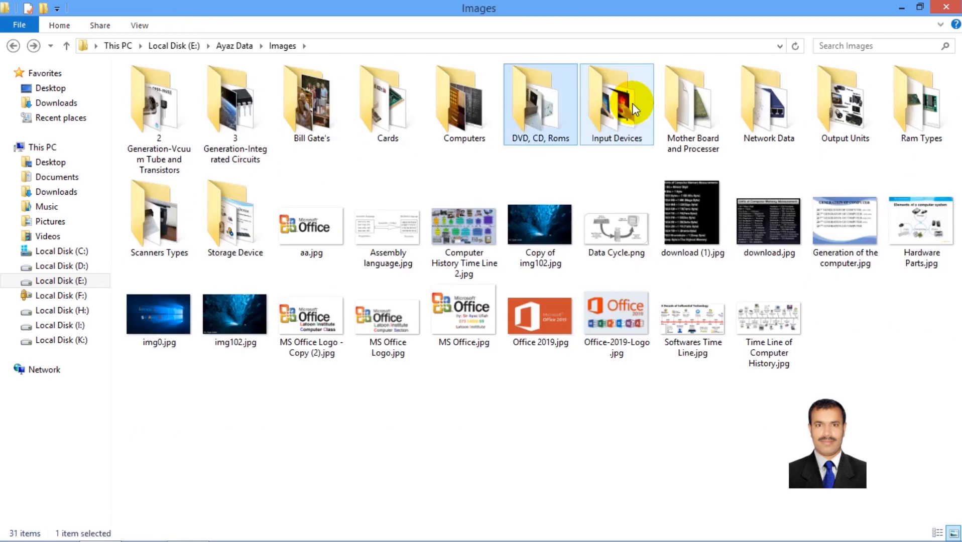
key("Return")
key("BackSpace")
key("Right")
key("Right")
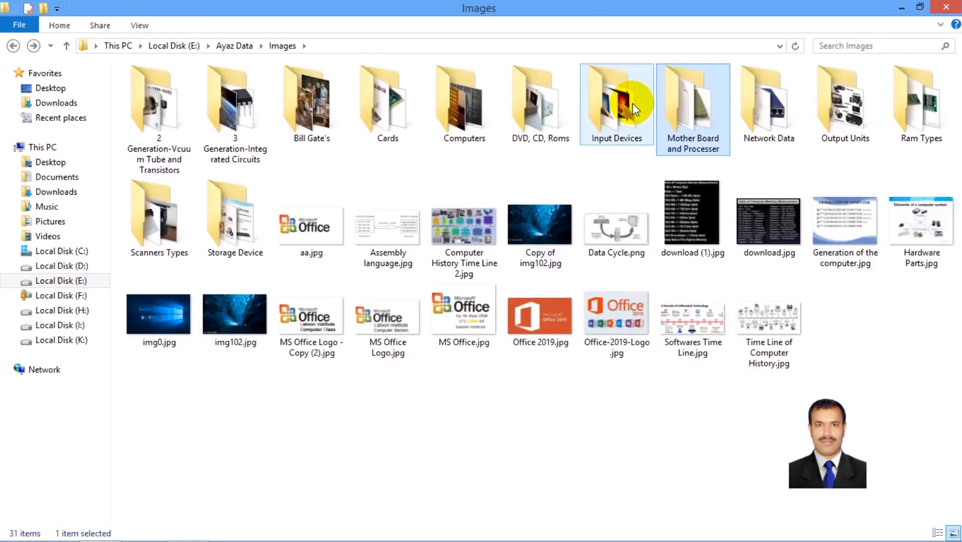
key("Return")
key("BackSpace")
Step: Open Bill-Gates.jpg from the Bill Gate's folder and enlarge the photo viewer to full screen
key("Left")
key("Left")
key("Left")
key("Left")
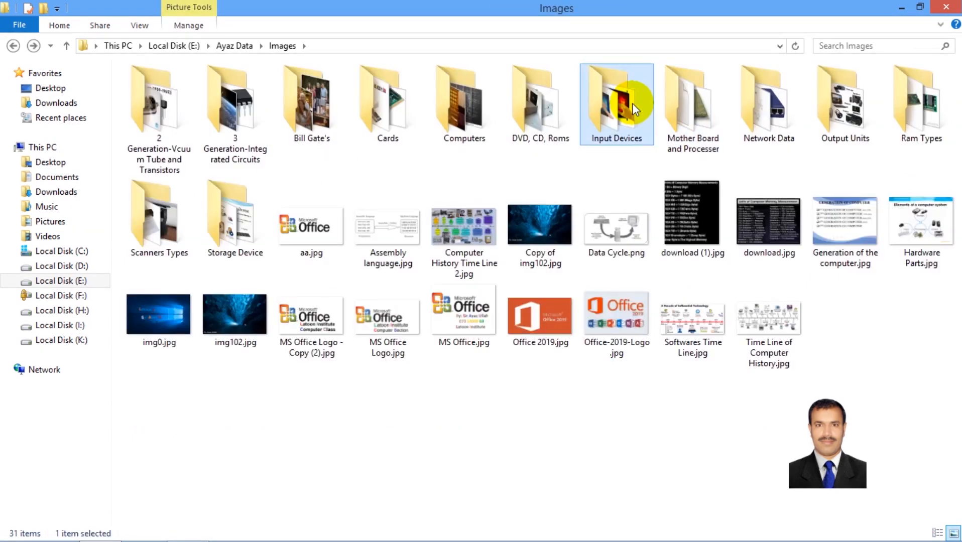
key("Left")
key("Return")
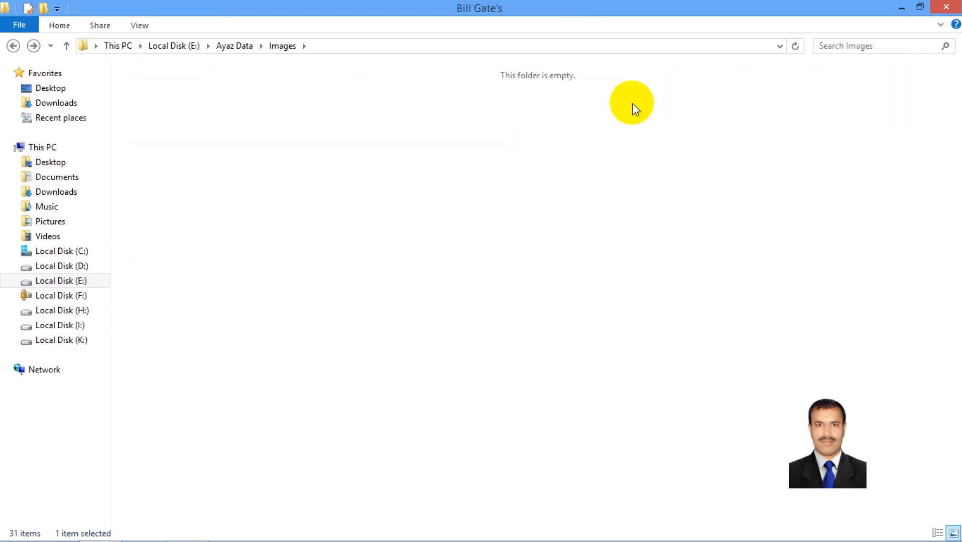
left_click(306, 122)
double_click(306, 122)
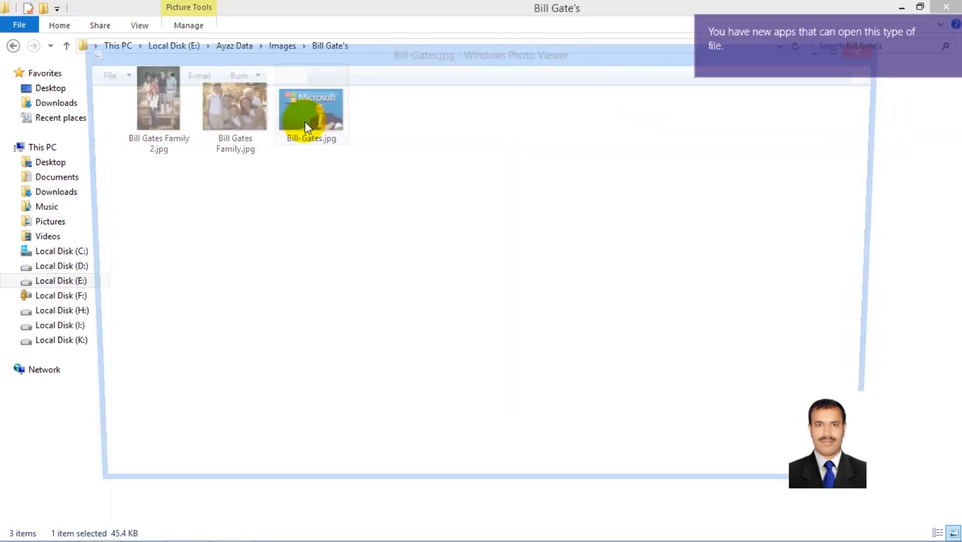
double_click(419, 65)
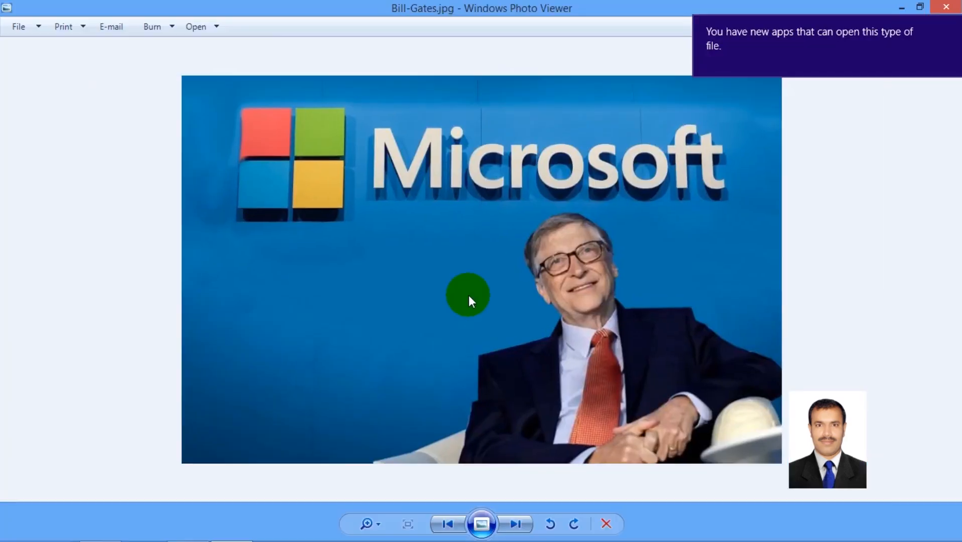
Step: View the two Bill Gates family pictures, close the viewer and the folder, and return to the Word document
key("Right")
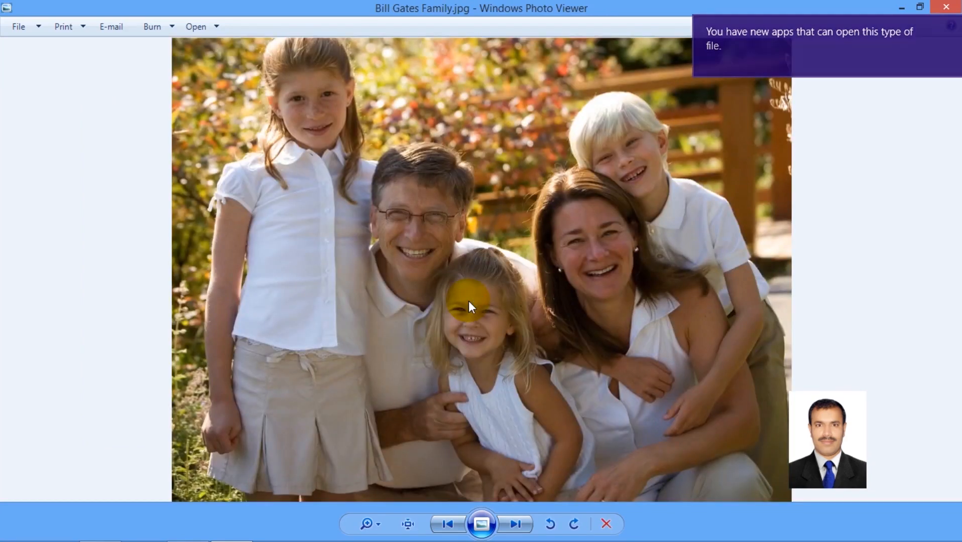
key("Right")
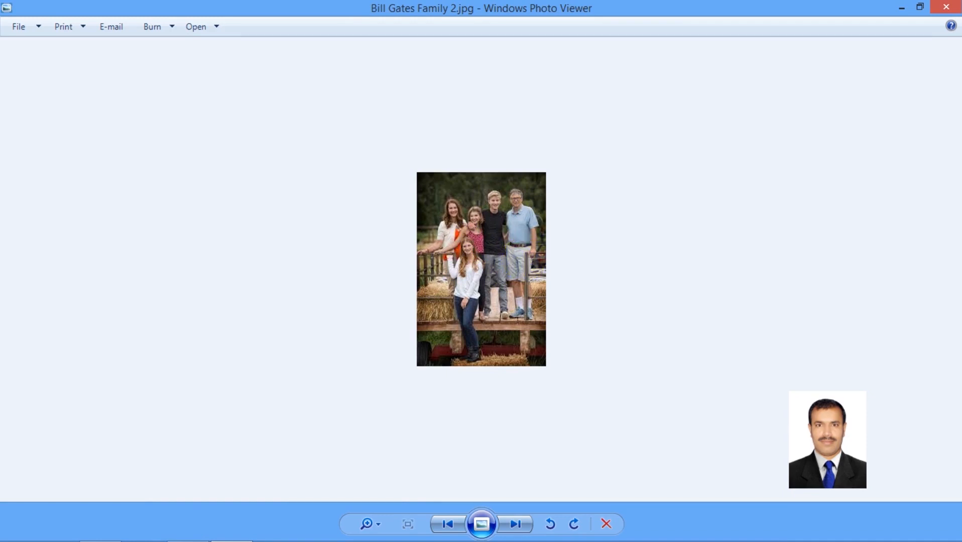
left_click(953, 9)
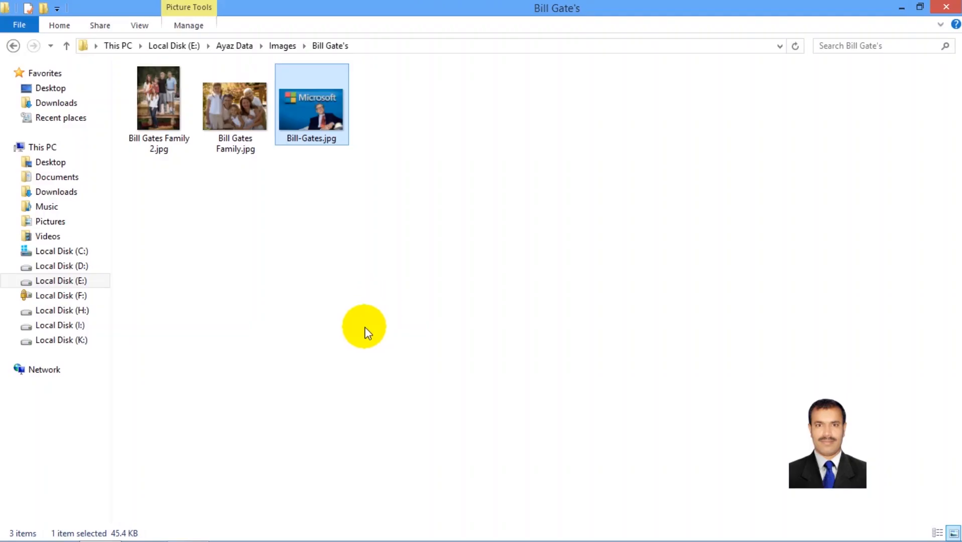
left_click(955, 6)
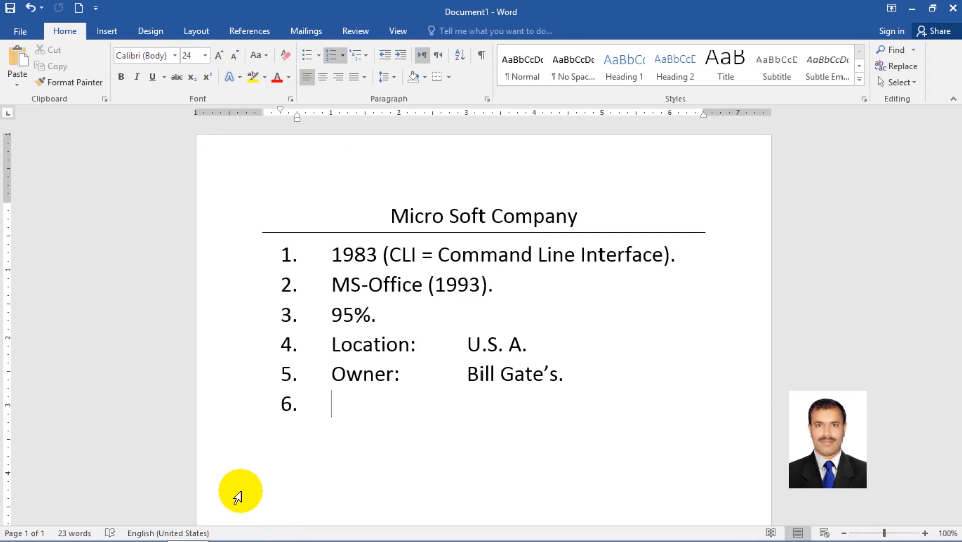
Step: Enter "91.7." as the sixth list item and "19300000." as the seventh
type("91.7")
type(".")
key("Return")
type("19300000.")
key("Return")
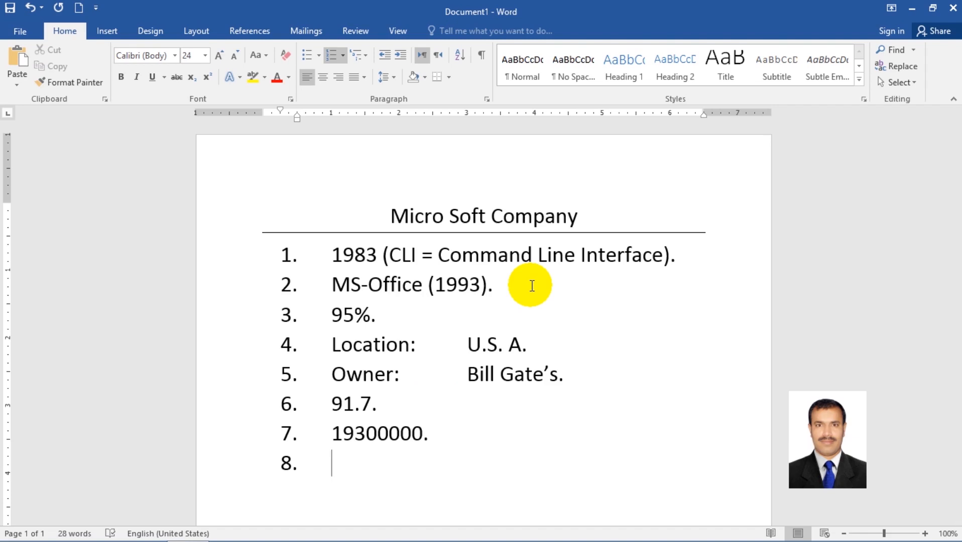
Step: Enter "WinWord, Excel, Access, Power Point." as the eighth list item and start a ninth one
type("winwor")
key("BackSpace")
key("BackSpace")
key("BackSpace")
key("BackSpace")
key("BackSpace")
key("BackSpace")
type("WinWordm")
key("BackSpace")
key("BackSpace")
type(", Excel, Access, Power Point.")
key("Return")
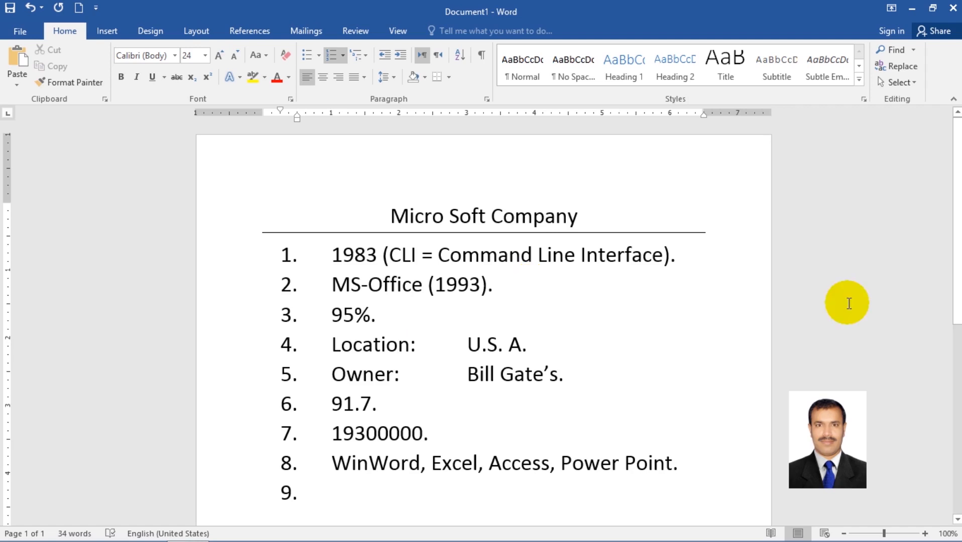
Step: Demote the ninth item to the first sub-item of item 8 and enter "Kabul (Logic)." in it
scroll(848, 302, "down", 4)
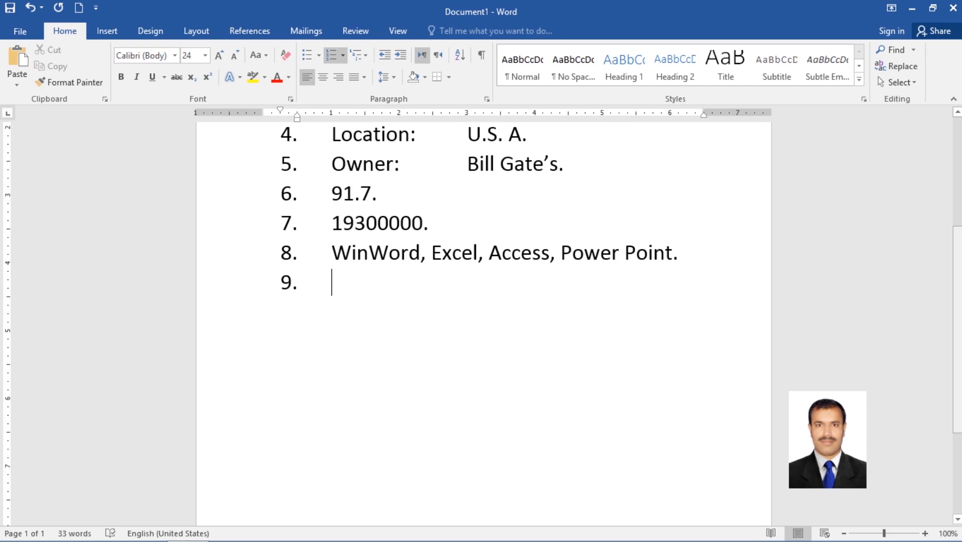
key("Tab")
type("Kabul ")
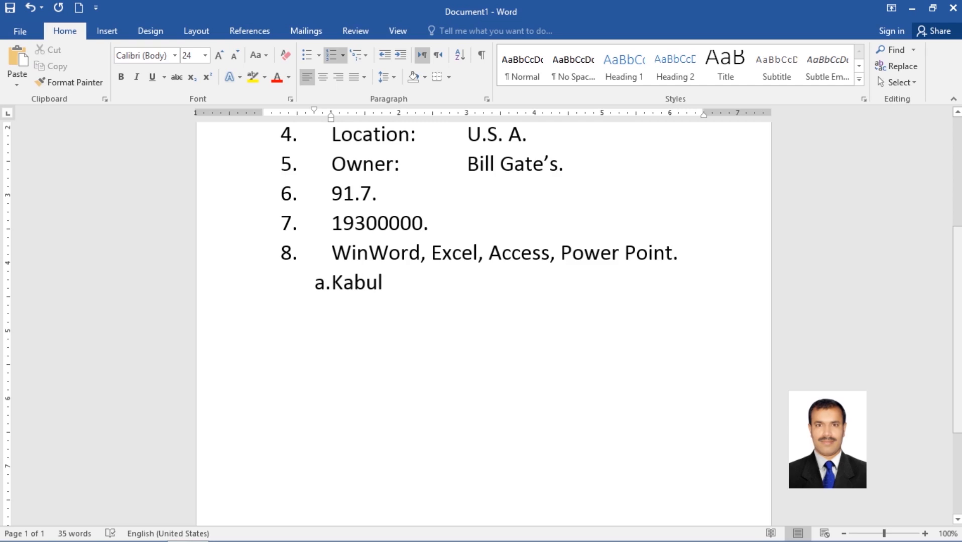
type("(Logic).")
key("Return")
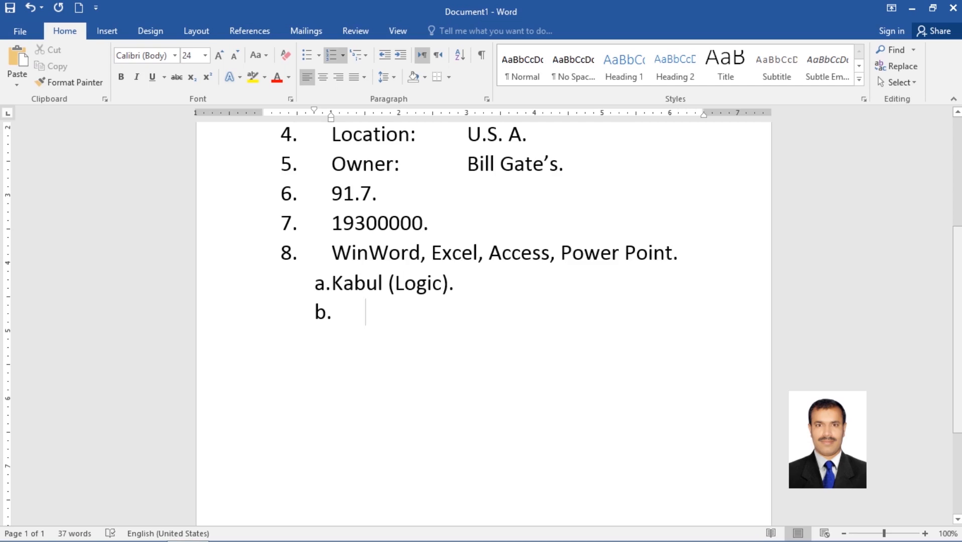
Step: Enter "24000 (Exam)." as sub-item b and start sub-item c
type("24000")
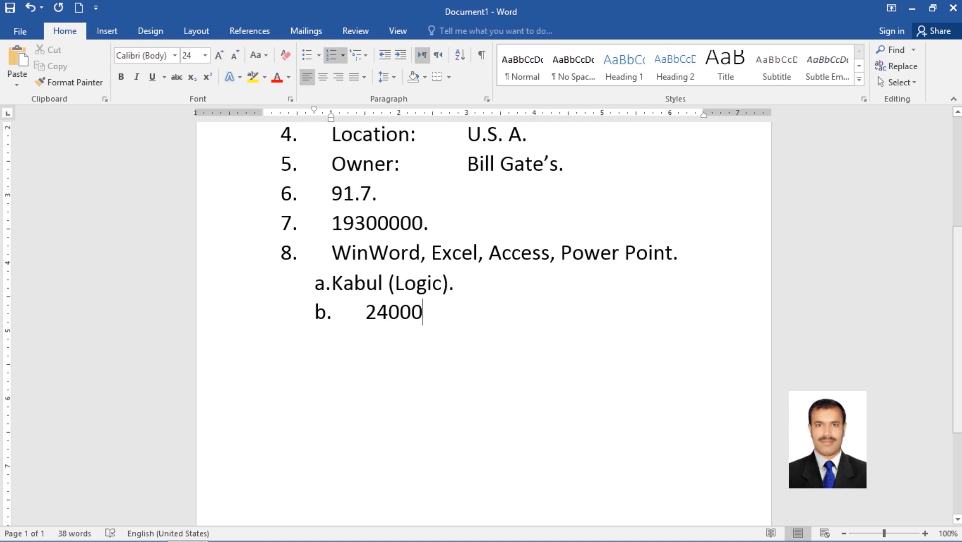
type("(Exa")
type("m da")
key("BackSpace")
key("BackSpace")
key("BackSpace")
type(").")
key("Return")
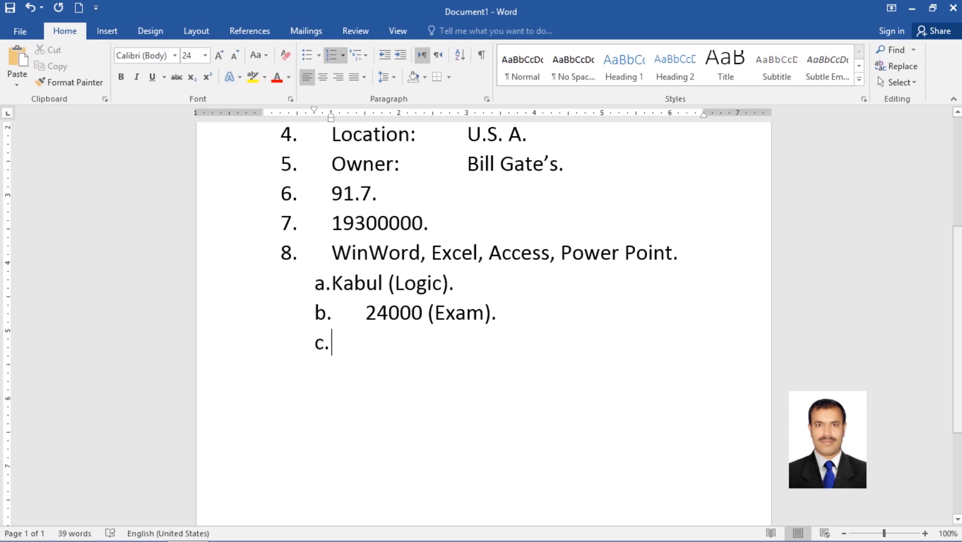
Step: Enter "24/11/2021." as sub-item c and "250 / 4." as sub-item d
type("24/11/2")
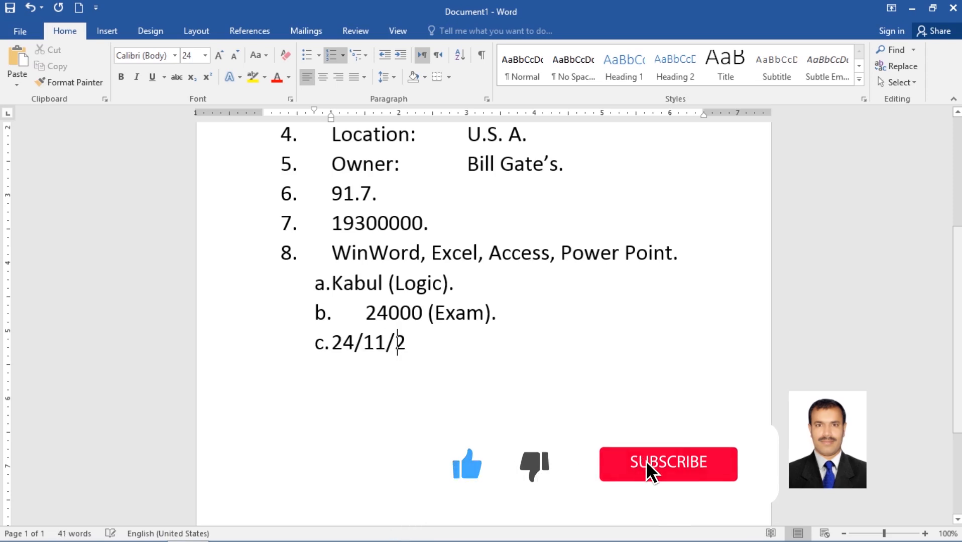
type("021.")
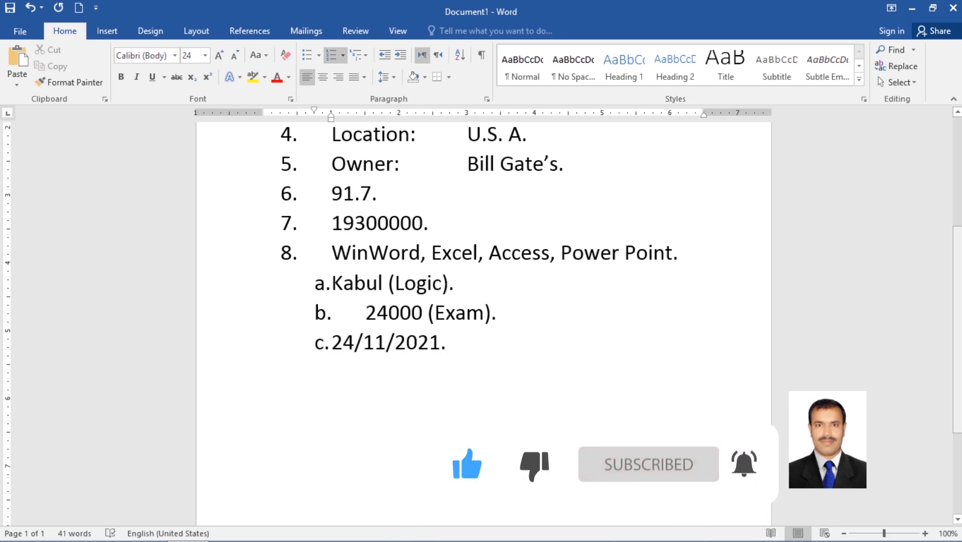
key("Return")
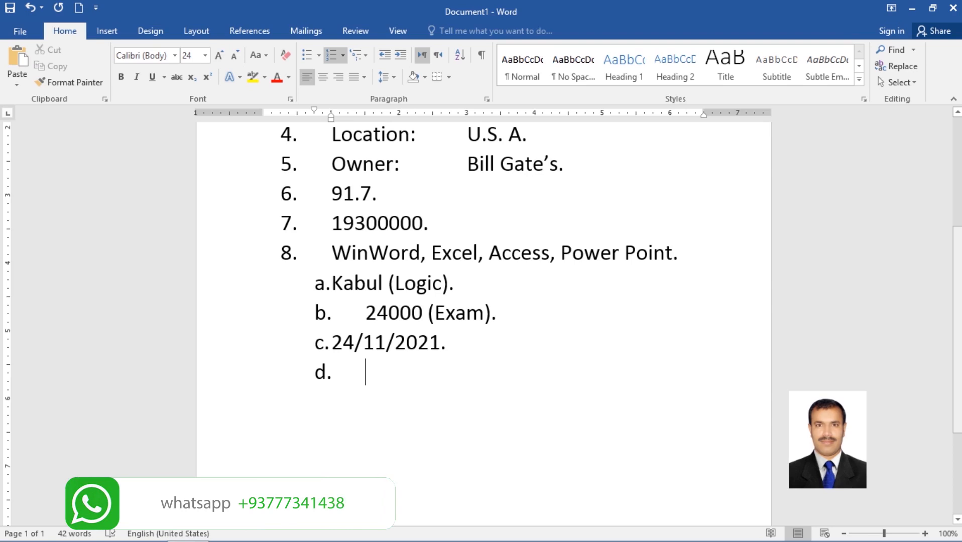
type("2")
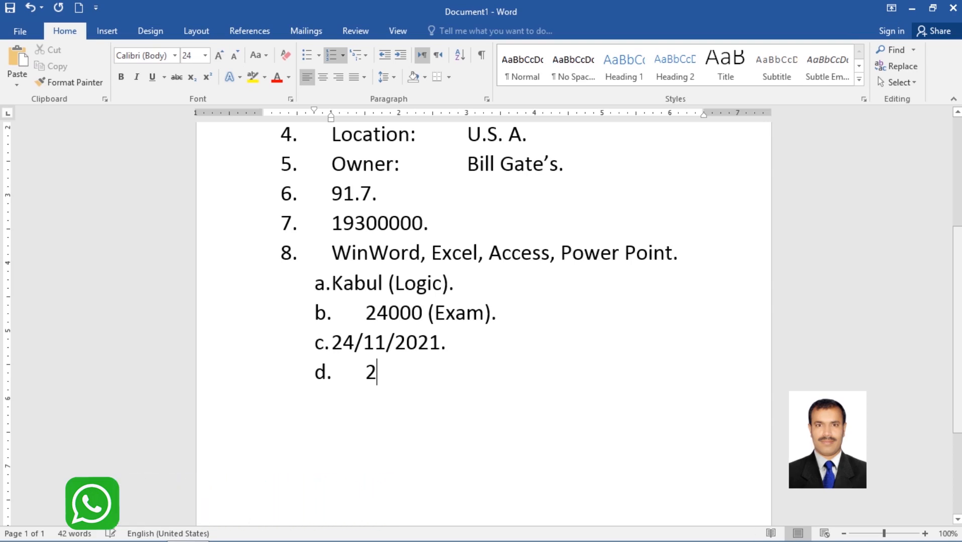
type("50")
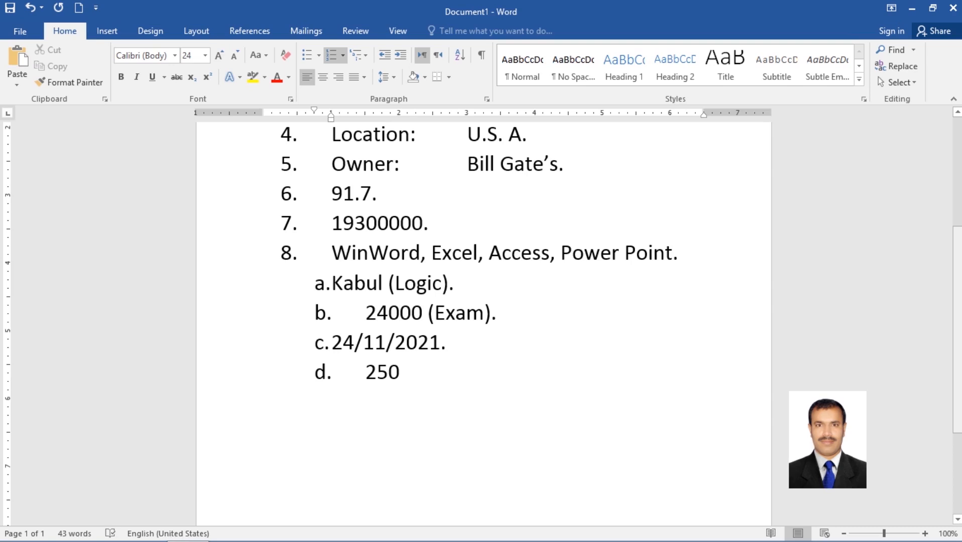
type("/ 4.")
key("Return")
Step: Enter "Dames (500 / 700)." as sub-item e and start sub-item f
type("Dames")
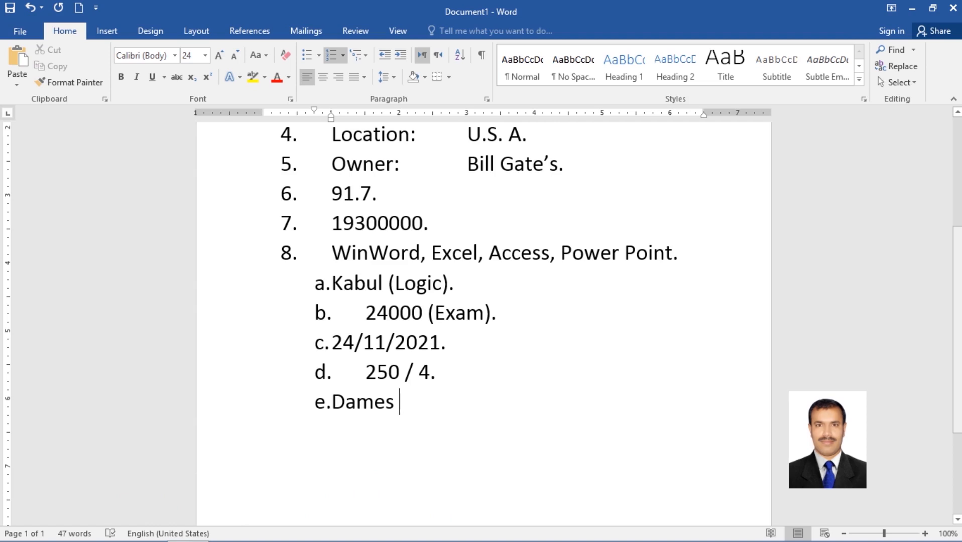
type("(500 / ")
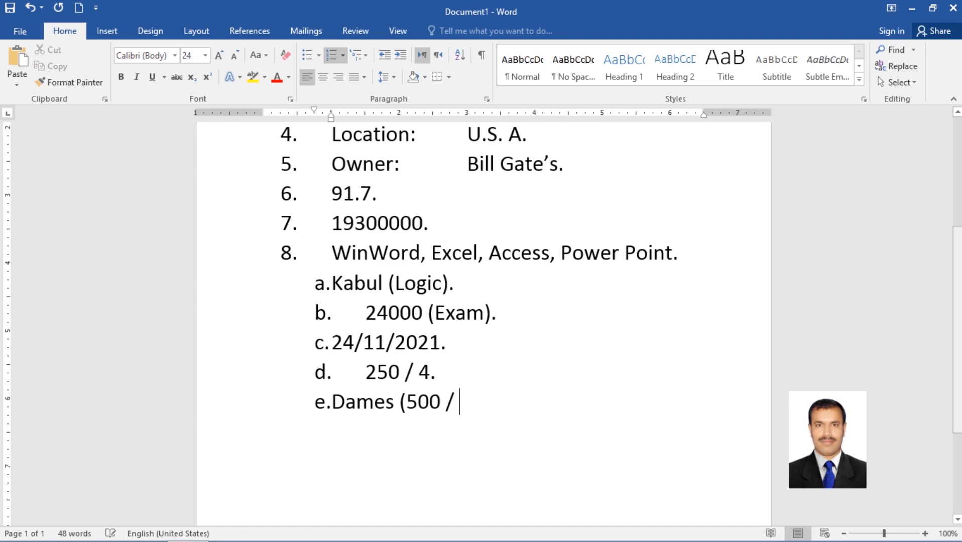
type("700).")
key("Return")
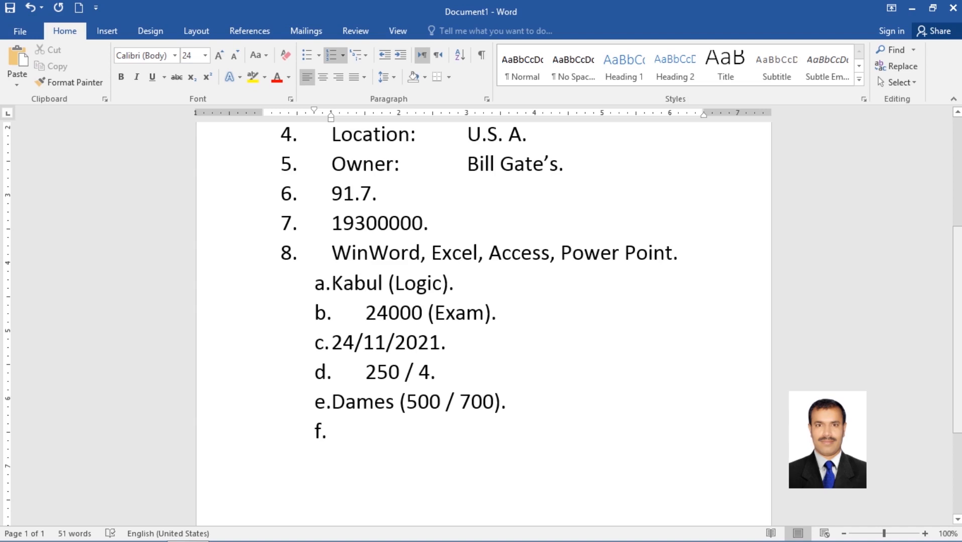
Step: Enter "2 Chance" as sub-item f and start an empty sub-item g
type("2 C")
type("han")
key("BackSpace")
type("ance")
key("Return")
type(".")
key("BackSpace")
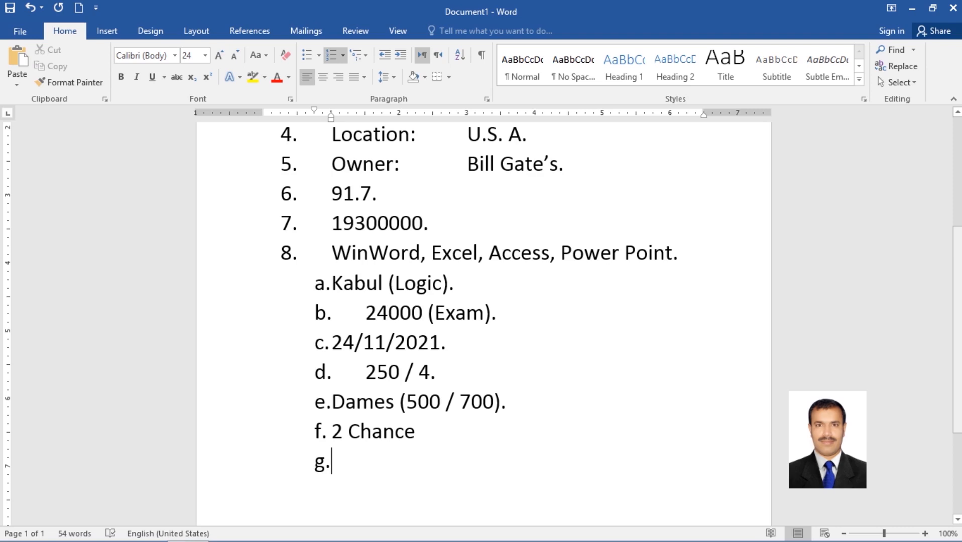
Step: Enter "3-Hours." as sub-item g and "1000 / 700 /699.9." as sub-item h
type("3-Hours.")
key("Return")
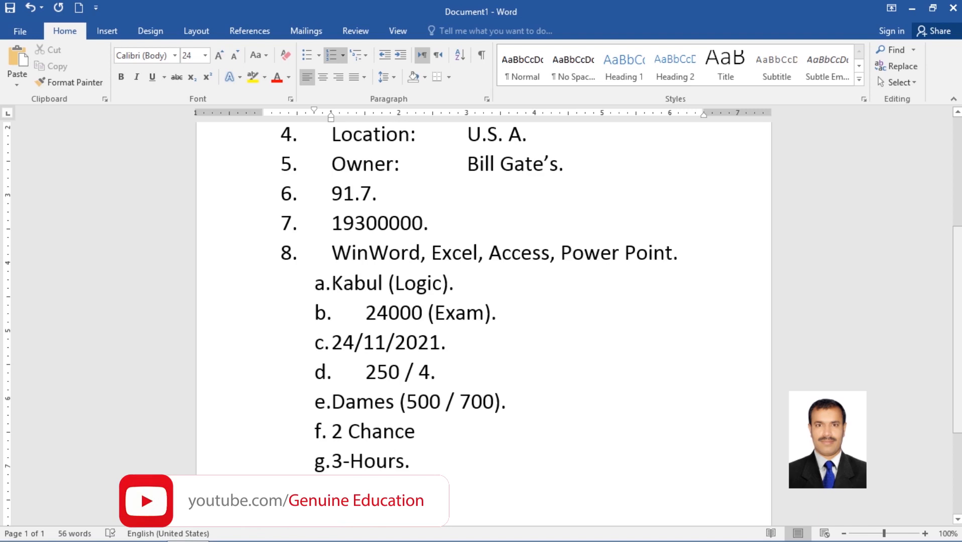
type("1000")
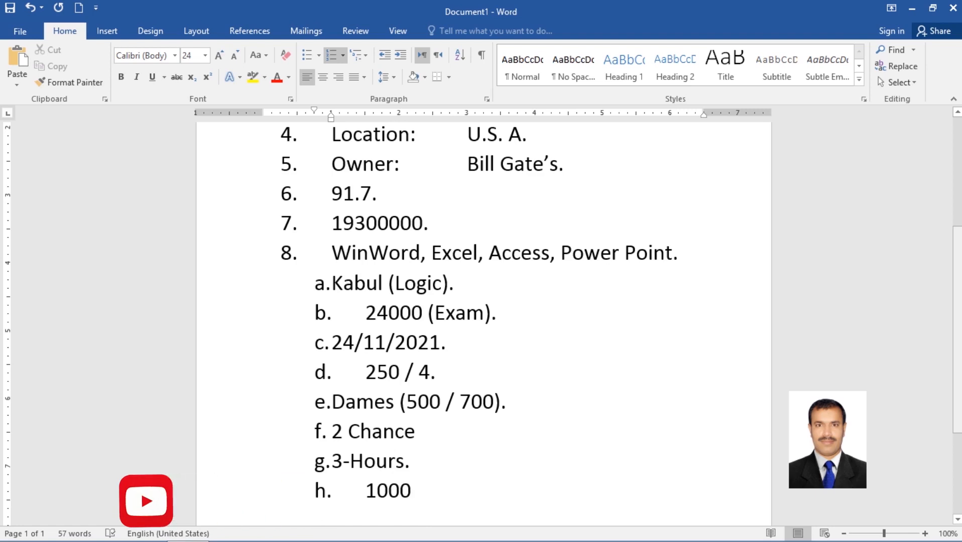
type(" / 700")
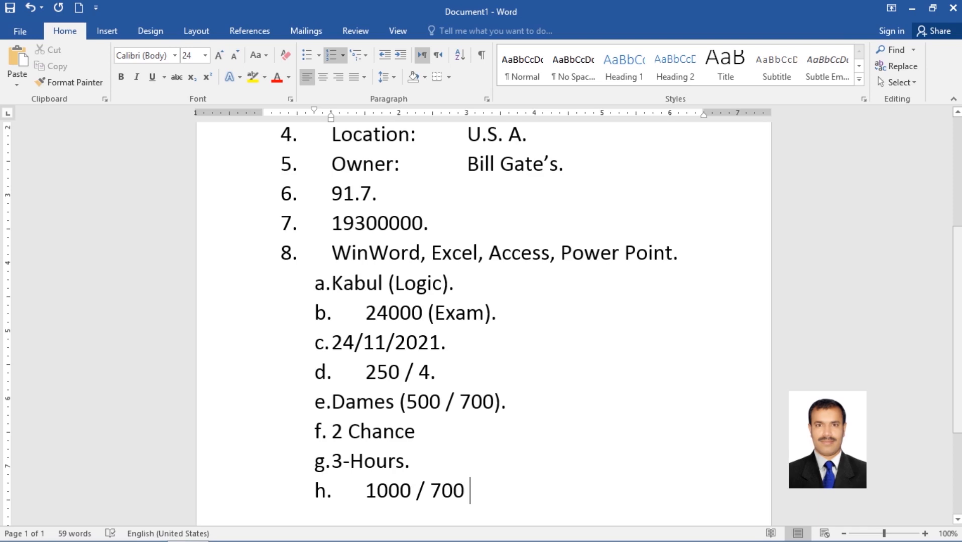
type(" /9")
key("BackSpace")
type("699.9.")
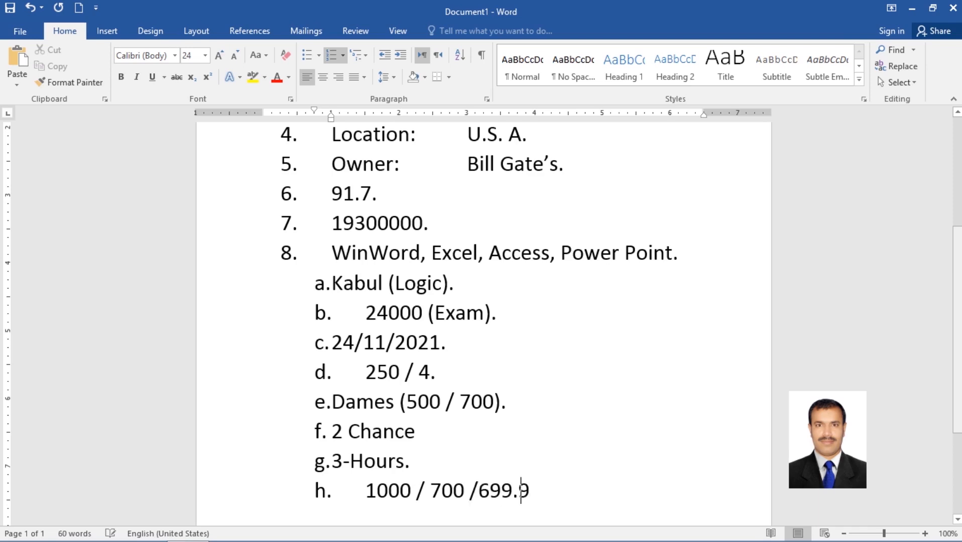
key("Return")
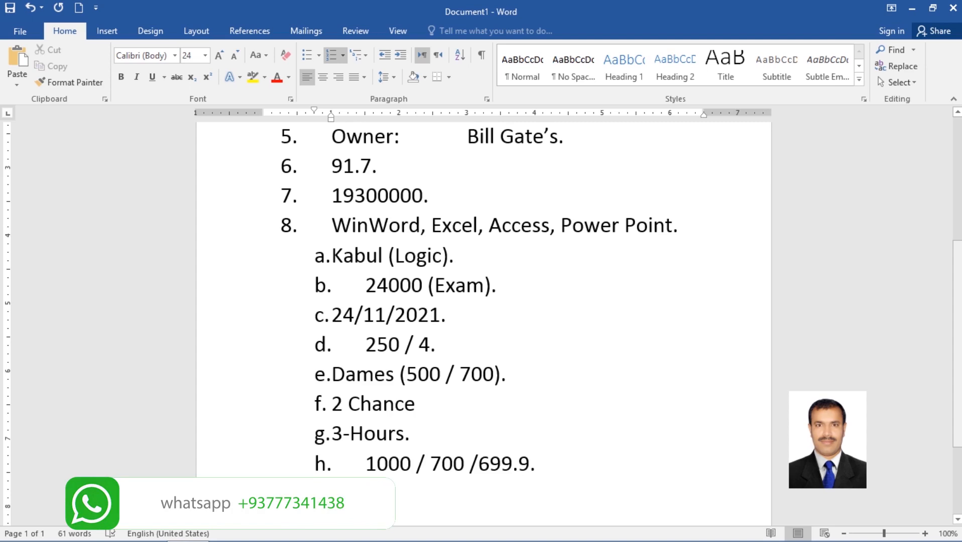
key("Return")
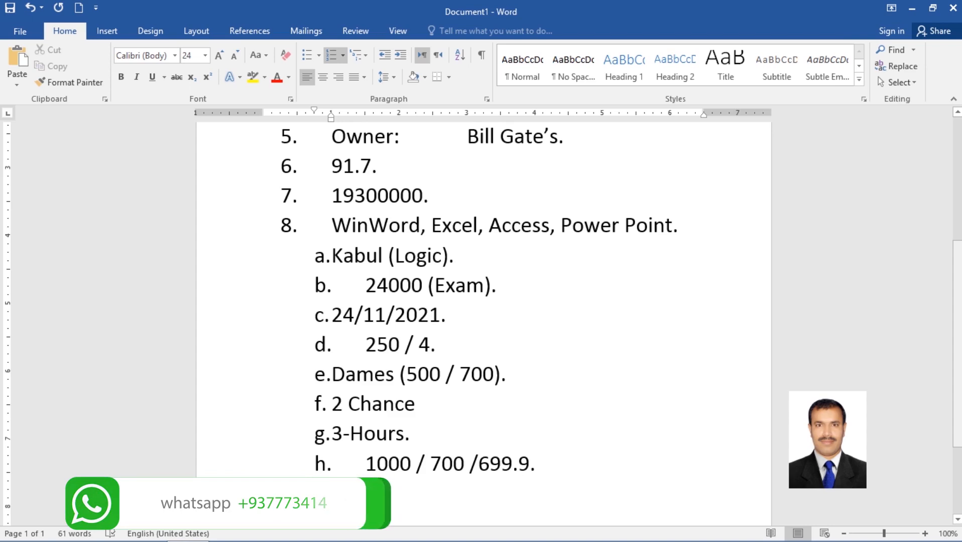
Step: Add "M.O.U.S." as sub-item i, indented one level below item h
key("Return")
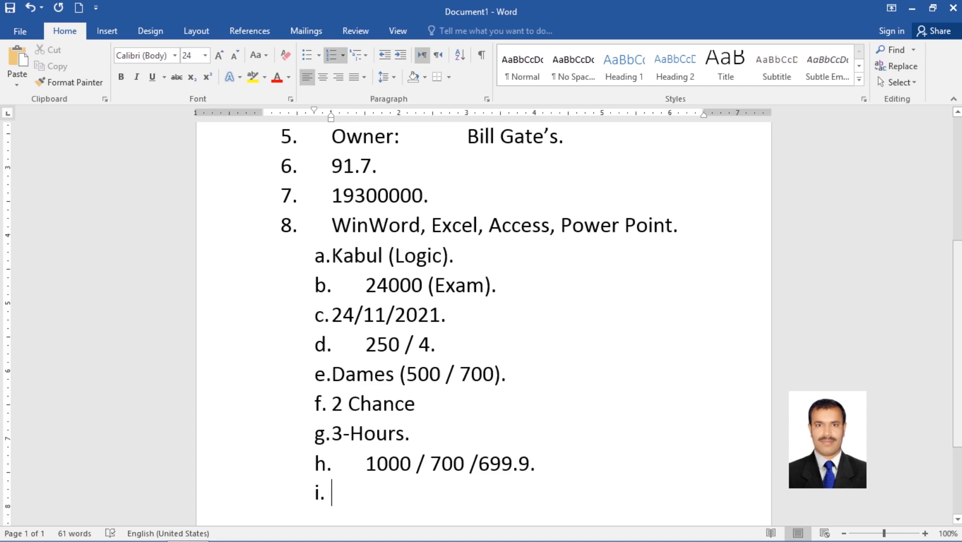
key("Tab")
type("M/")
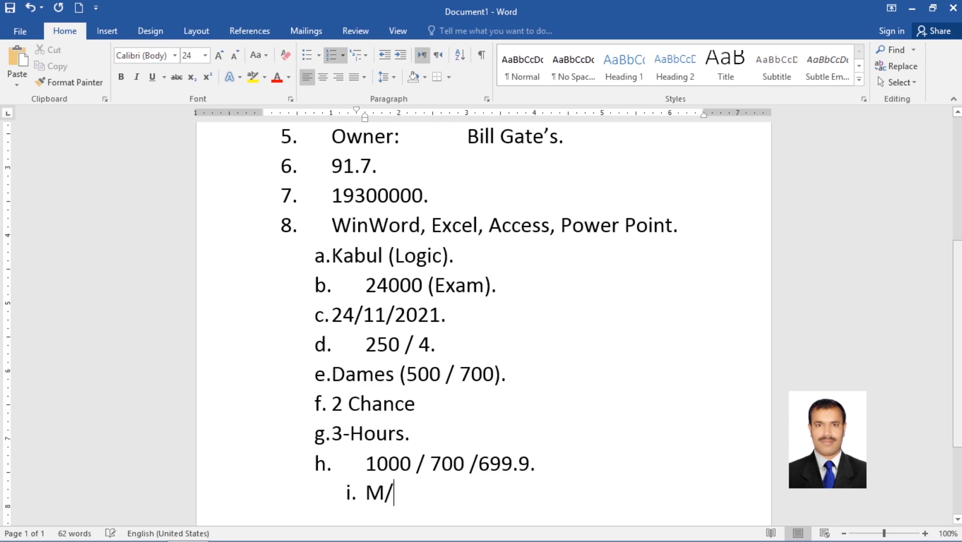
key("BackSpace")
type(".O.U.S")
type("E")
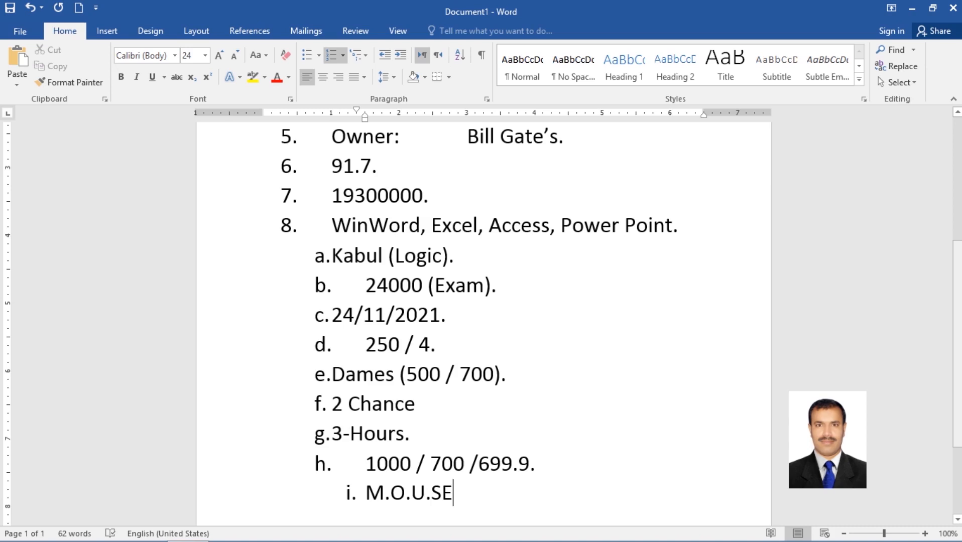
key("BackSpace")
type(".")
Step: Enter "M ==> Micro Soft." and "O ==> Office." as numbered sub-items 1 and 2 beneath M.O.U.S
key("Return")
key("Tab")
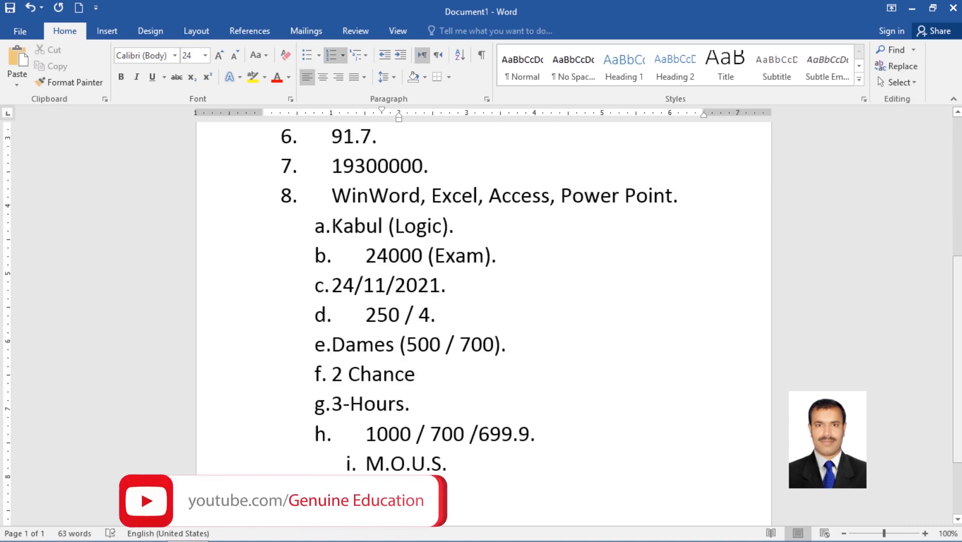
type("M ==> M")
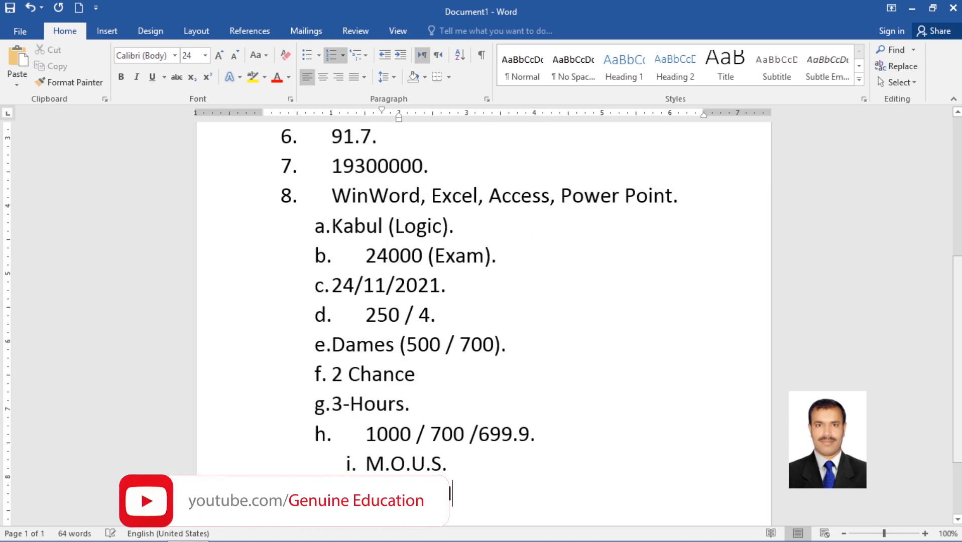
type("icro Soft.")
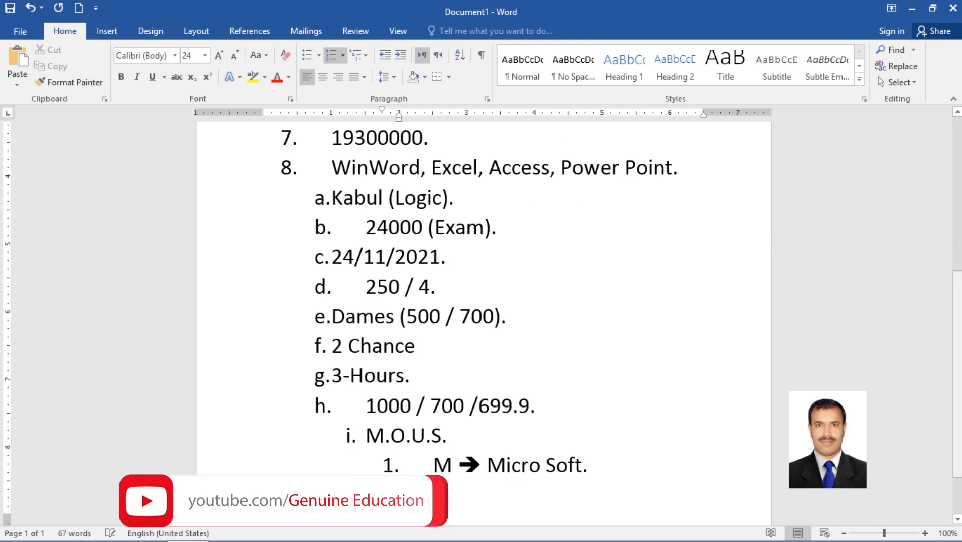
key("Return")
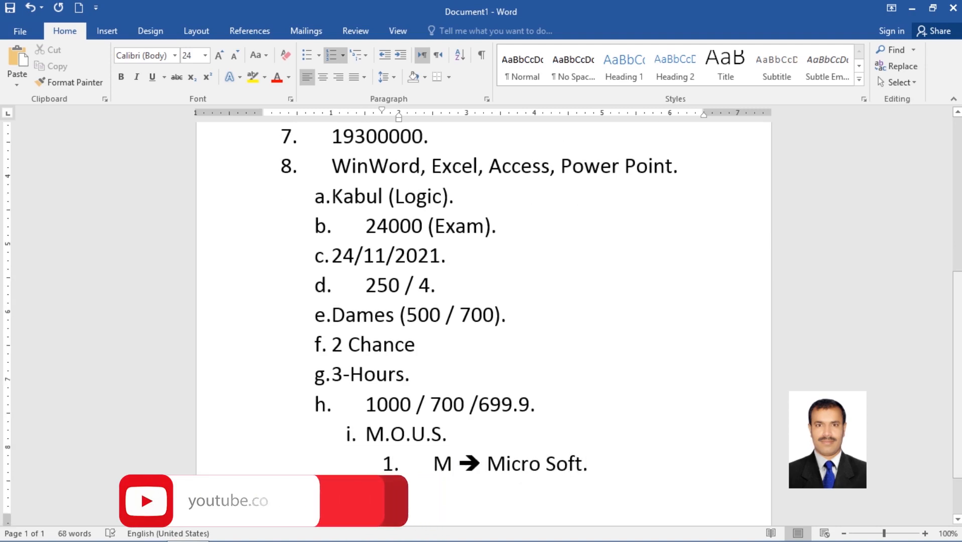
type("O ==> f")
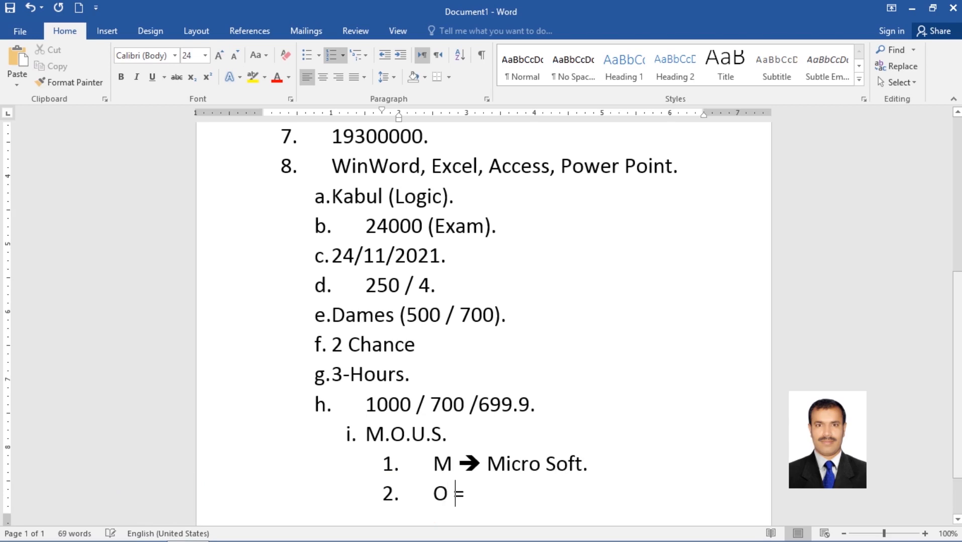
key("BackSpace")
type("Office.")
Step: Hide the white space between the pages and enter "U ==> User." as numbered sub-item 3
key("Return")
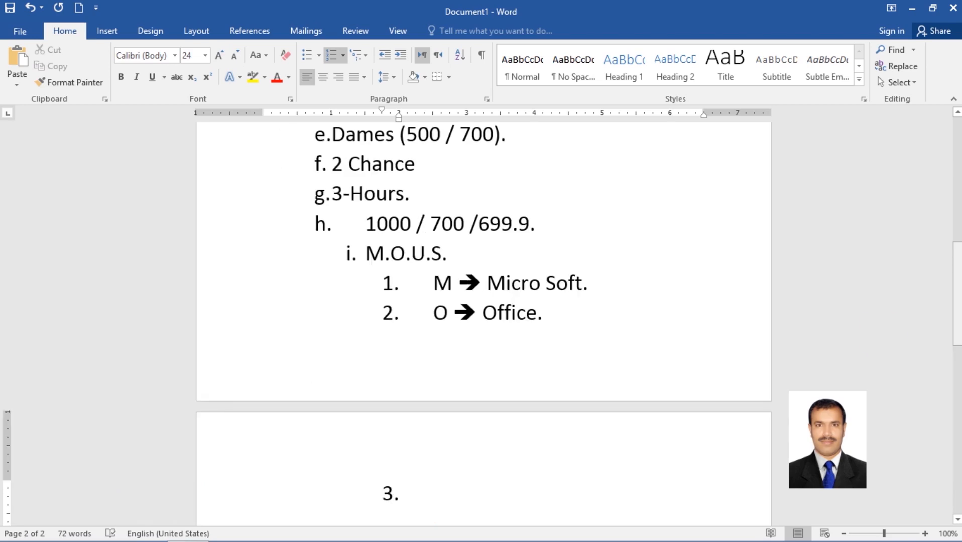
double_click(563, 406)
type("U")
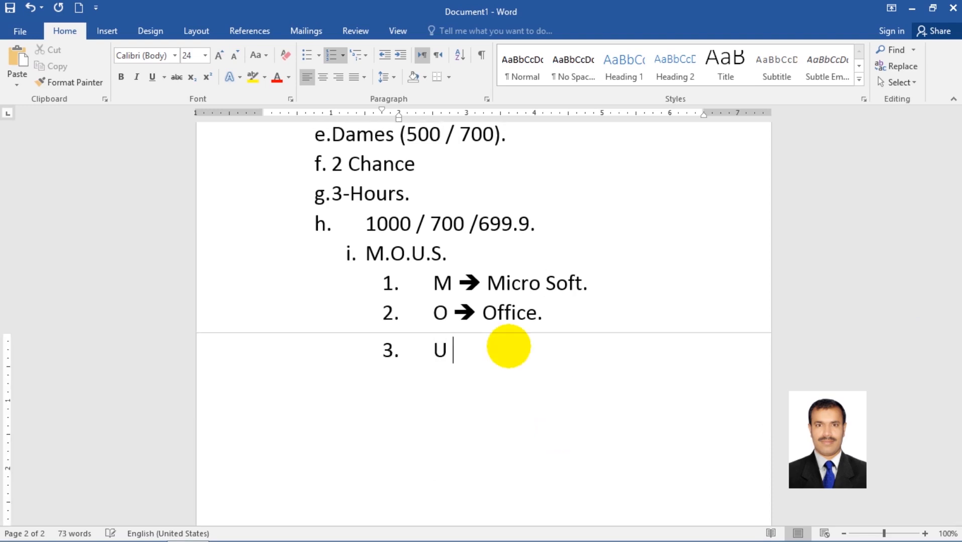
type(" ==> User.")
Step: Enter "S ==> Specialist." as numbered sub-item 4
key("Return")
type("S ==> Sp")
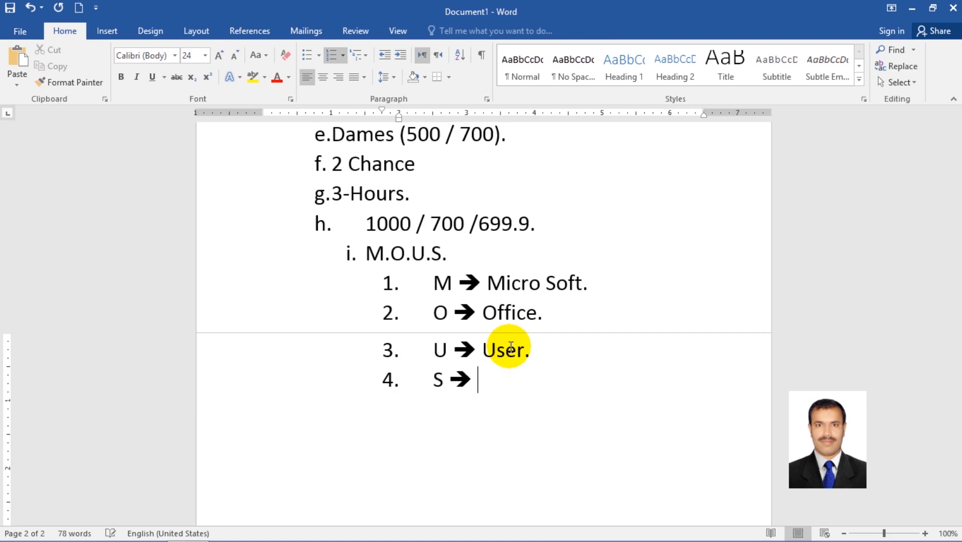
type("ecialis.")
key("BackSpace")
type("t.")
Step: Select the words Micro Soft, Office, User and Specialist in turn to point out what M.O.U.S. stands for
key("Up")
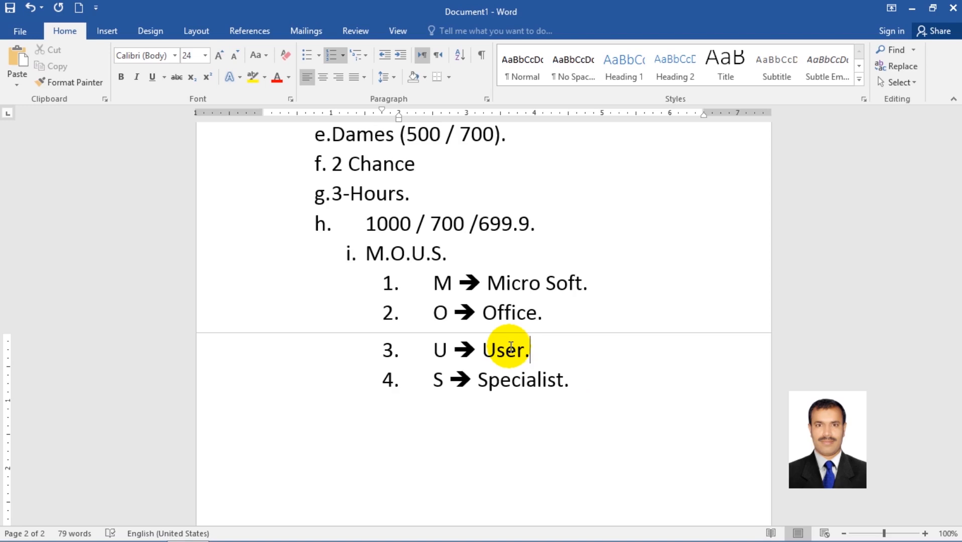
left_click_drag(587, 301, 495, 283)
double_click(522, 315)
double_click(498, 353)
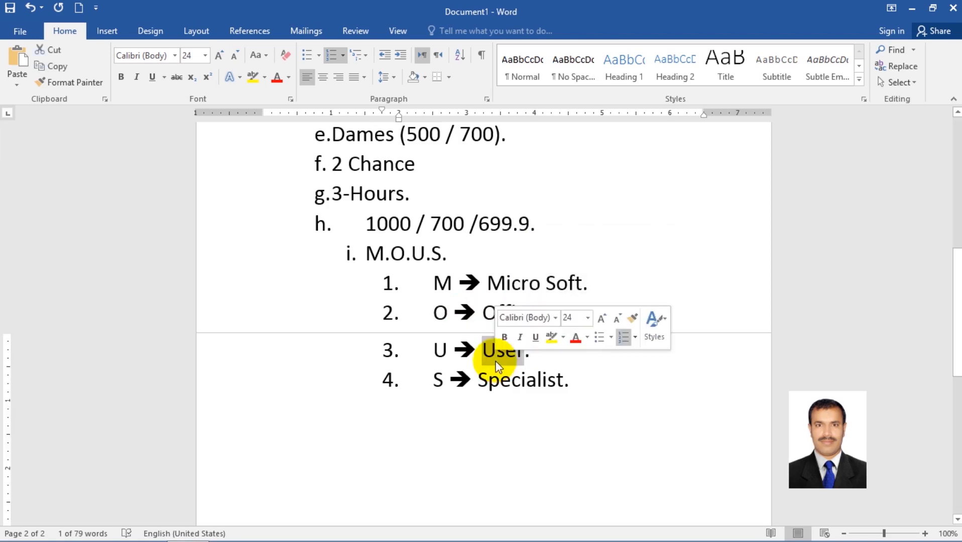
left_click(509, 401)
double_click(509, 401)
left_click(508, 401)
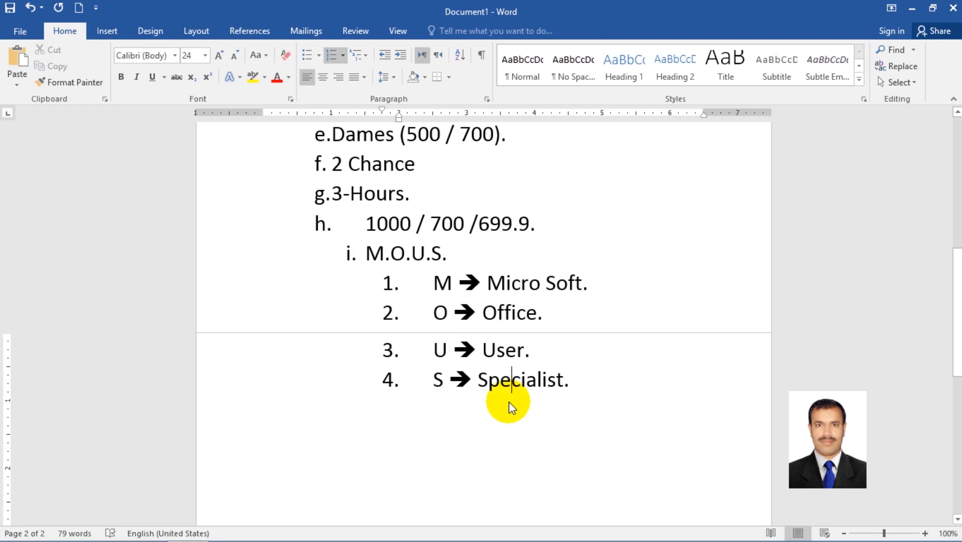
Step: Add "22/10/2012 (M.O.S)." as indented sub-item a below the Specialist line
left_click(578, 388)
key("Return")
key("Tab")
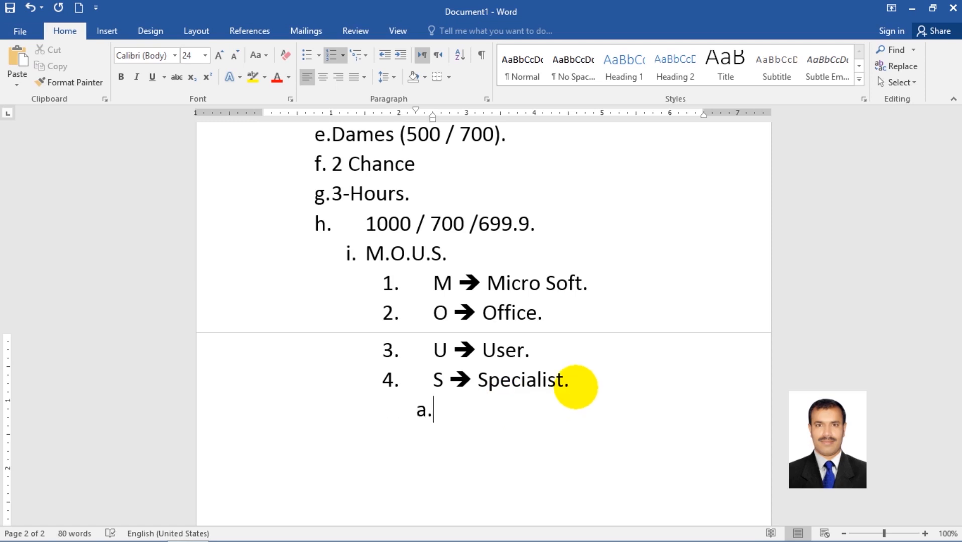
type("22/10/2012 (M.O.S).")
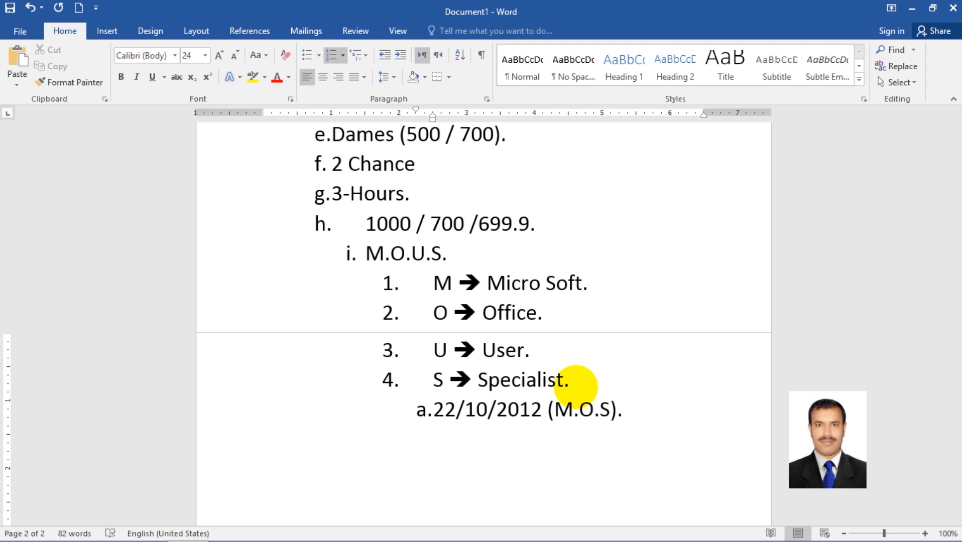
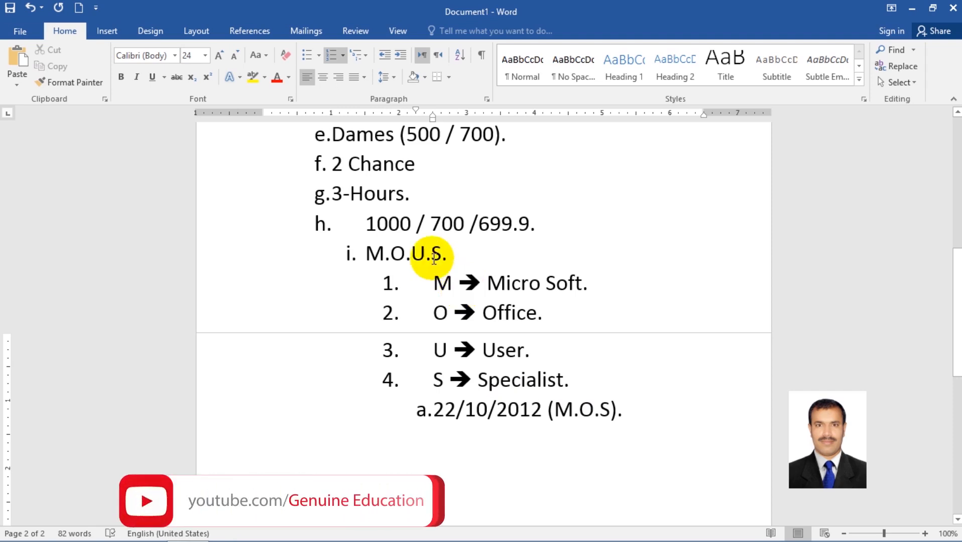
Step: Point out M.O.U.S and (M.O.S) by selecting each one, and return to the beginning of the document
left_click_drag(442, 254, 365, 255)
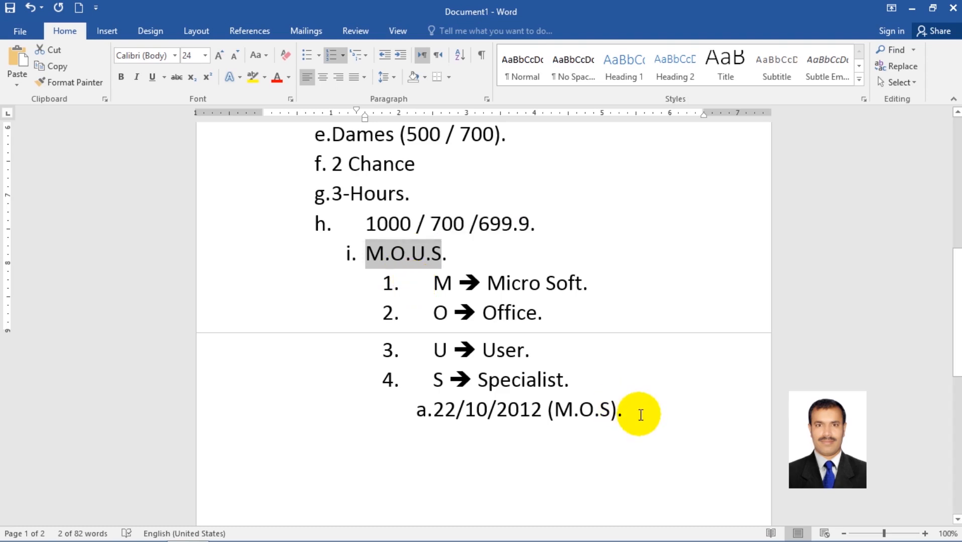
left_click_drag(623, 413, 550, 411)
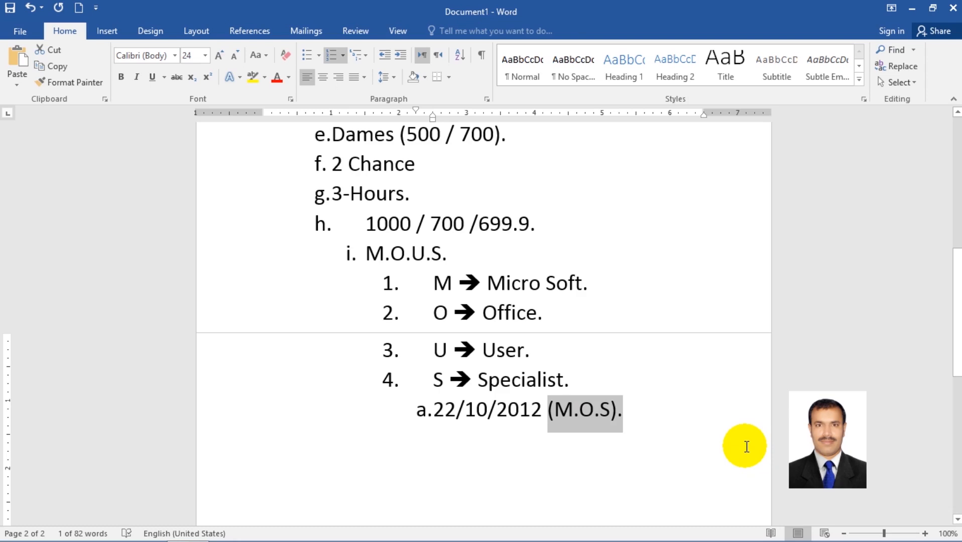
left_click(744, 444)
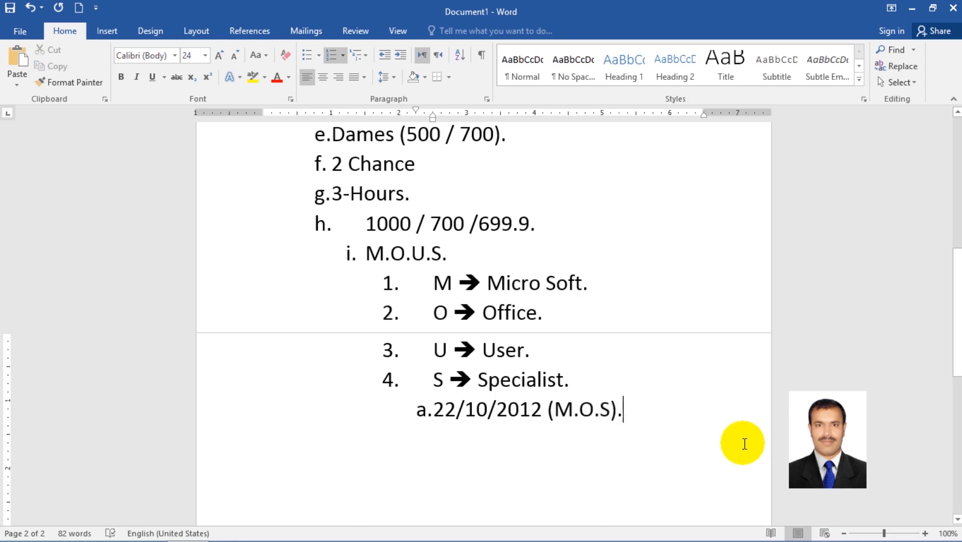
left_click_drag(958, 344, 958, 213)
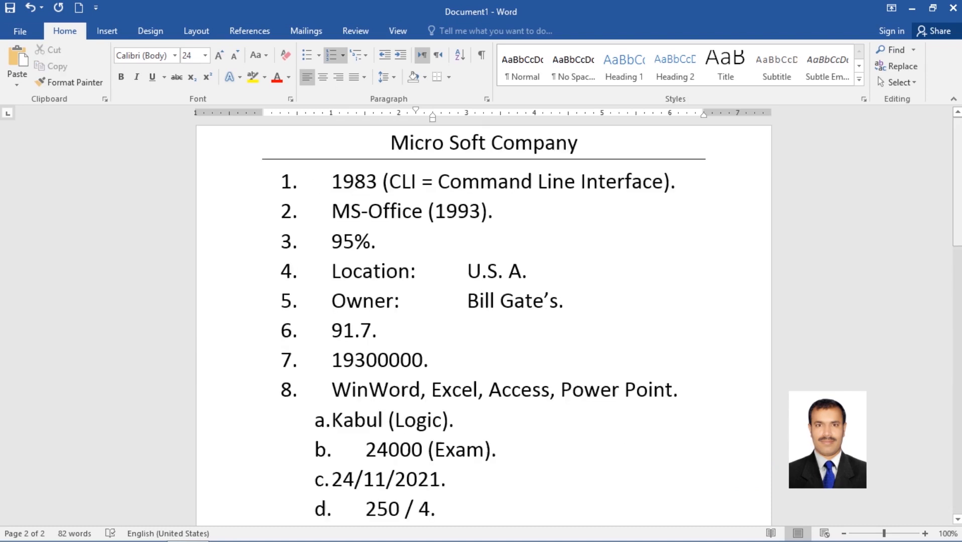
Step: Save the document to the Desktop as "Micro Soft Company Note.docx"
left_click(10, 7)
left_click(397, 136)
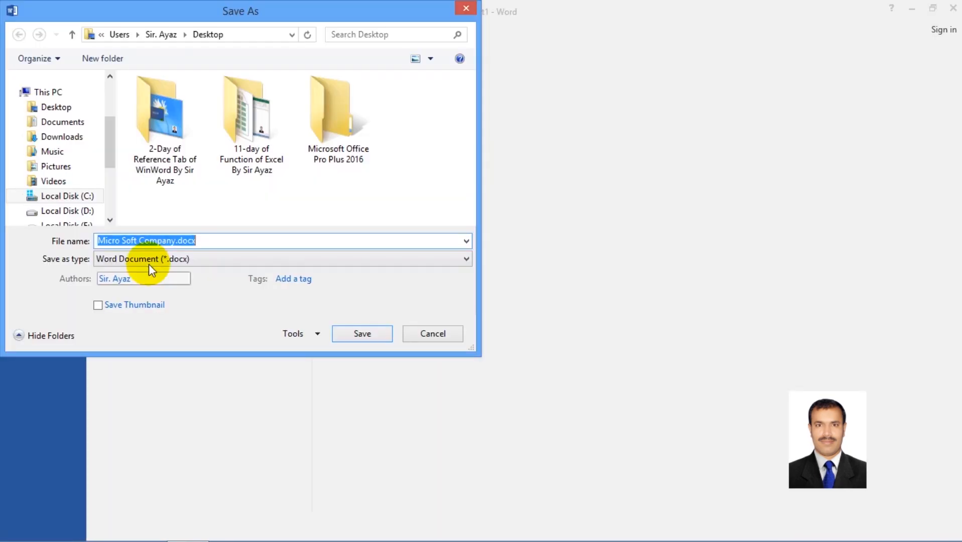
left_click(178, 241)
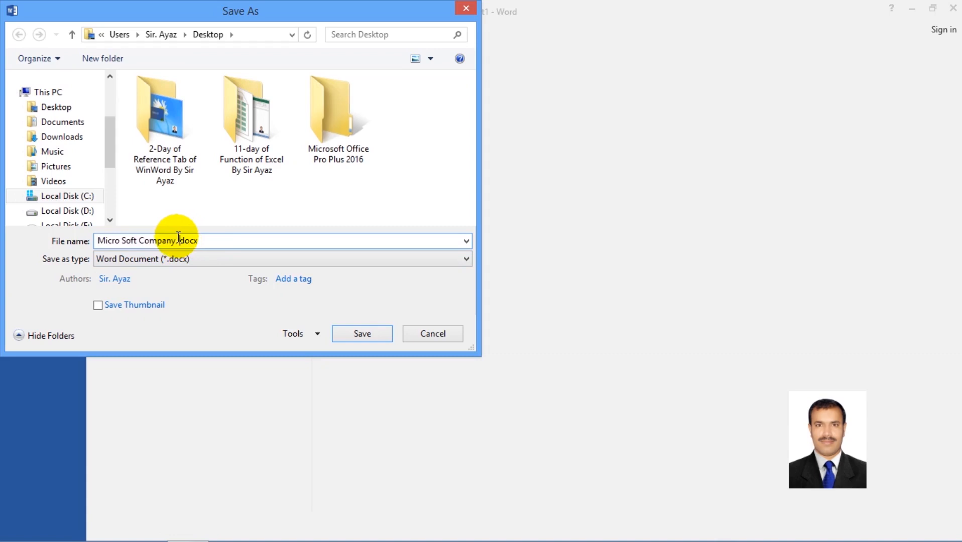
key("BackSpace")
type("Note")
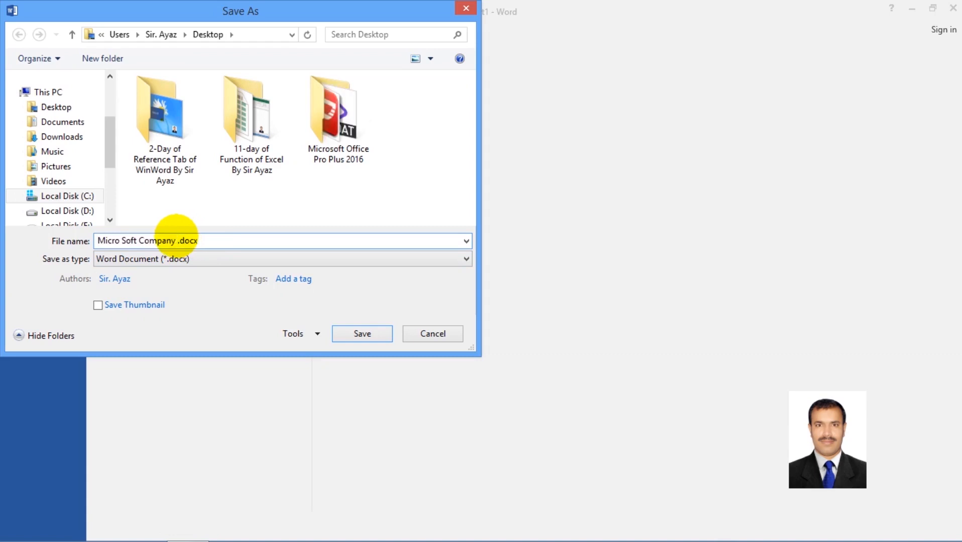
key("Return")
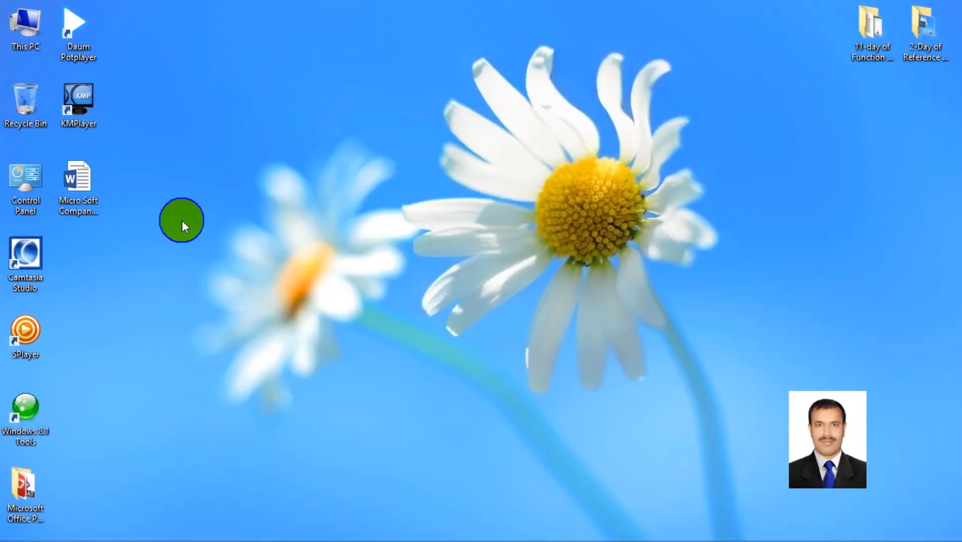
Step: Refresh the desktop, then open This PC and refresh its list of drives
right_click(182, 221)
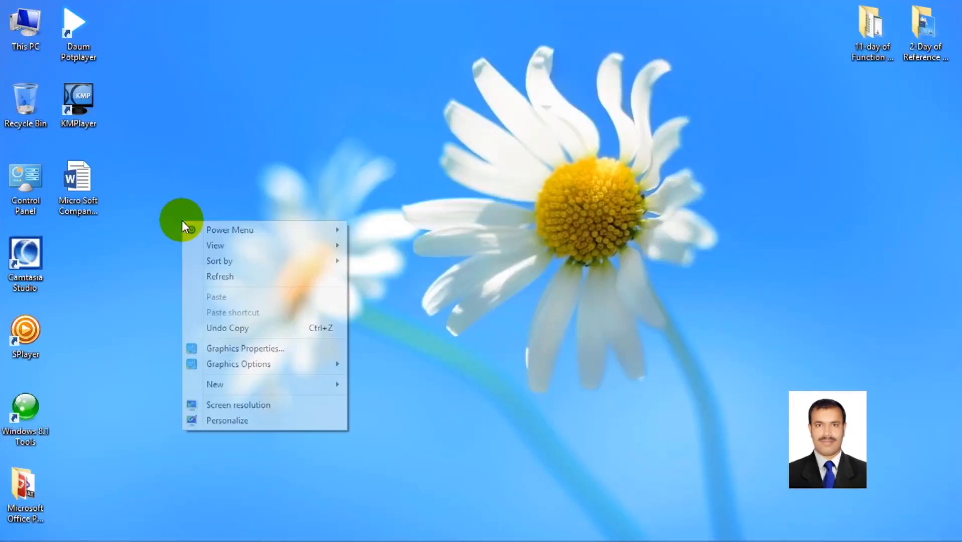
left_click(239, 279)
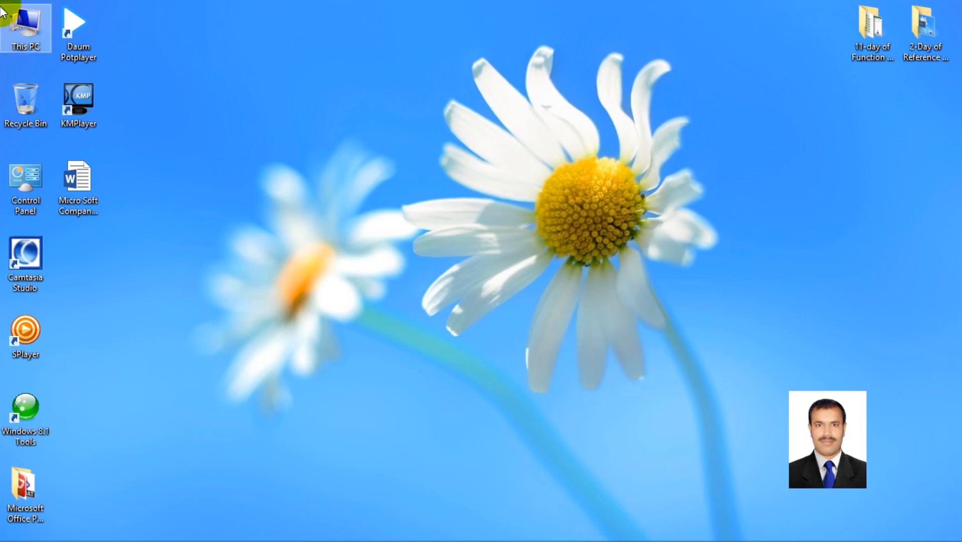
double_click(22, 23)
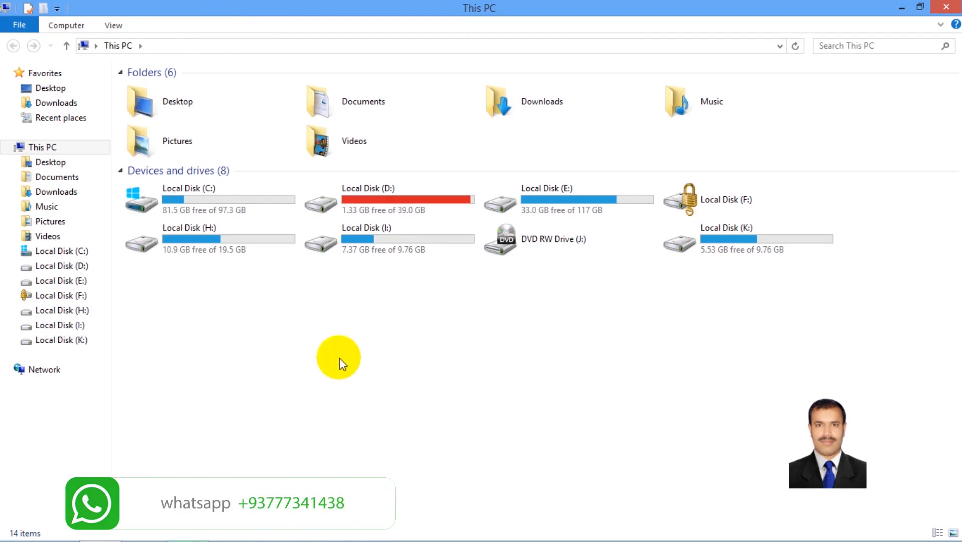
right_click(340, 358)
left_click(373, 417)
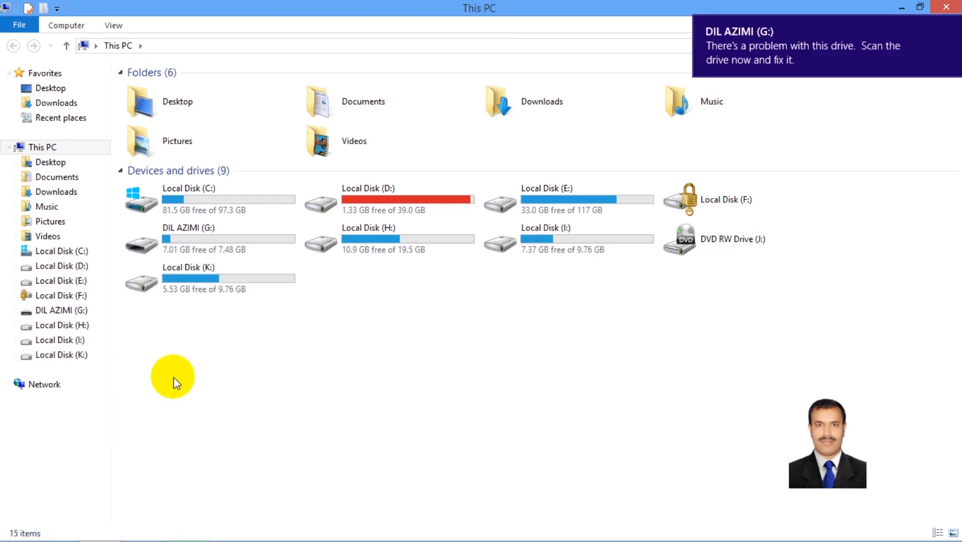
Step: Open the removable drive G: in This PC
left_click(205, 226)
right_click(204, 226)
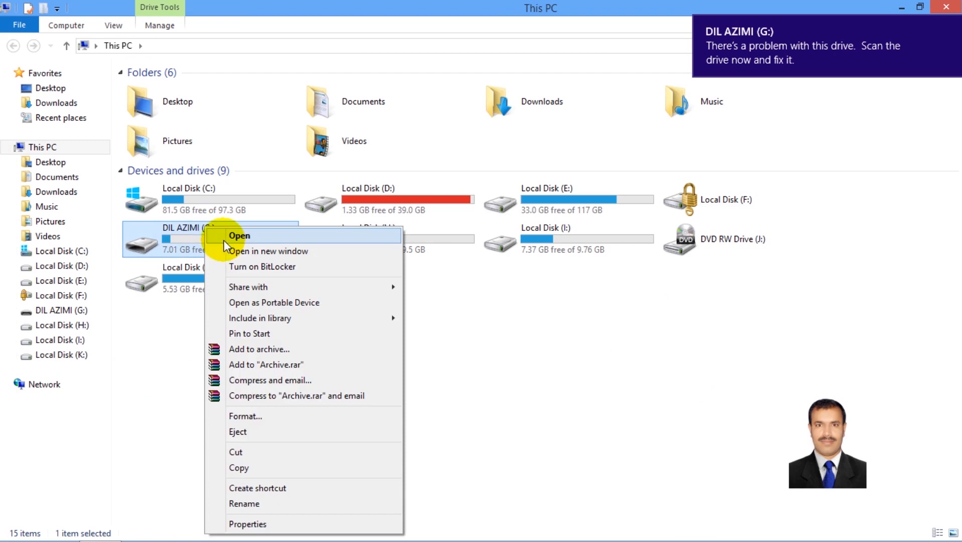
left_click(191, 240)
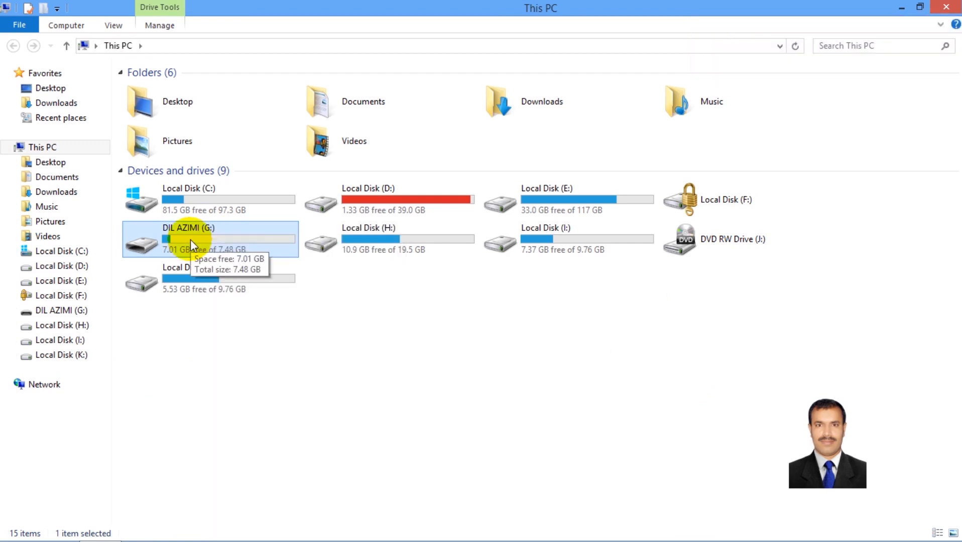
left_click(53, 310)
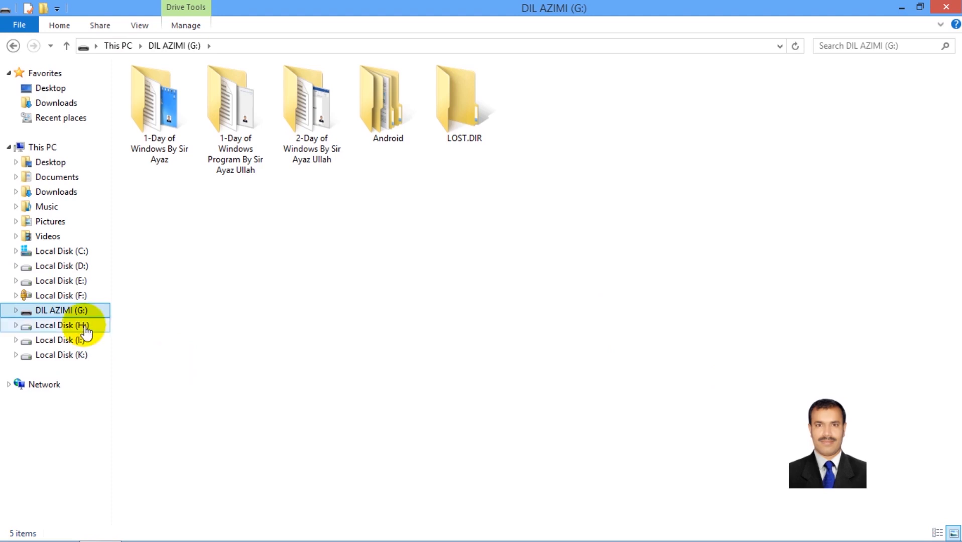
Step: Copy the "2-Day of Windows" folder from drive G: and paste it onto the desktop
right_click(327, 115)
left_click(394, 310)
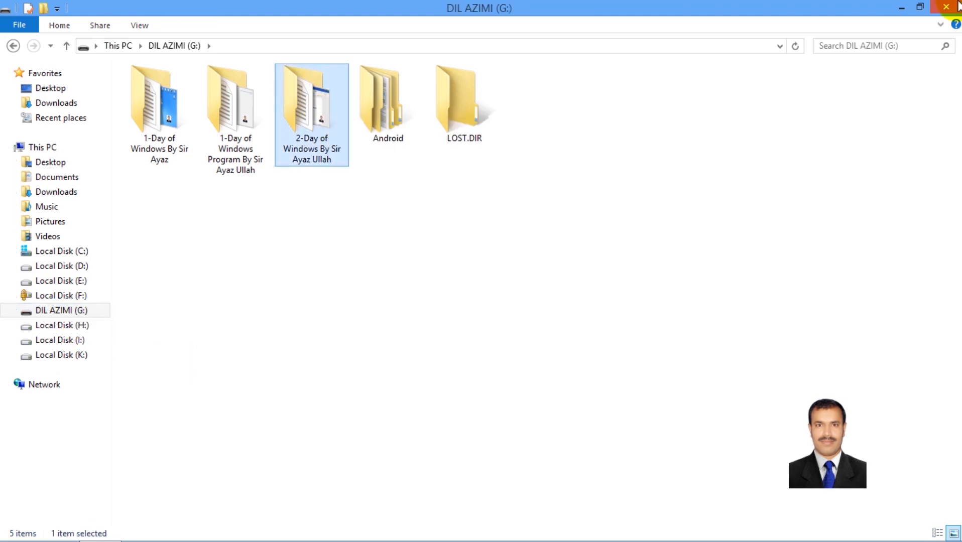
left_click(946, 8)
right_click(181, 164)
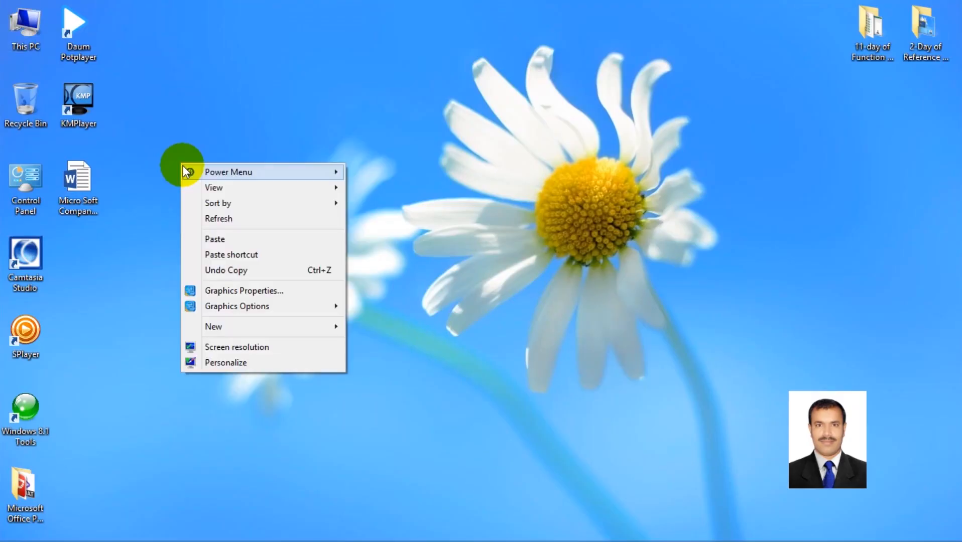
left_click(218, 240)
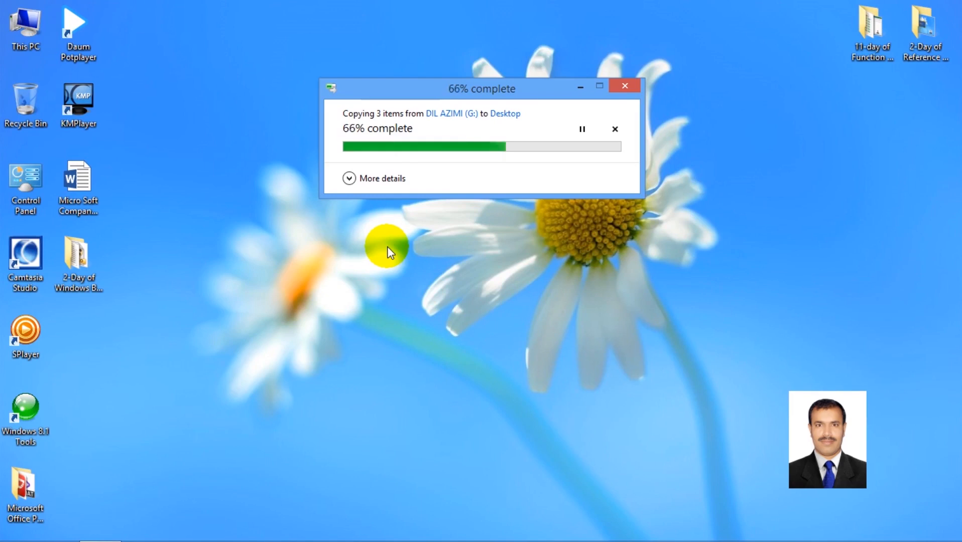
Step: Send the "2-Day of Windows" folder from the desktop to removable drive G:, replacing the files with the same names
right_click(873, 50)
mouse_move(786, 201)
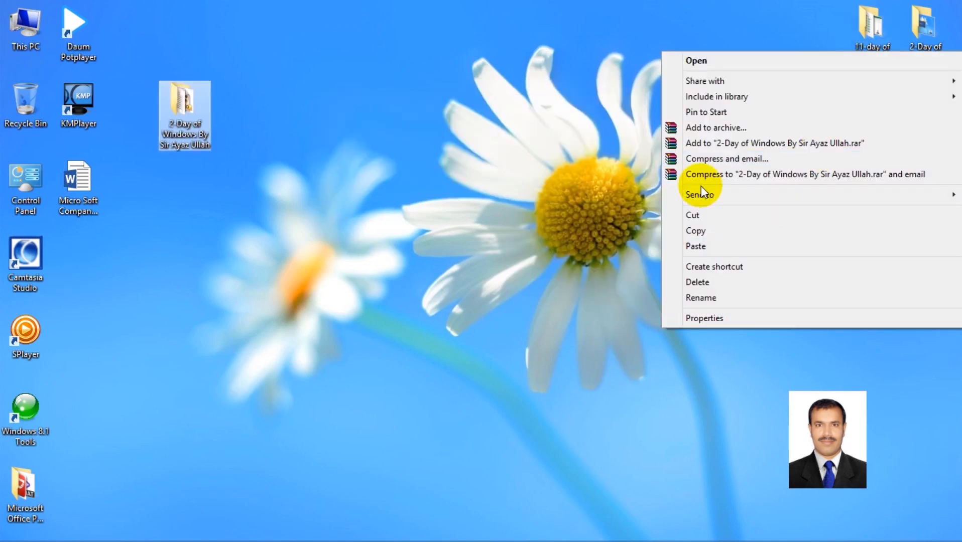
mouse_move(696, 195)
left_click(574, 288)
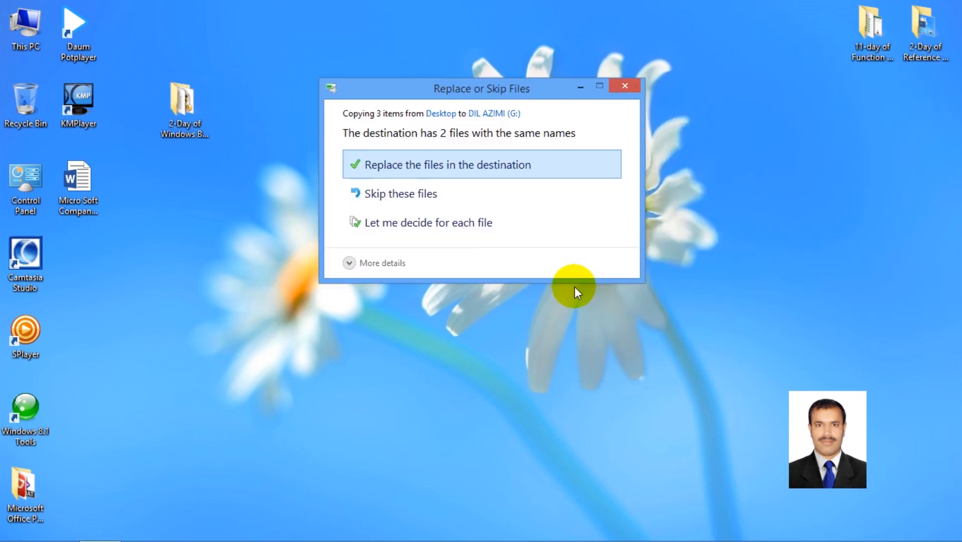
left_click(419, 158)
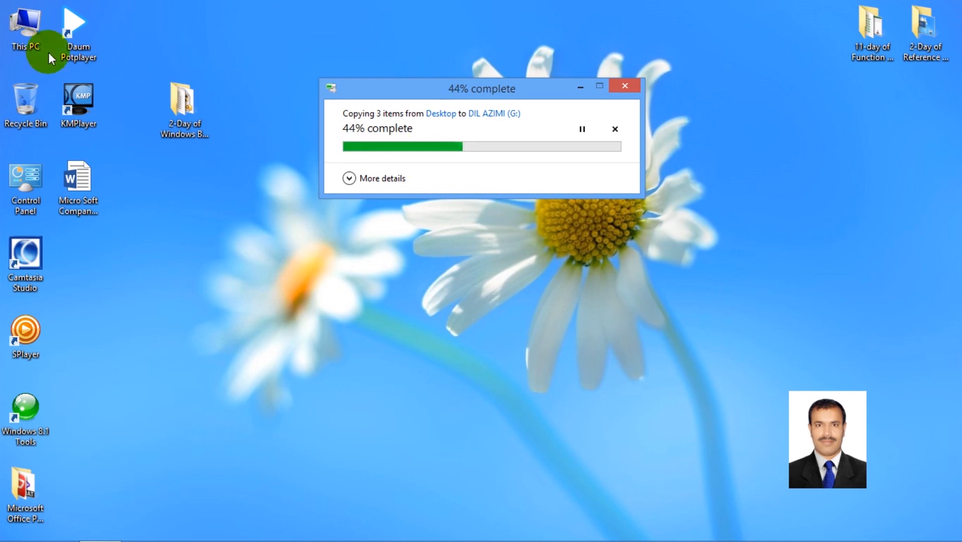
Step: Open Device Manager for this computer and maximize its window
right_click(32, 30)
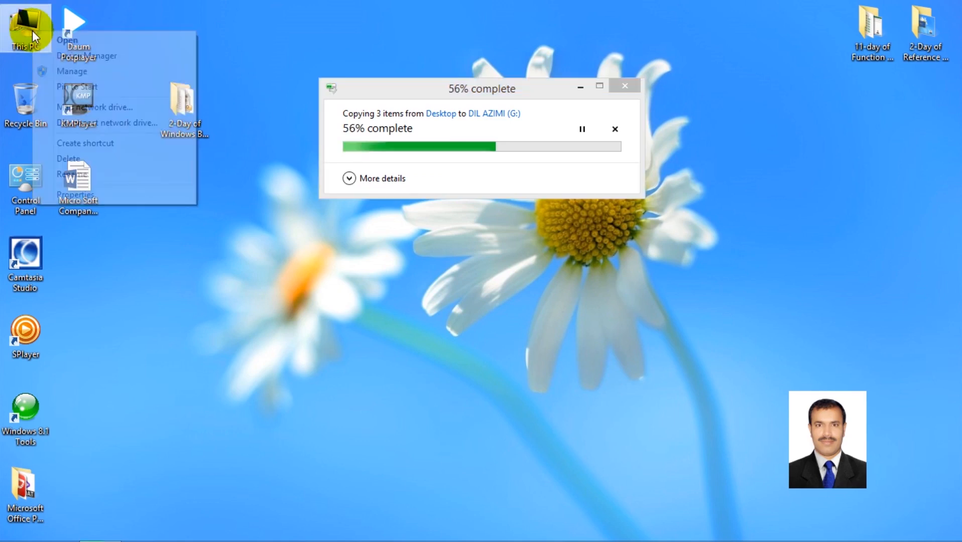
left_click(70, 57)
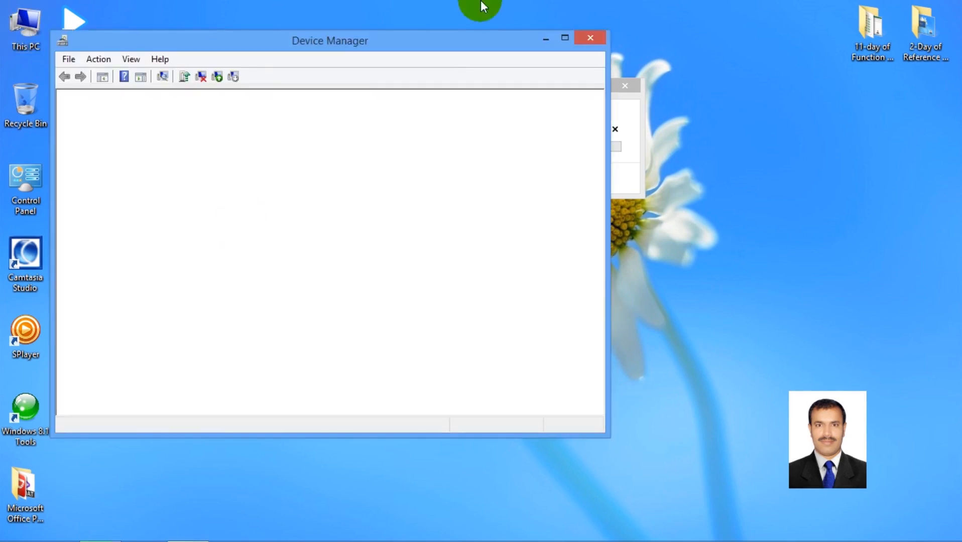
double_click(450, 42)
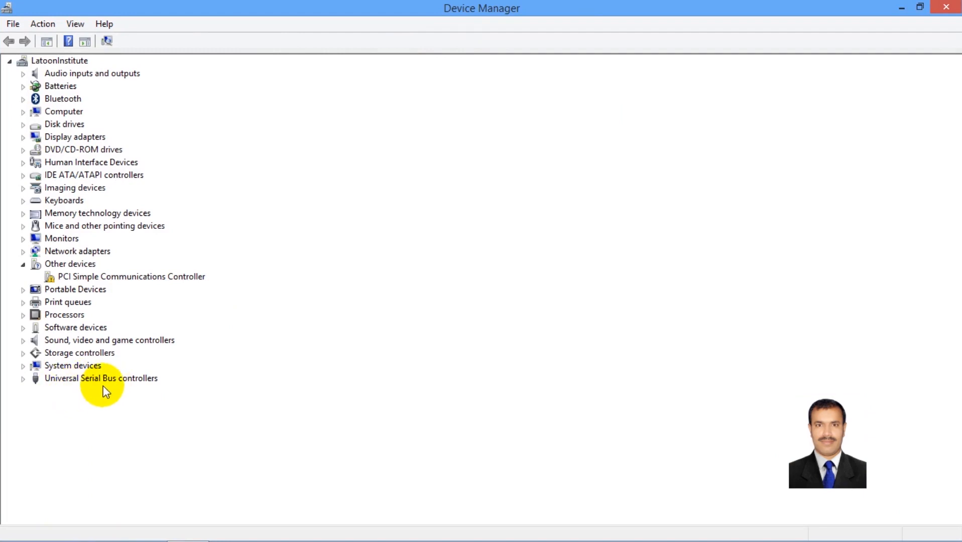
Step: Examine the device options of Generic USB Hub and the Intel USB Enhanced Host Controller under Universal Serial Bus controllers, then close Device Manager
left_click(22, 379)
left_click(67, 393)
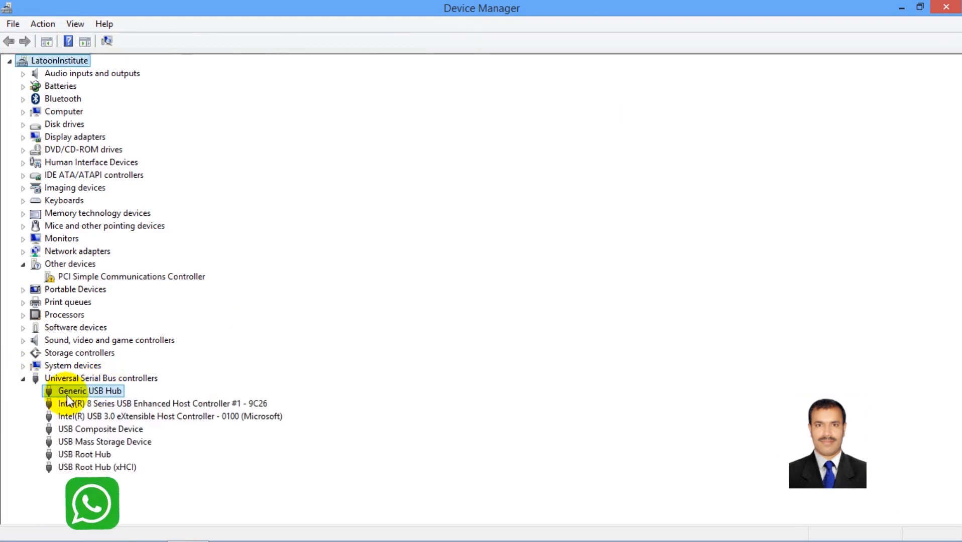
right_click(66, 394)
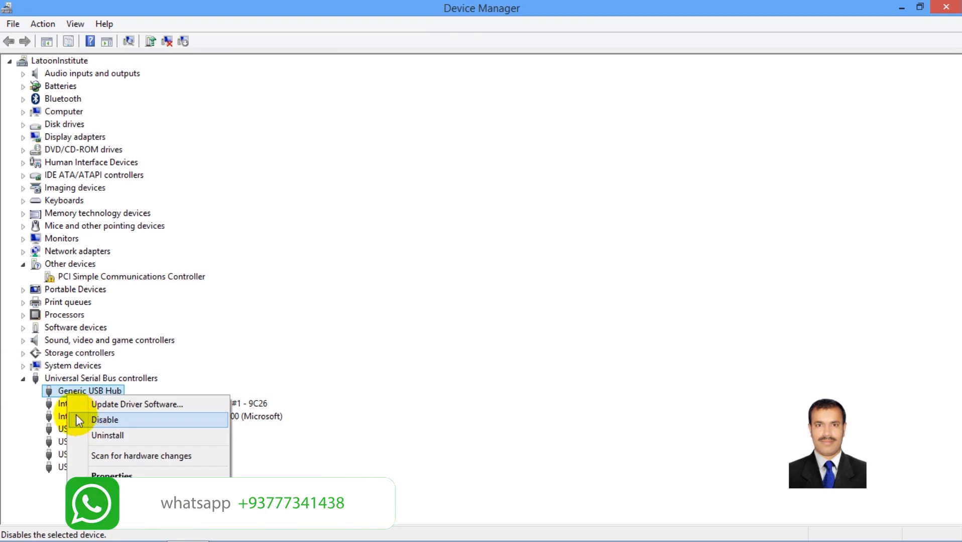
left_click(62, 405)
right_click(64, 408)
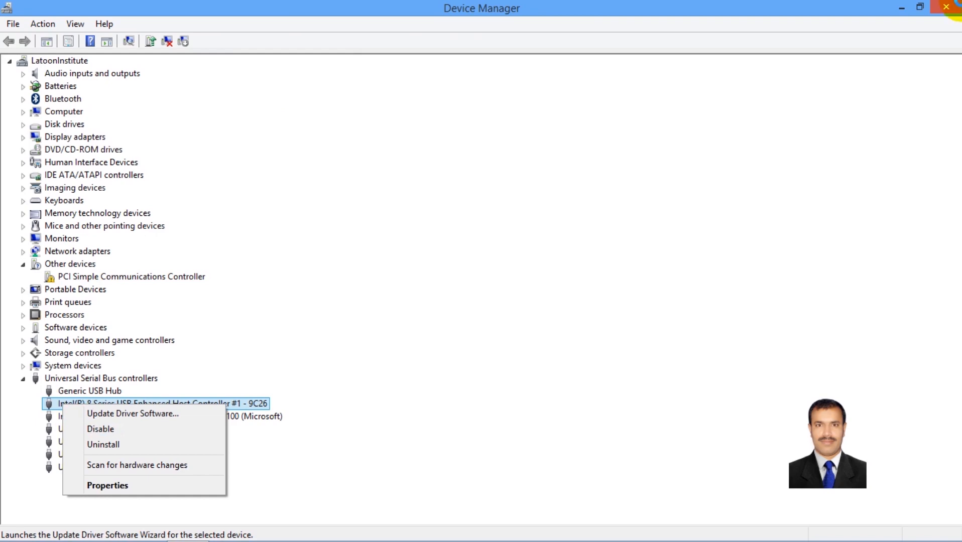
left_click(946, 7)
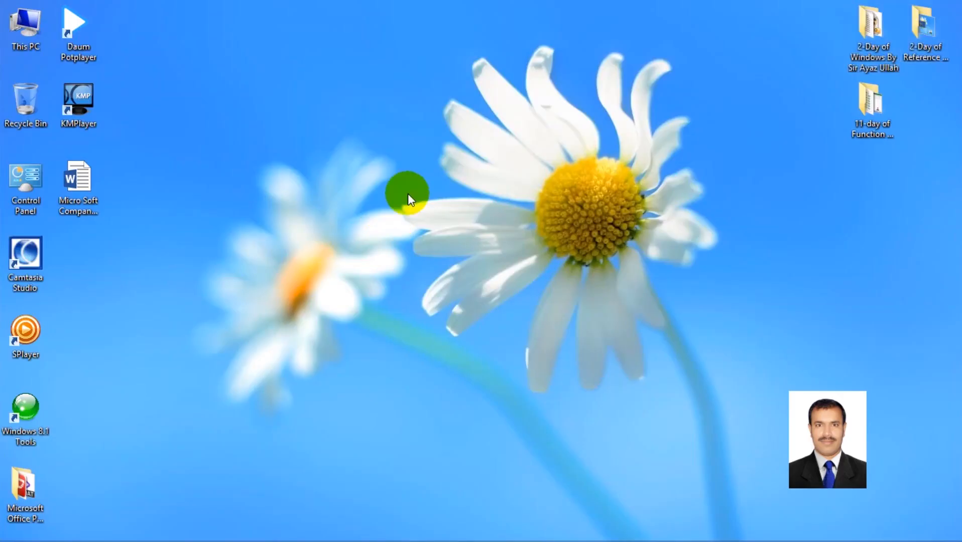
Step: Check removable drive G: in This PC for each inserted USB stick, closing the window after each check
double_click(27, 31)
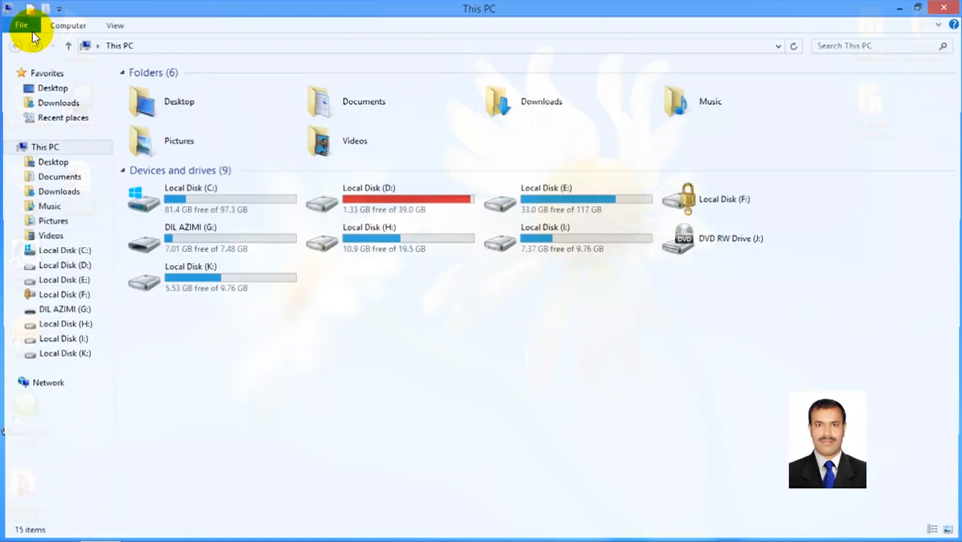
left_click(199, 246)
left_click(199, 246)
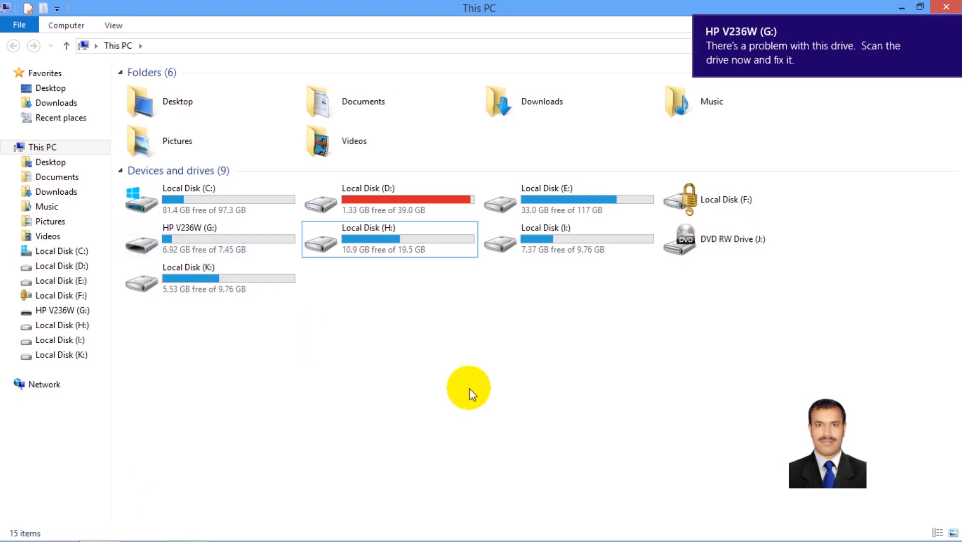
left_click(946, 7)
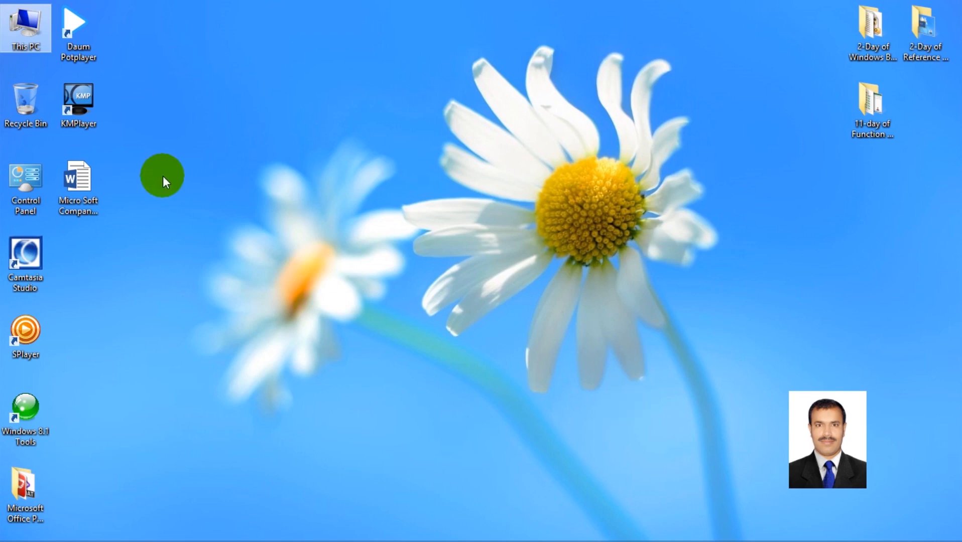
double_click(20, 23)
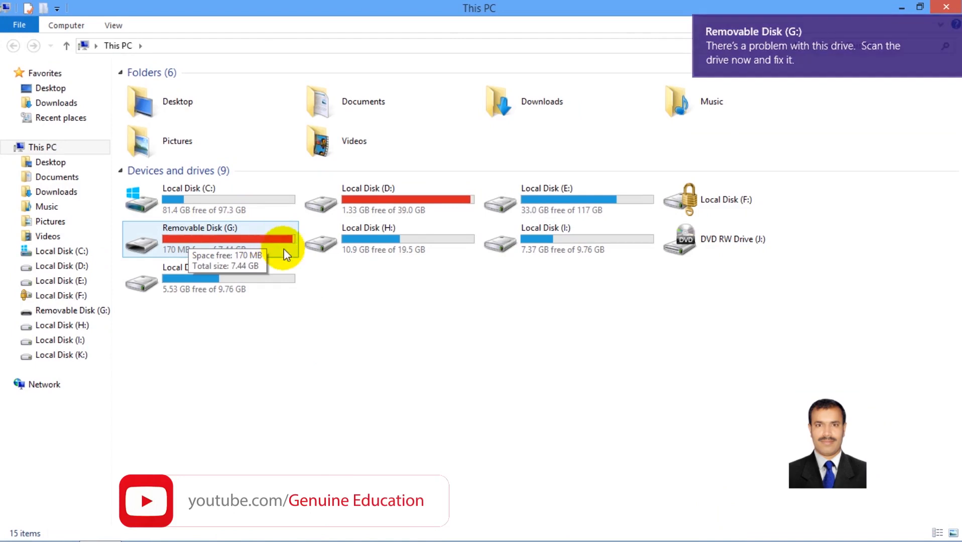
left_click(946, 6)
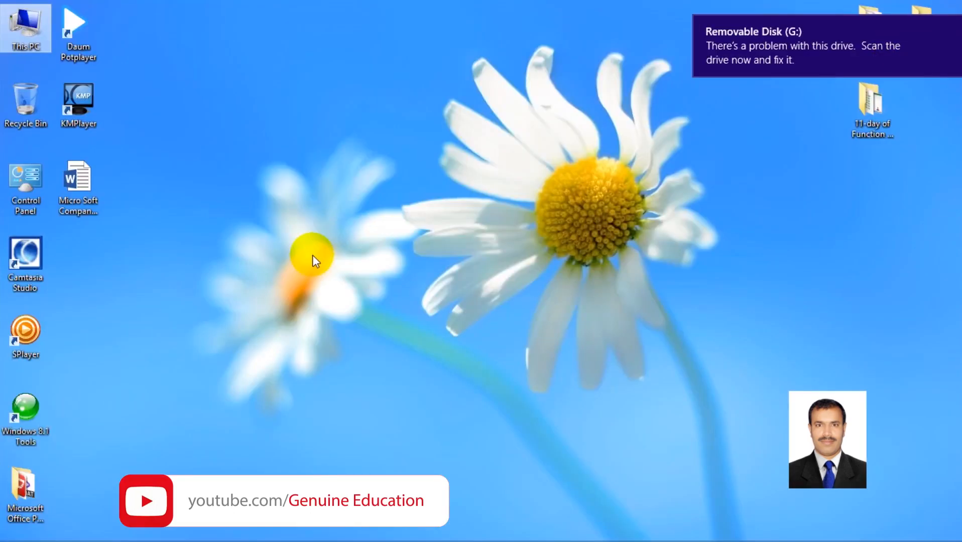
mouse_move(2, 540)
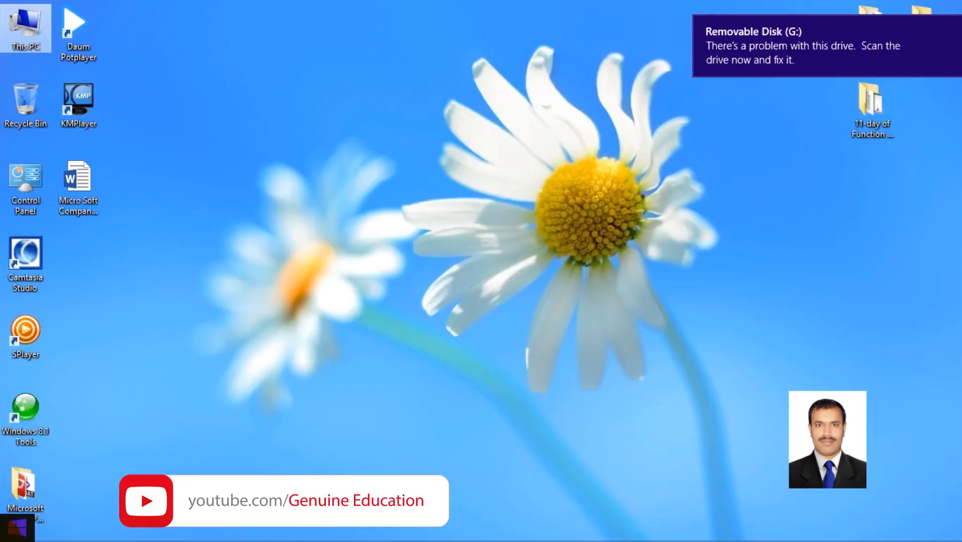
right_click(7, 536)
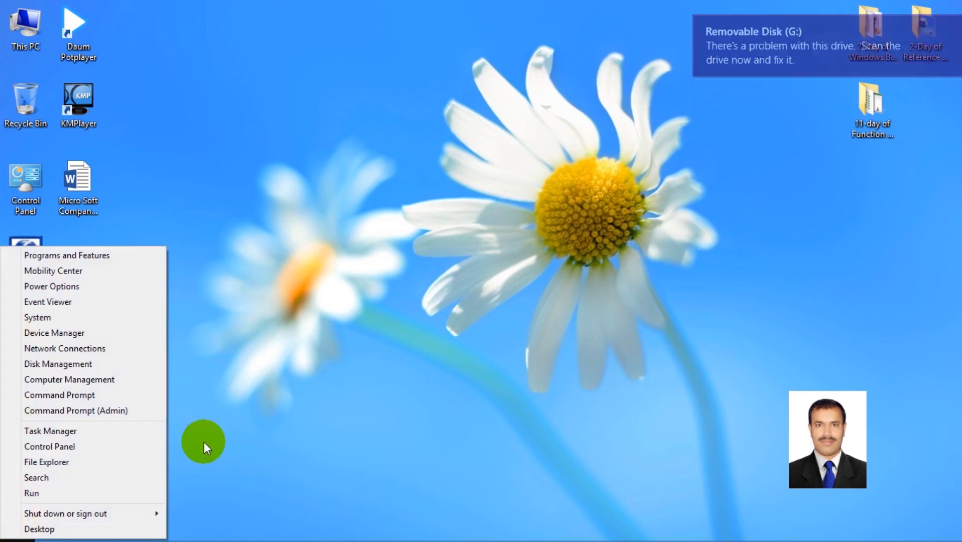
left_click(138, 443)
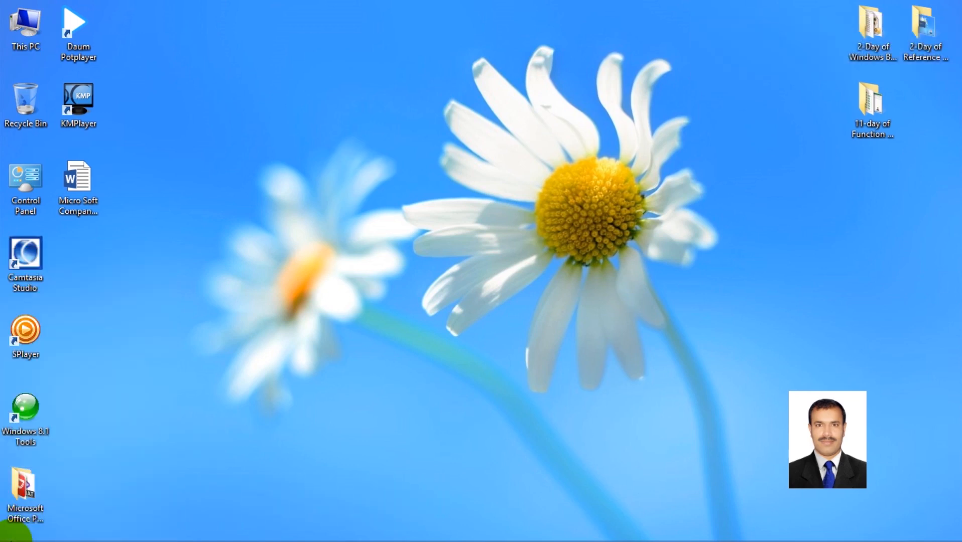
right_click(10, 537)
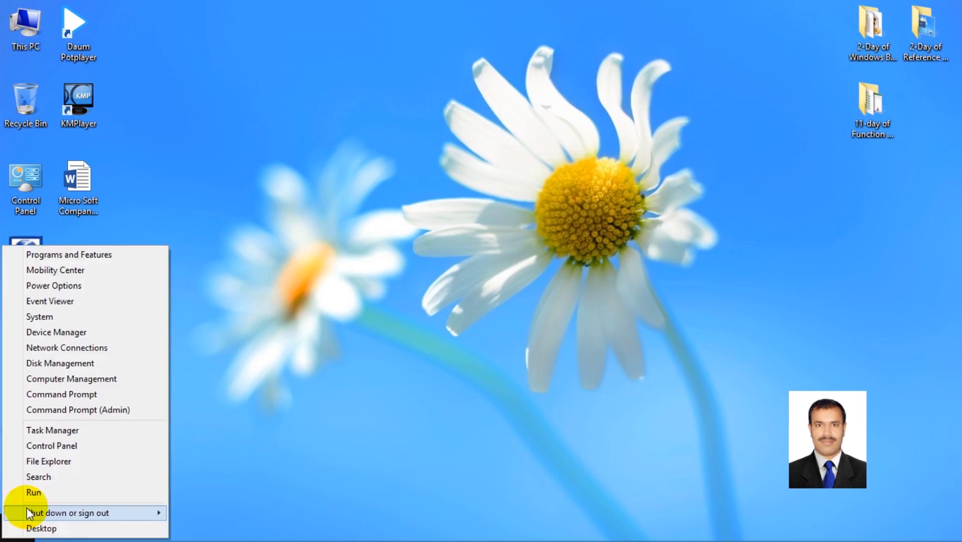
left_click(34, 493)
left_click(163, 513)
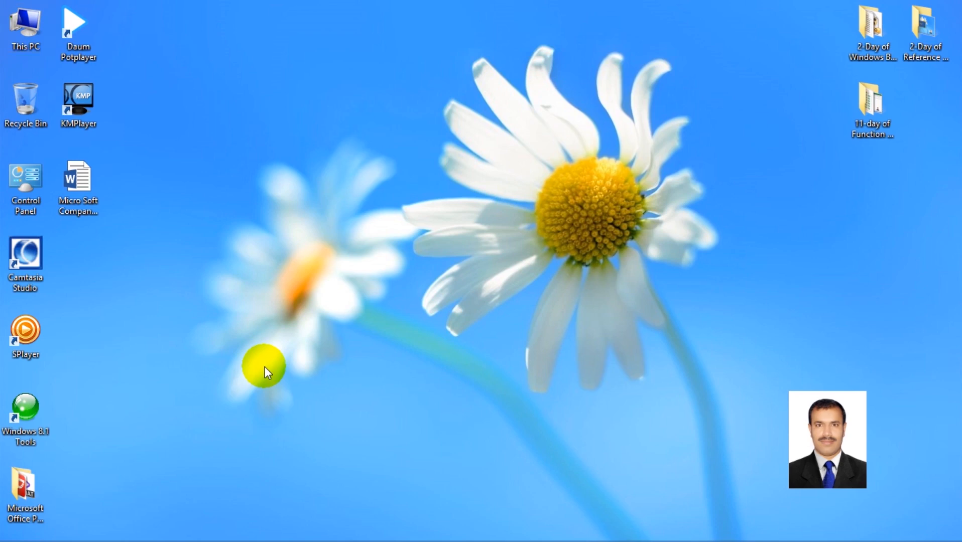
Step: Run gpedit.msc to open the Local Group Policy Editor and maximize its window
key("super+r")
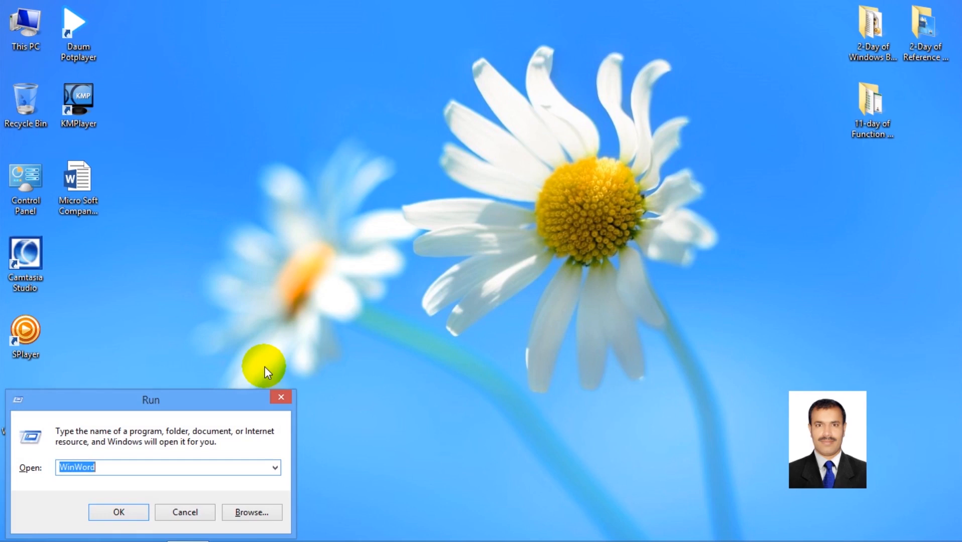
type("gpedit/")
key("BackSpace")
type(".m")
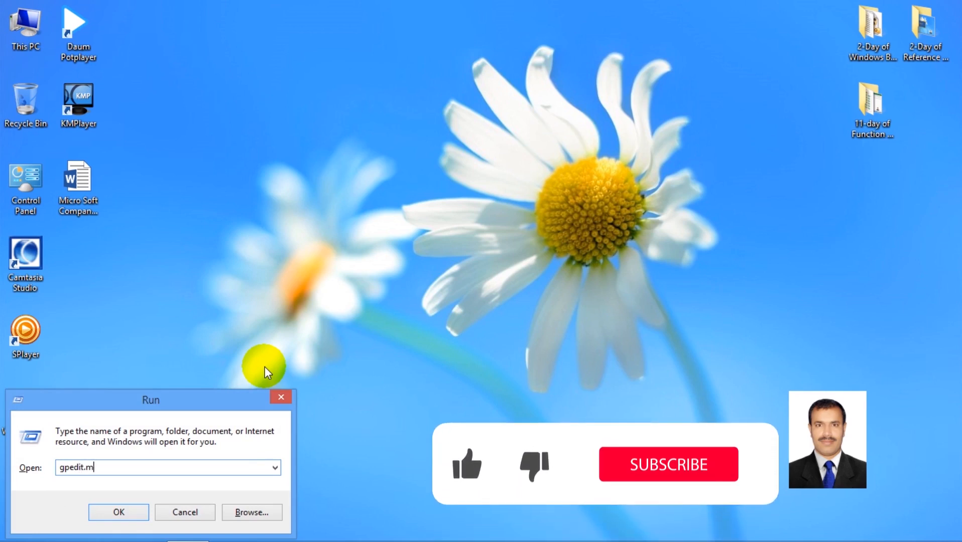
type("sc")
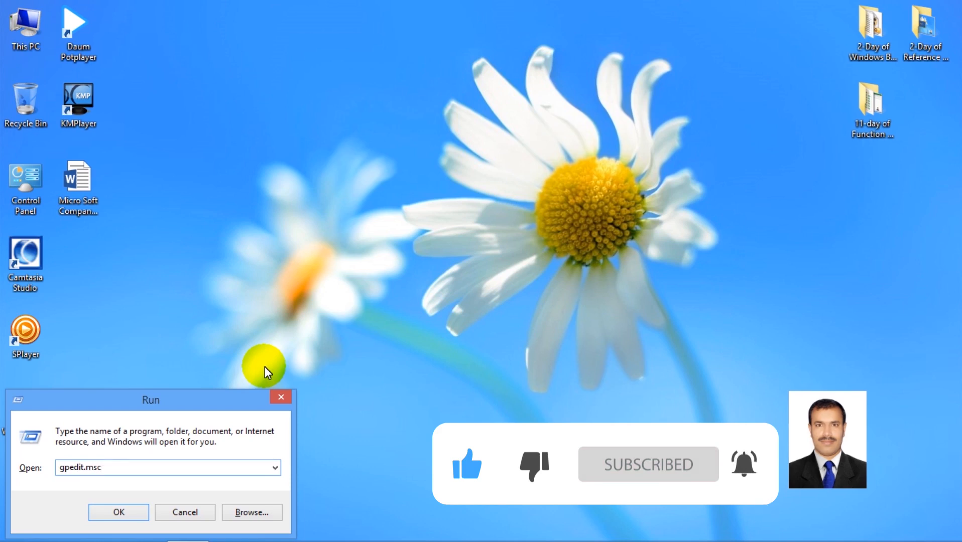
key("Return")
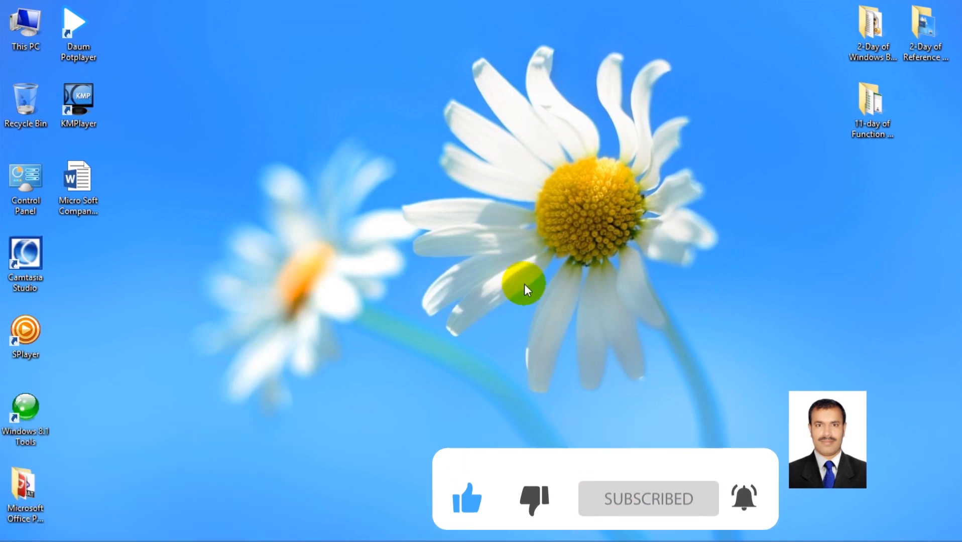
double_click(345, 119)
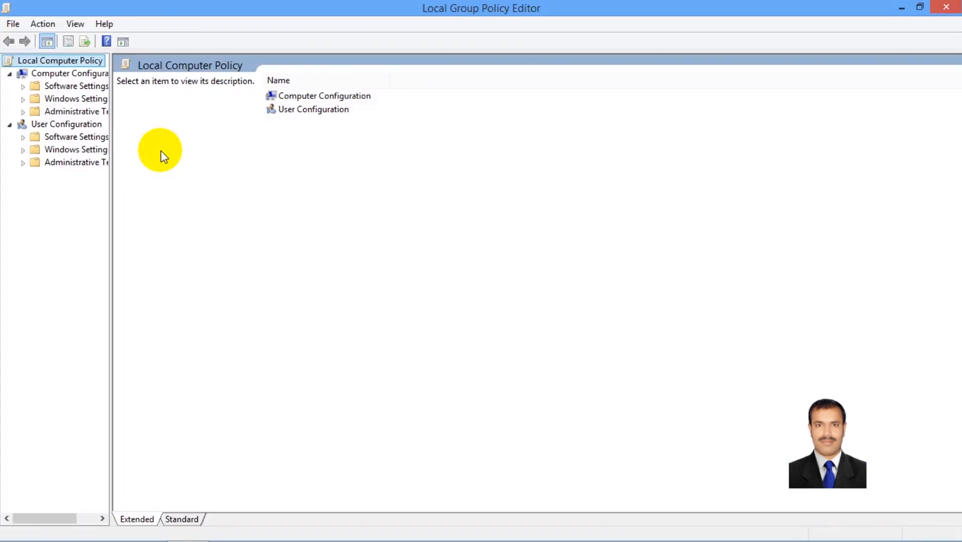
Step: Widen the policy tree, compare the Administrative Templates of Computer and User Configuration, and select those under User Configuration
left_click(64, 165)
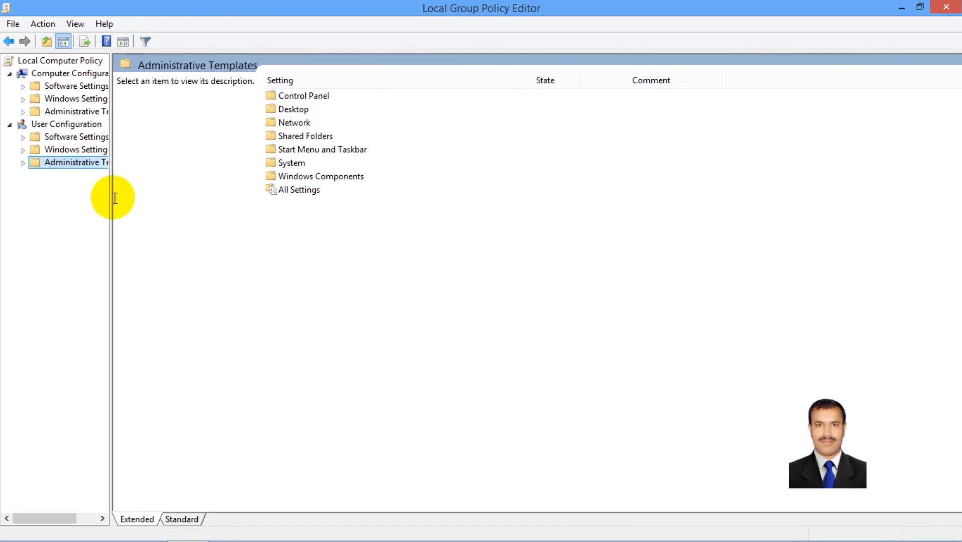
left_click_drag(109, 200, 209, 200)
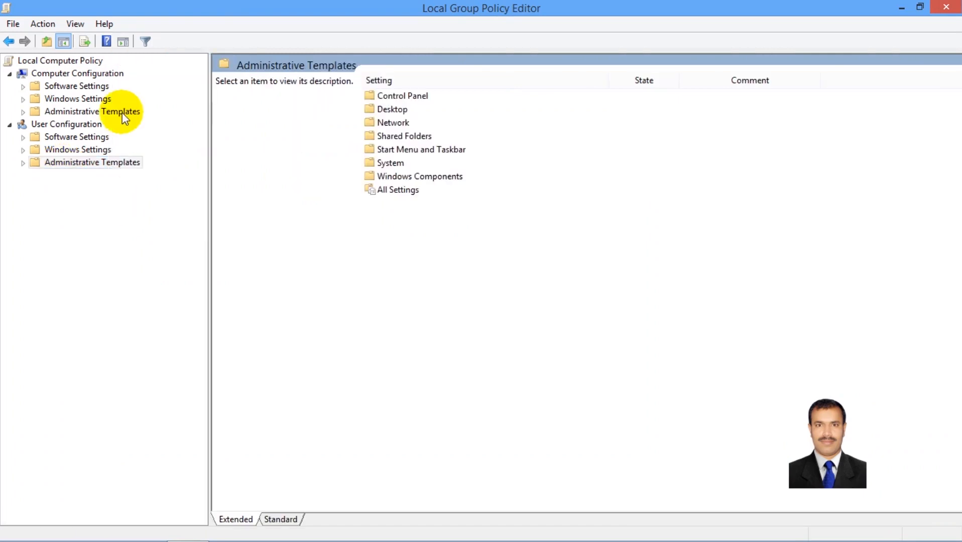
left_click(120, 112)
left_click(107, 163)
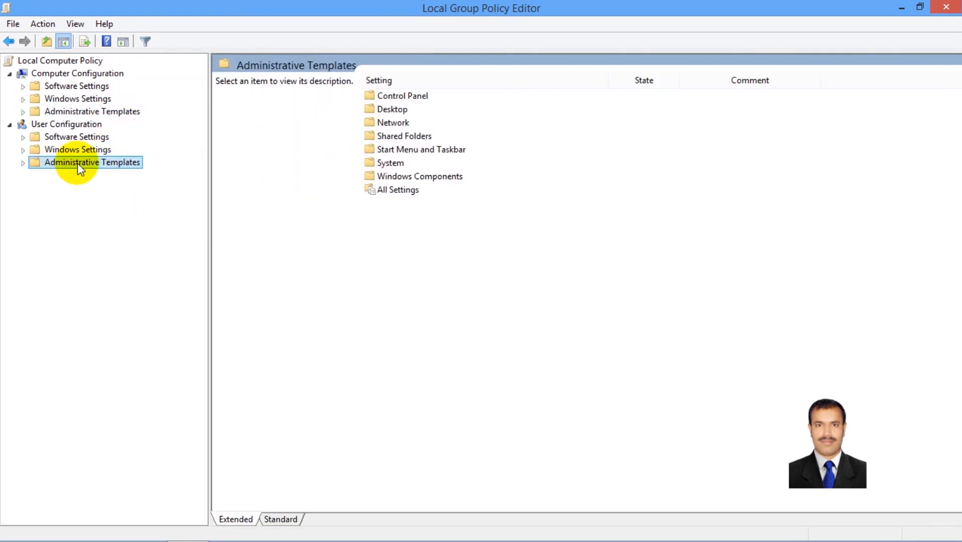
left_click(100, 111)
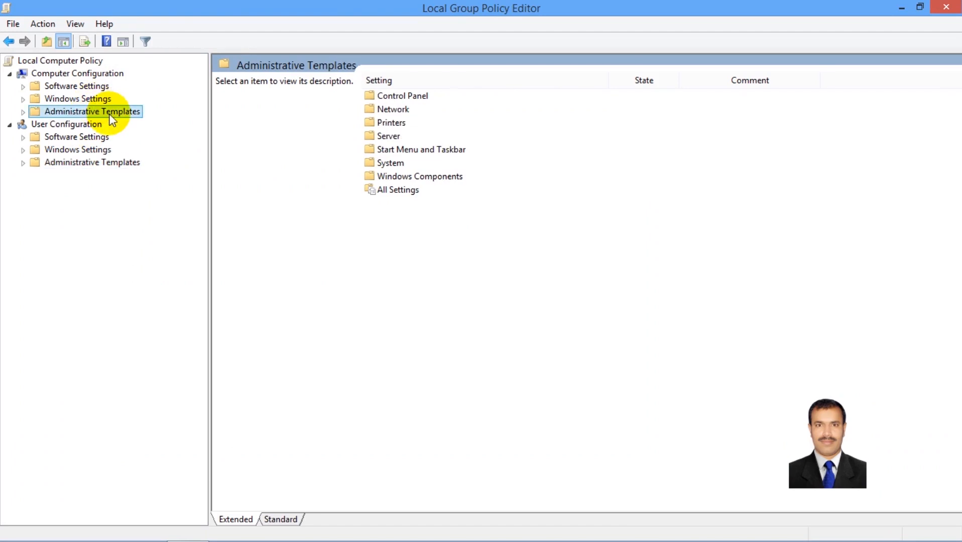
left_click(88, 165)
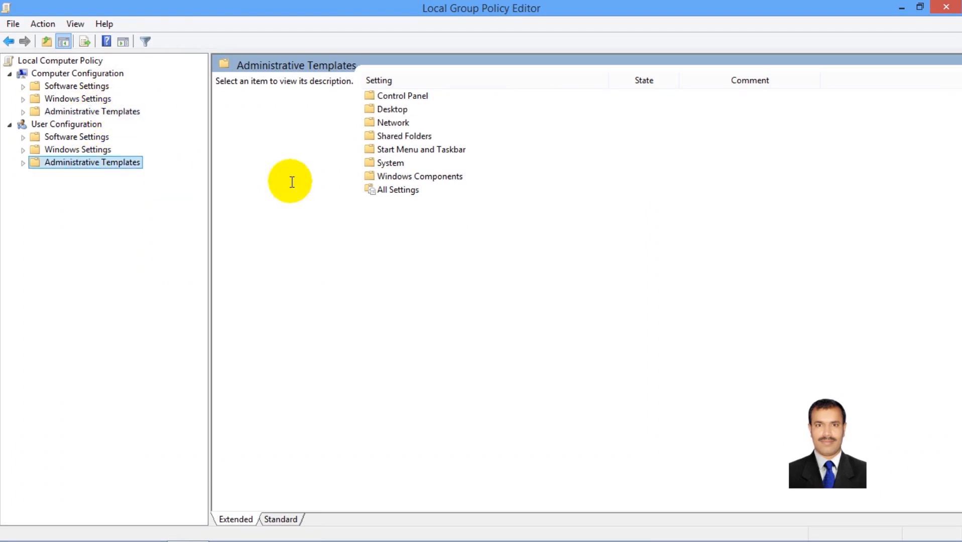
Step: Open the Removable Storage Access policies in the System folder of User Configuration's Administrative Templates
double_click(387, 165)
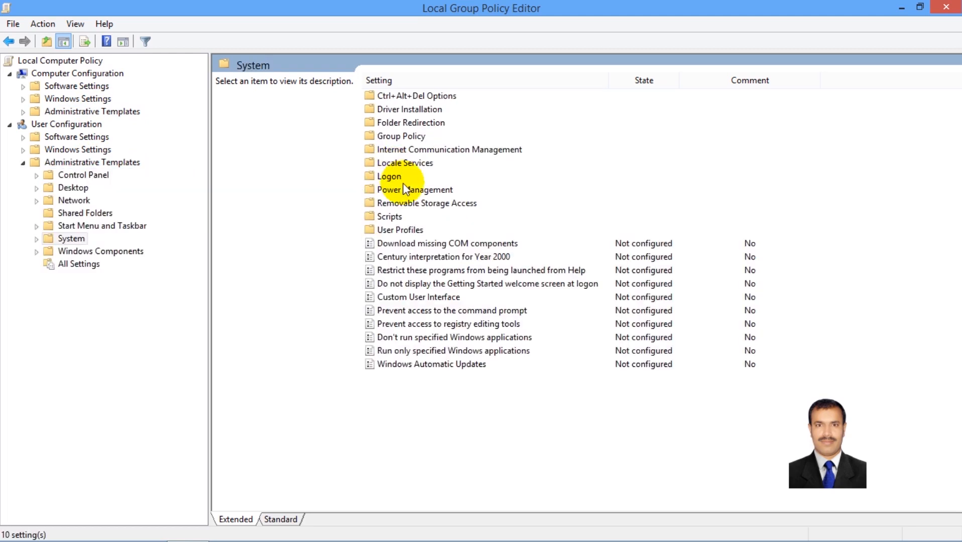
left_click(404, 203)
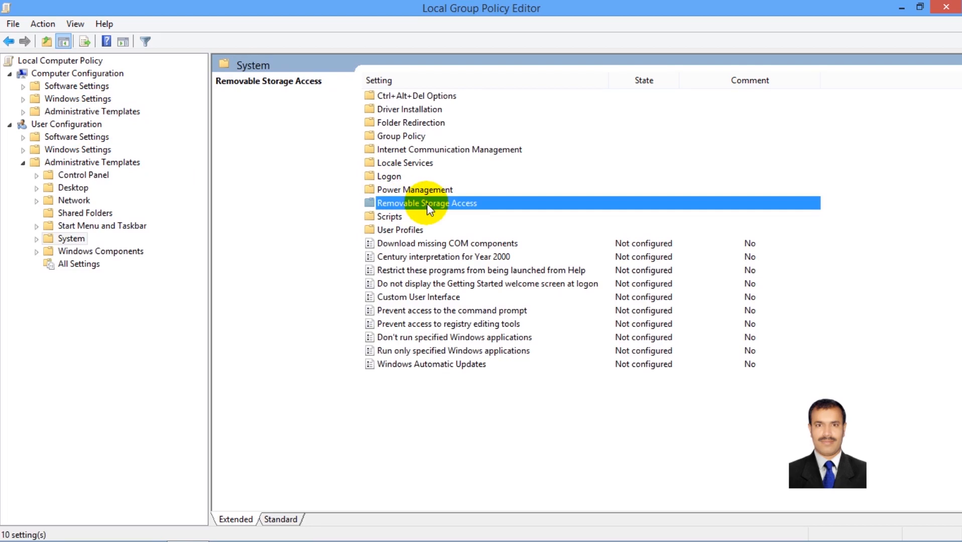
double_click(401, 206)
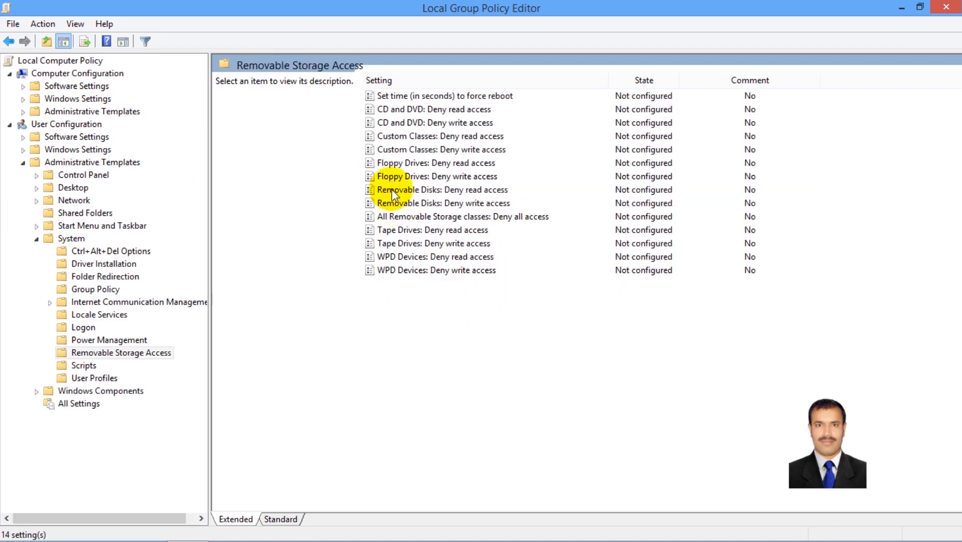
Step: Enable the Removable Disks policies that deny read access and deny write access, and close the policy editor
left_click(392, 190)
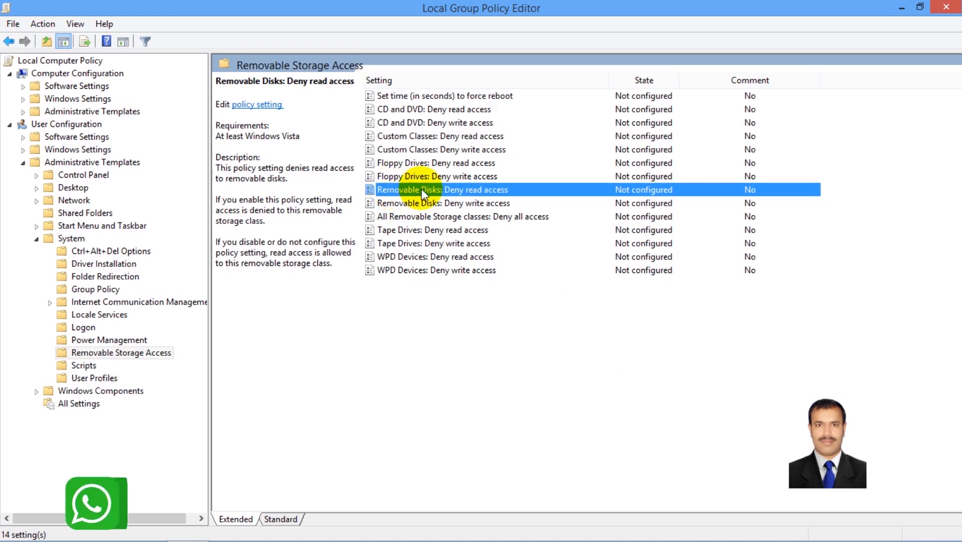
left_click(494, 193)
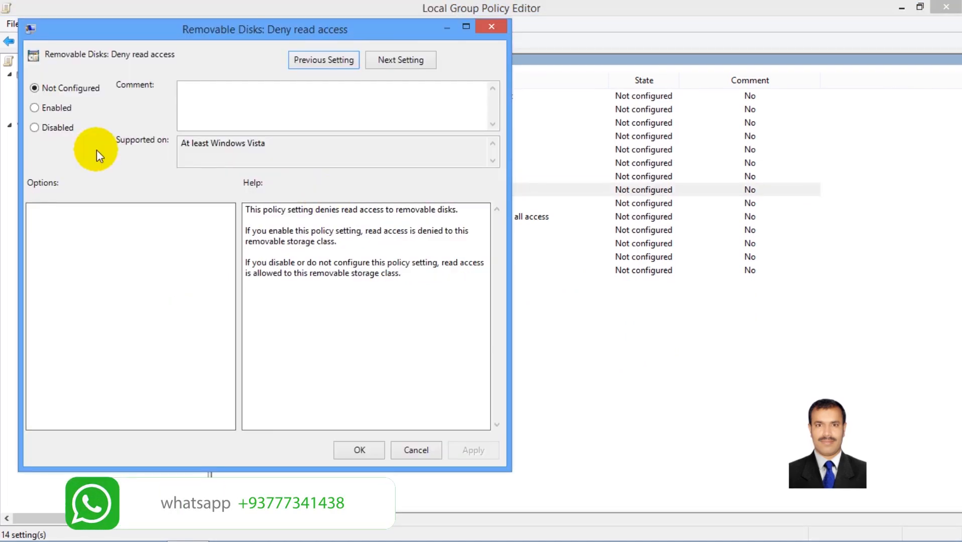
left_click(57, 109)
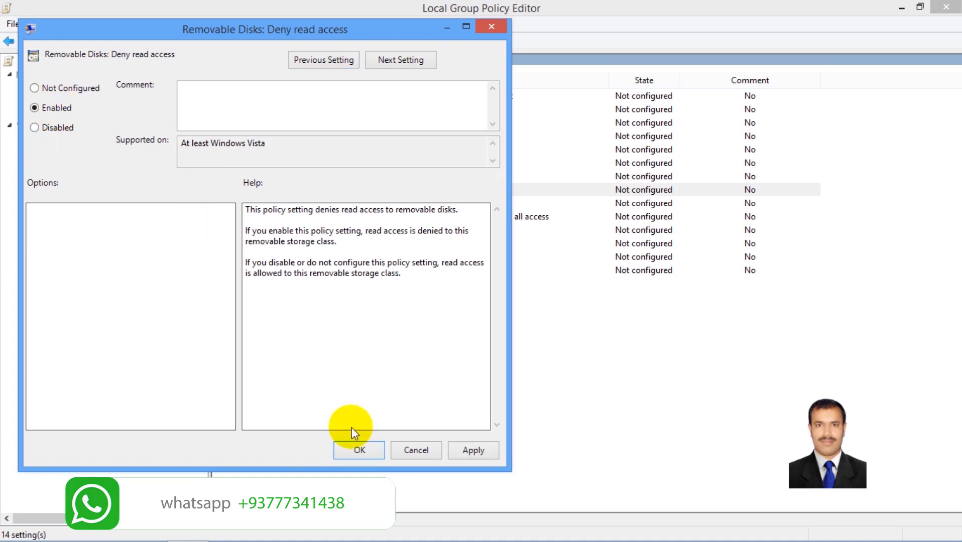
left_click(358, 450)
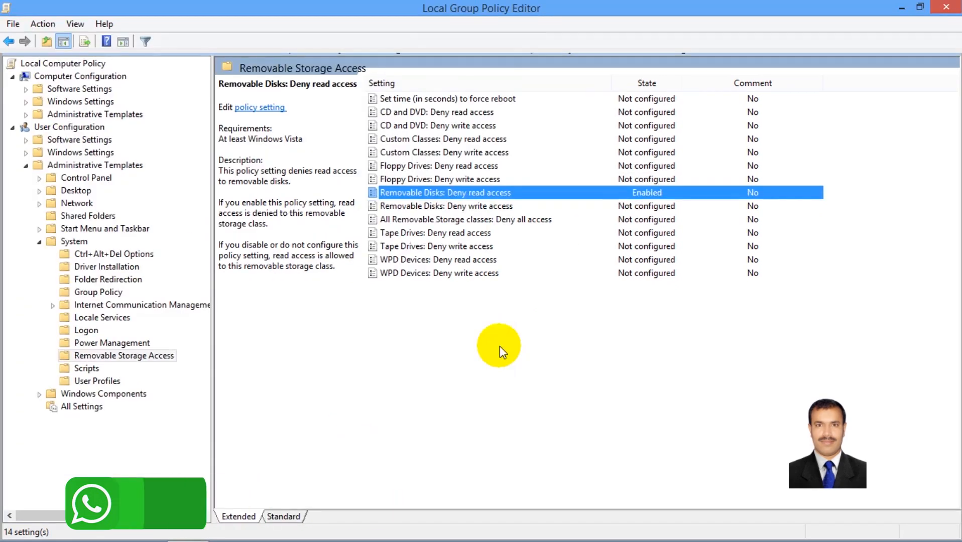
double_click(439, 205)
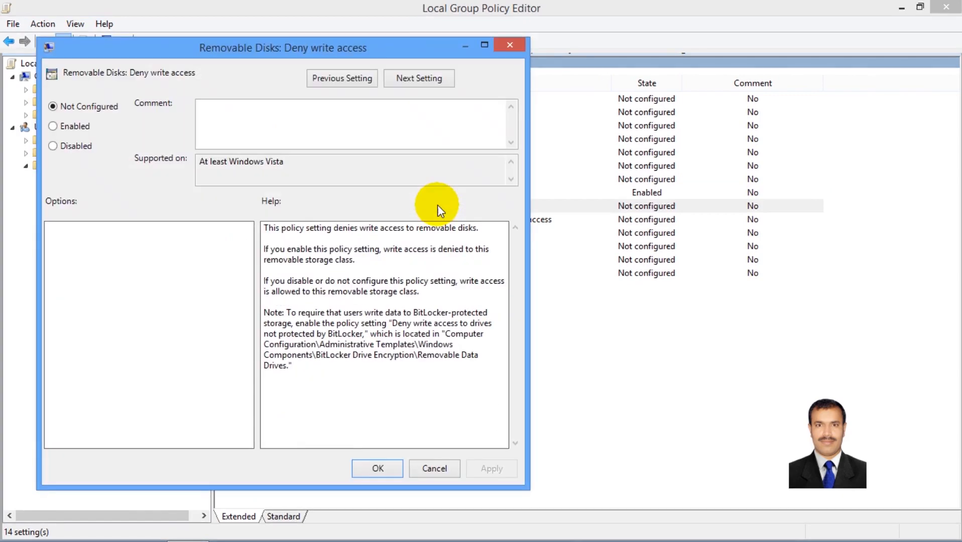
left_click(87, 127)
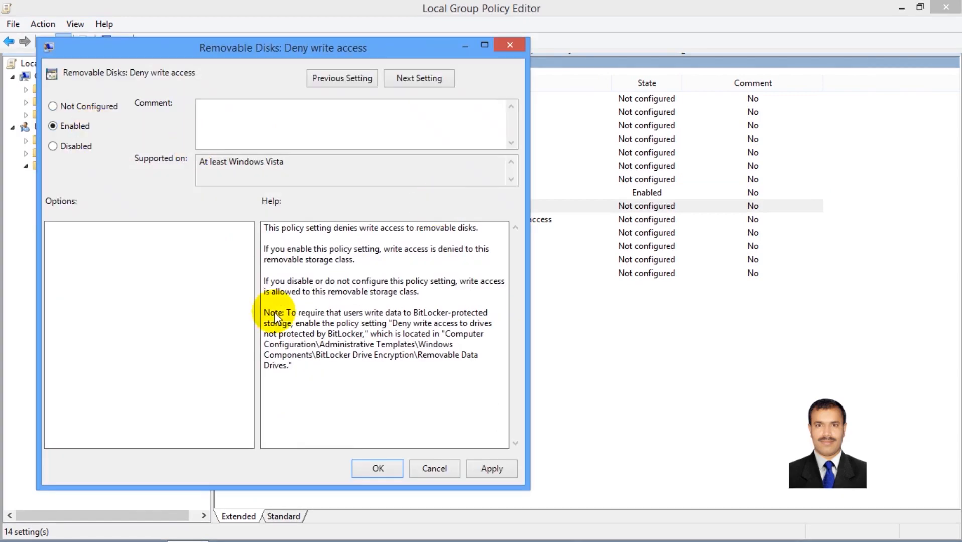
left_click(367, 467)
left_click(946, 7)
Step: Try to open removable drive G: from This PC to test the read restriction
double_click(22, 27)
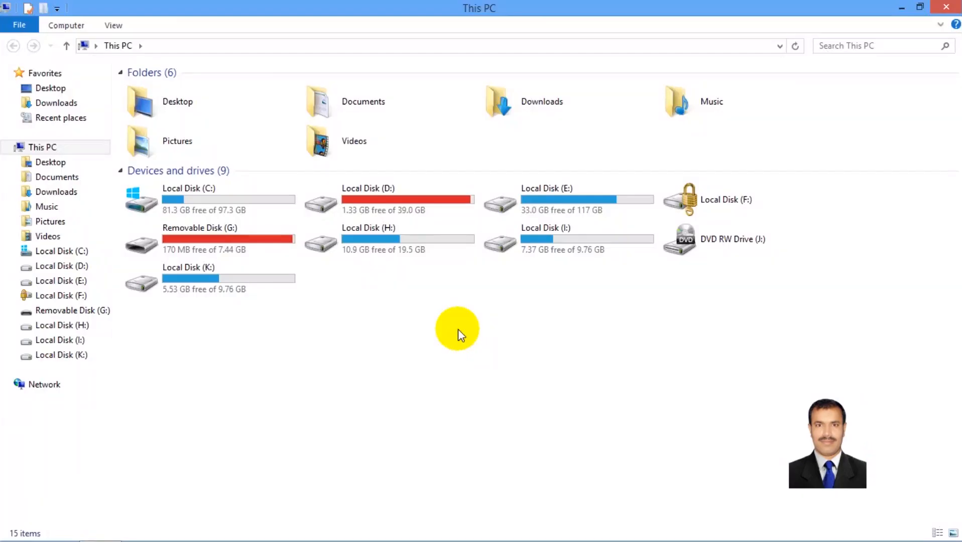
double_click(242, 248)
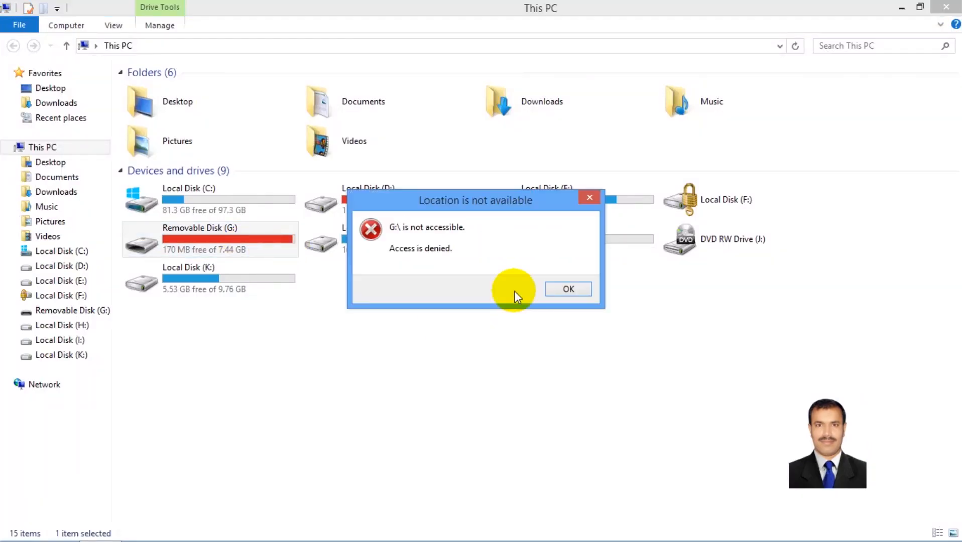
left_click(569, 289)
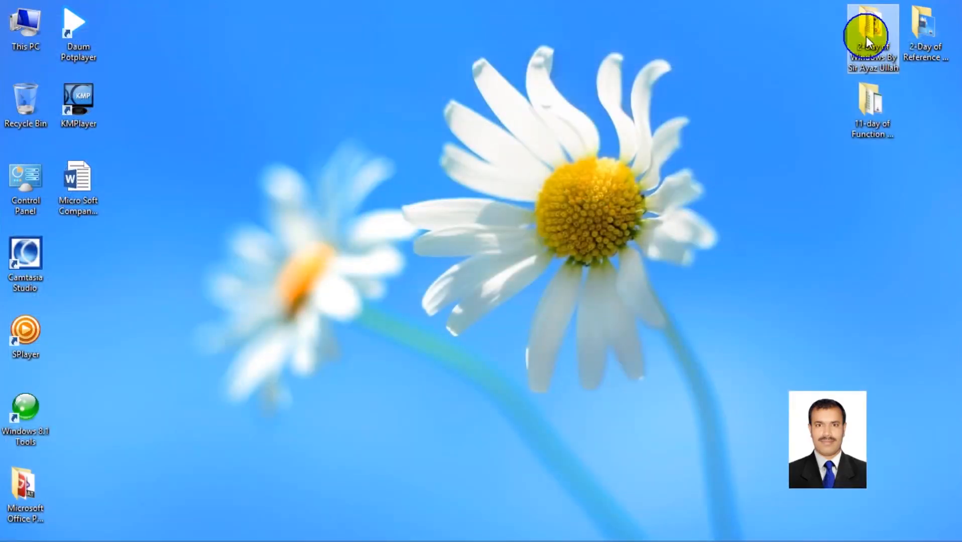
Step: Try to send the 2-Day of Windows desktop folder to removable drive G: with administrator permission
right_click(866, 33)
mouse_move(742, 189)
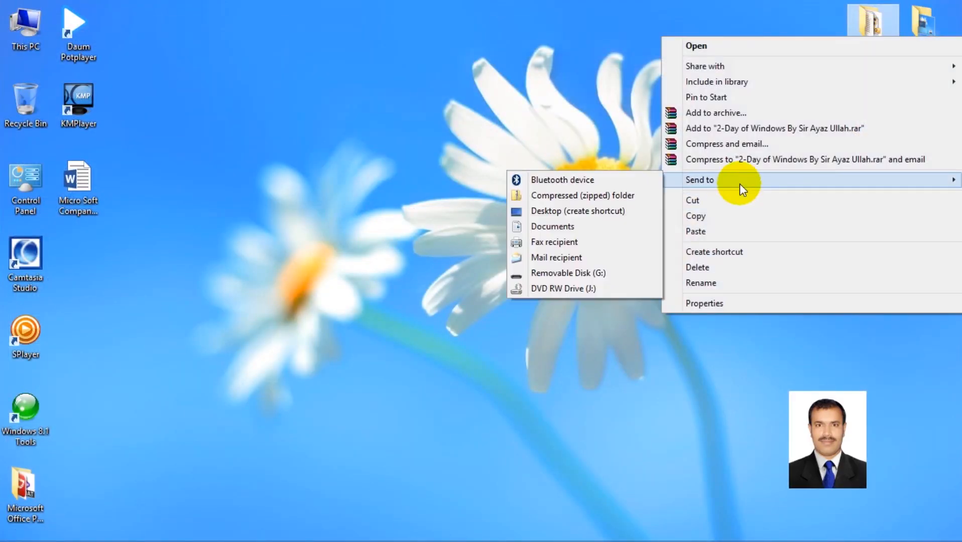
left_click(583, 275)
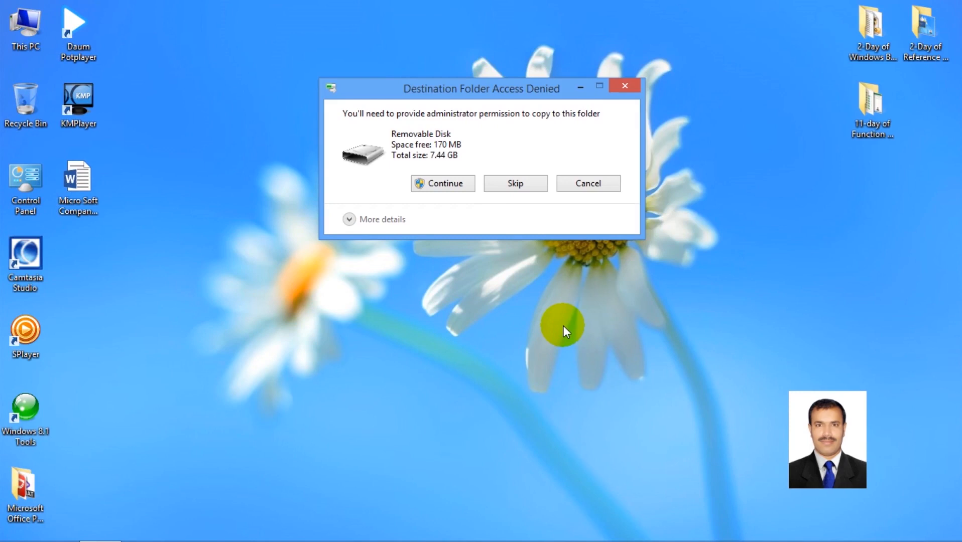
left_click(425, 183)
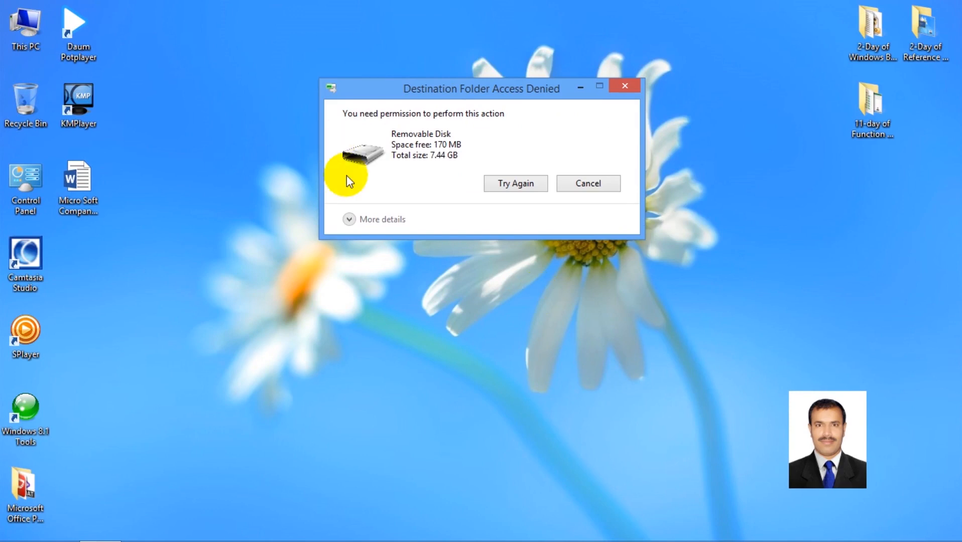
left_click(602, 189)
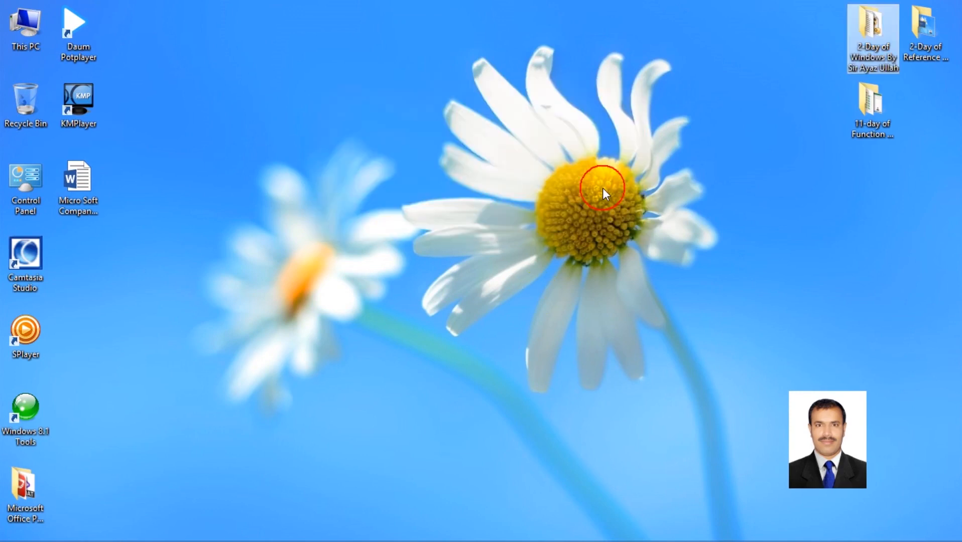
Step: Run gpedit.msc to reopen the Local Group Policy Editor
left_click(80, 484)
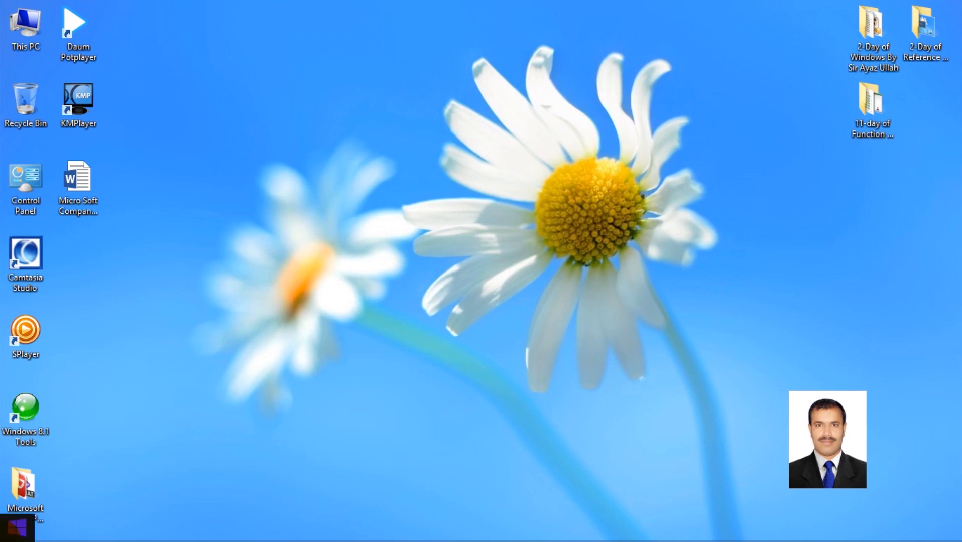
right_click(2, 539)
left_click(32, 496)
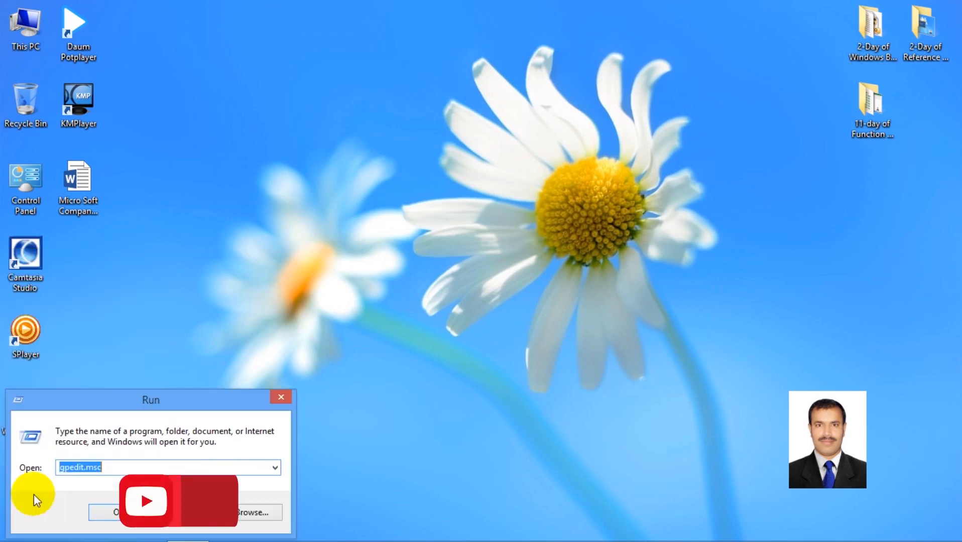
left_click(129, 466)
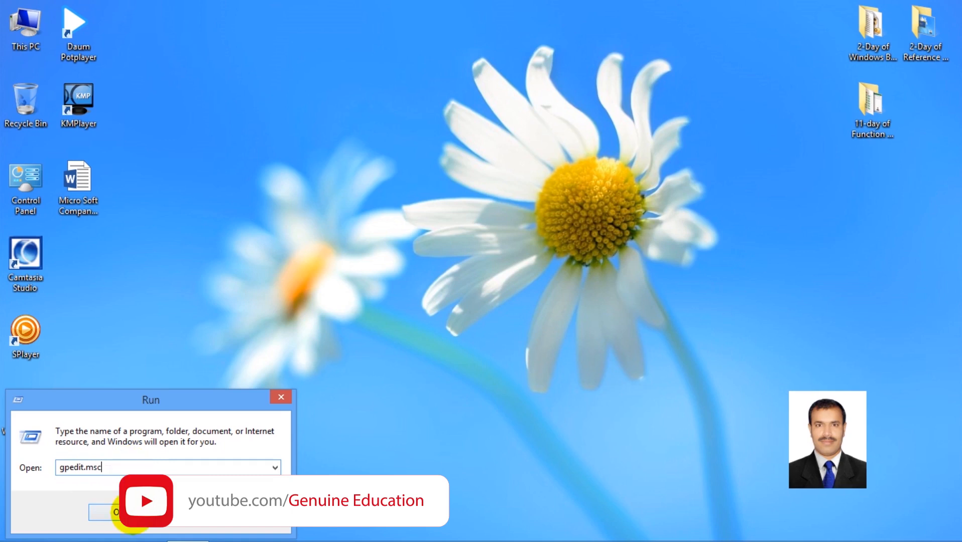
left_click(131, 516)
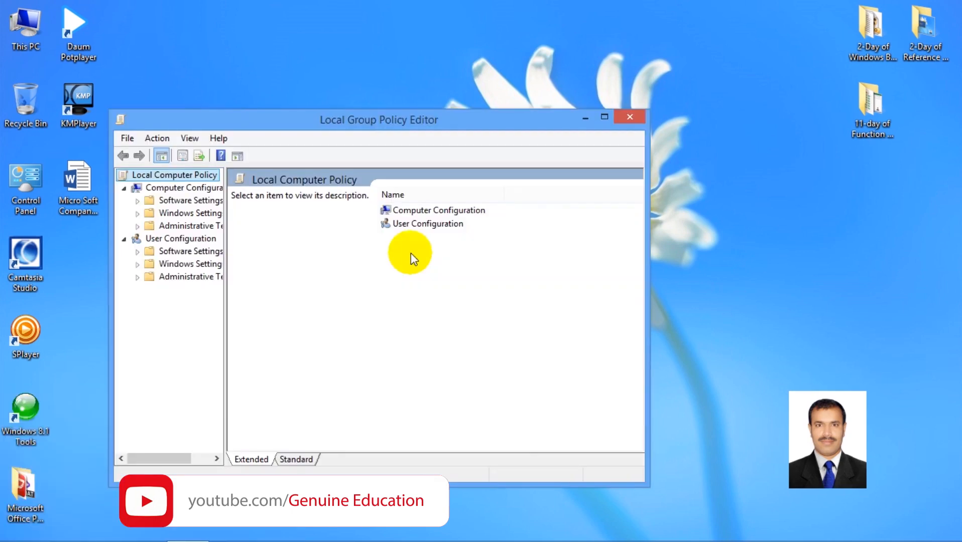
Step: Maximize the editor and open Removable Storage Access in the System folder of User Configuration's Administrative Templates
left_click(201, 282)
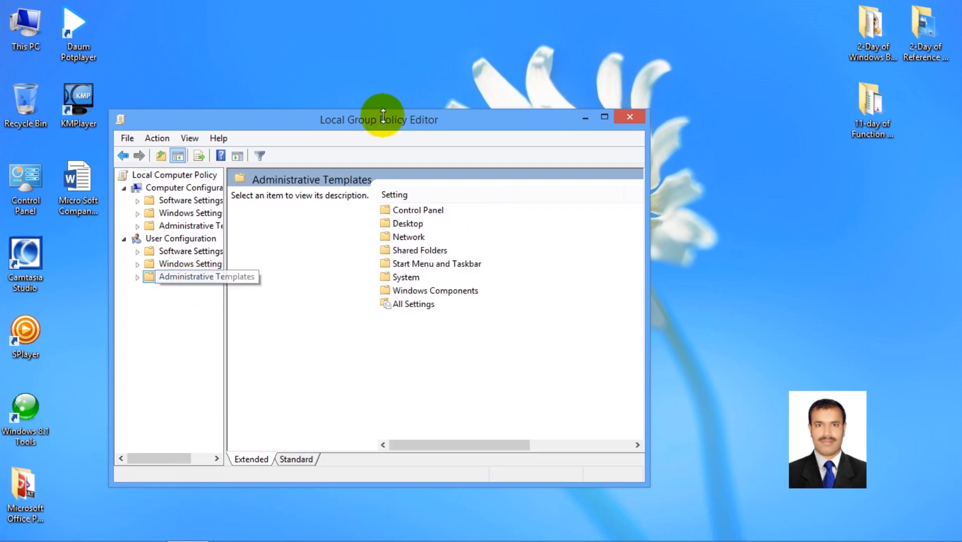
double_click(380, 123)
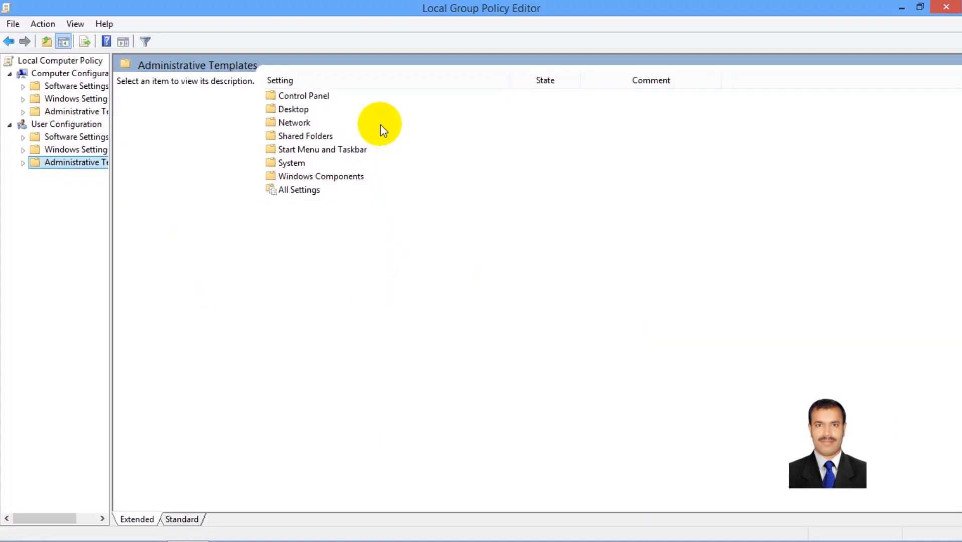
double_click(288, 165)
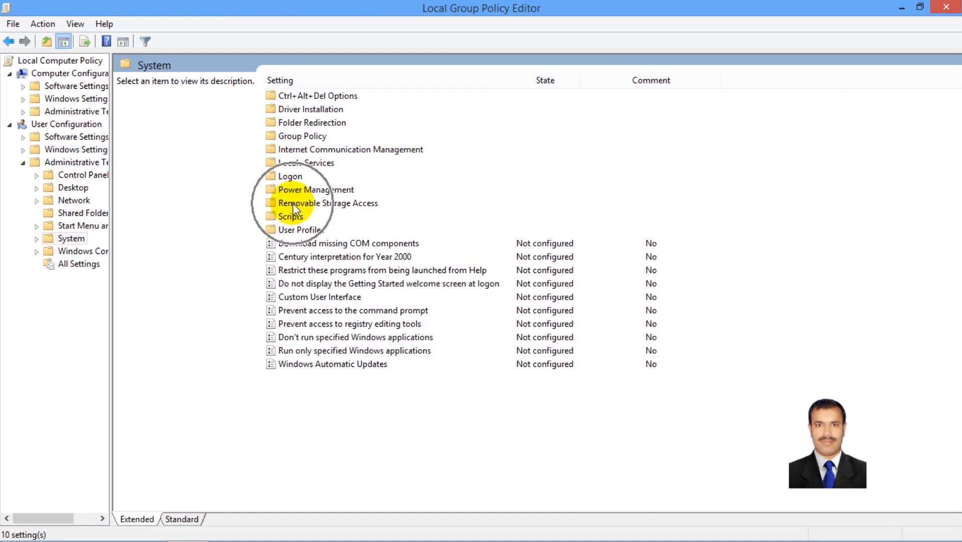
double_click(292, 204)
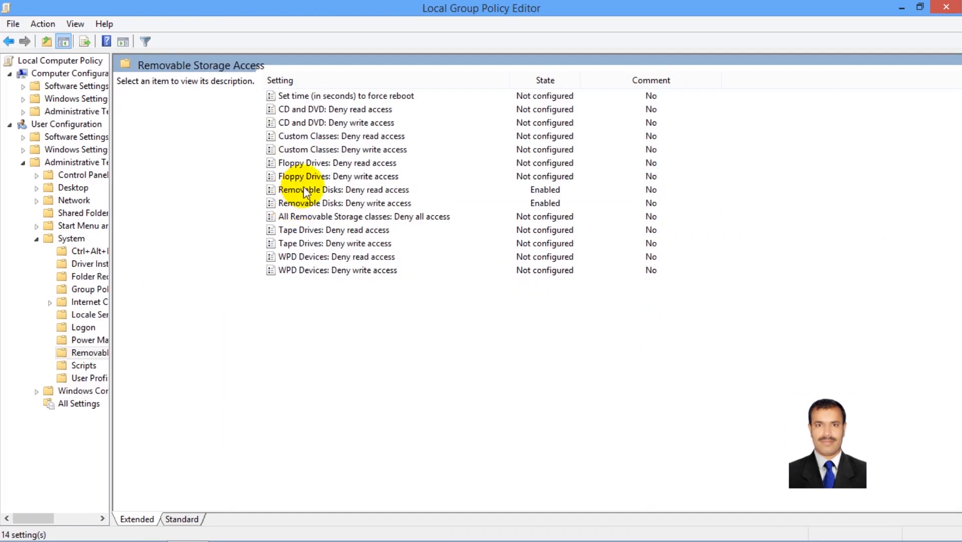
Step: Set the Removable Disks deny read access and deny write access policies to Not Configured, and close the policy editor
left_click(304, 189)
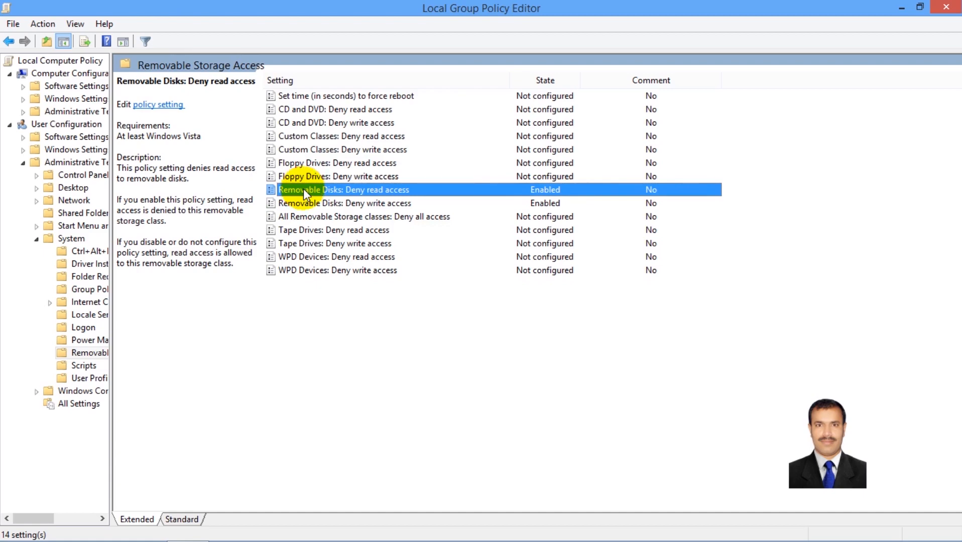
double_click(304, 189)
left_click(113, 158)
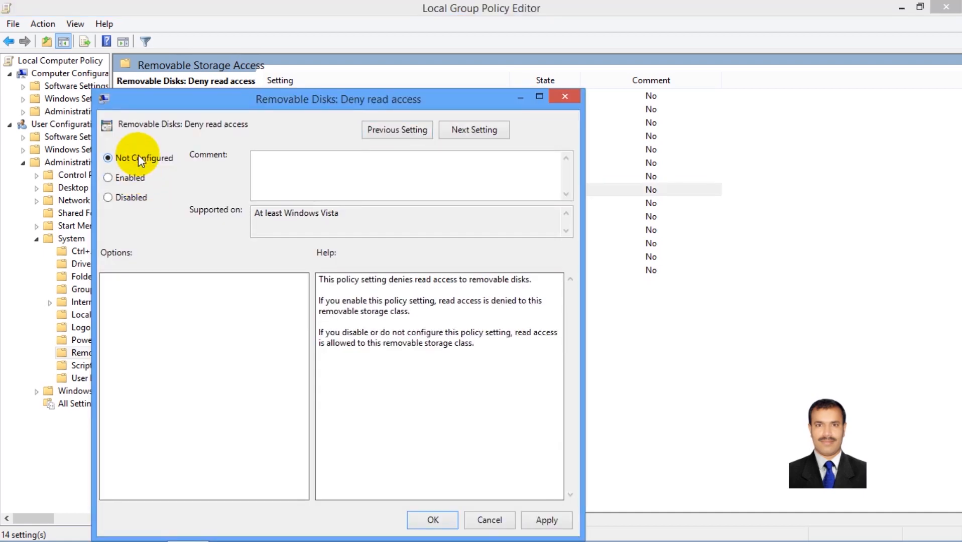
left_click(436, 520)
double_click(336, 208)
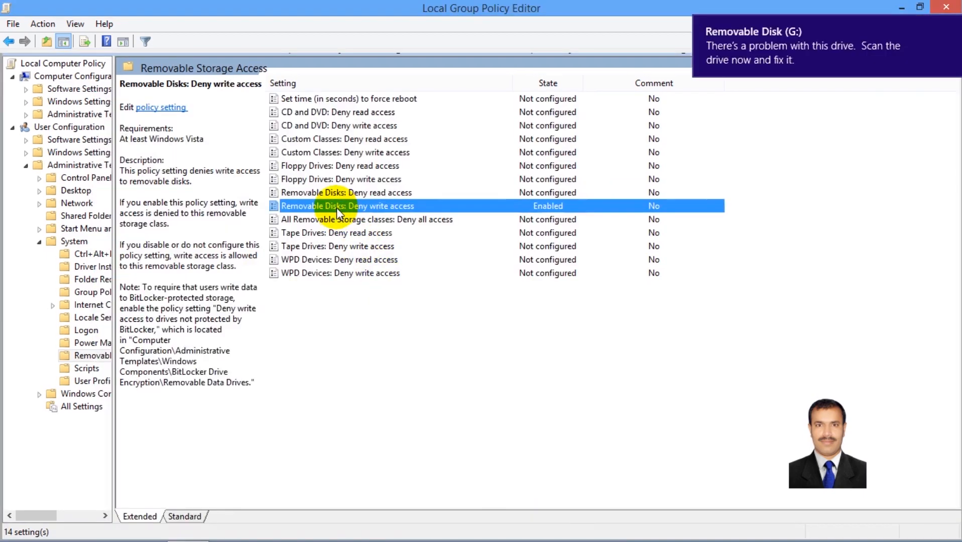
left_click(145, 158)
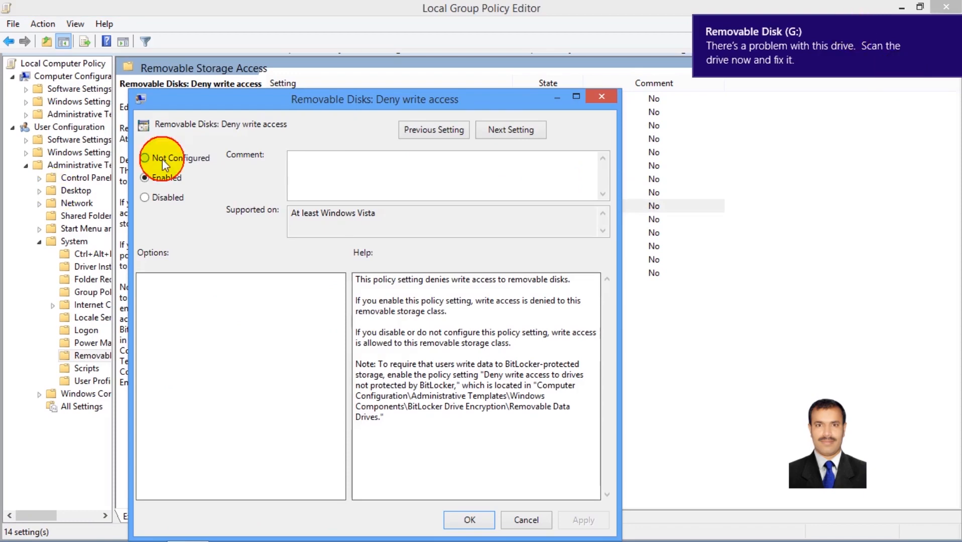
left_click(469, 522)
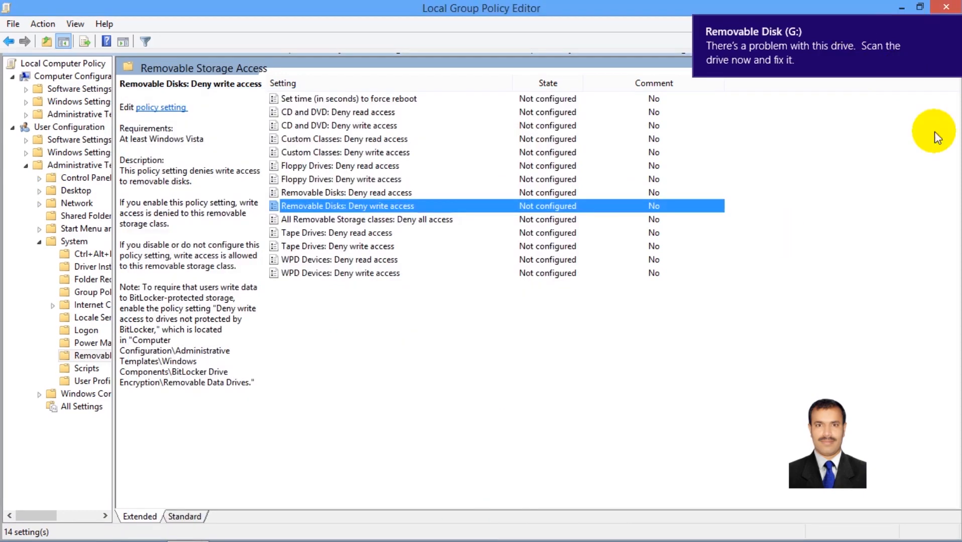
left_click(954, 6)
Step: Copy the picture 20190826_194845.jpg from removable drive G: to the desktop
double_click(20, 44)
left_click(224, 243)
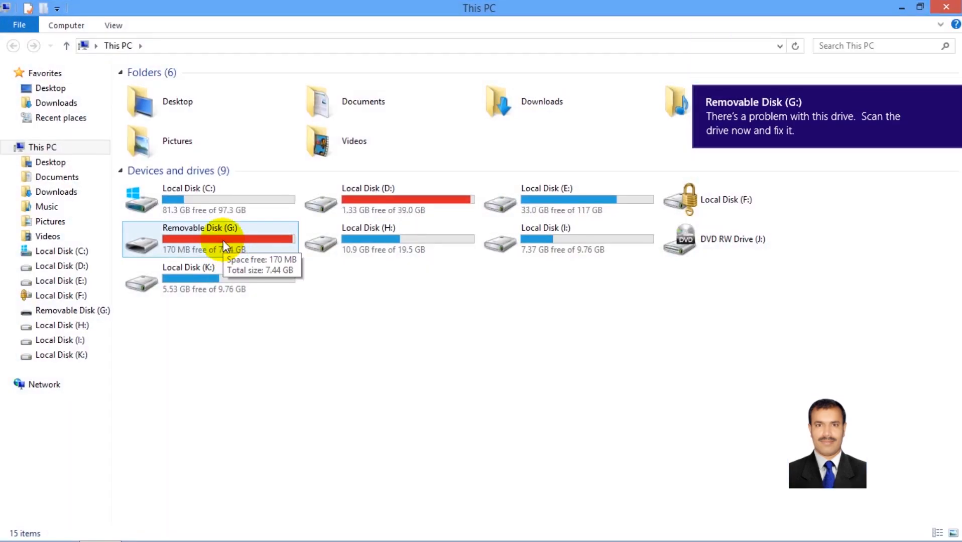
double_click(223, 241)
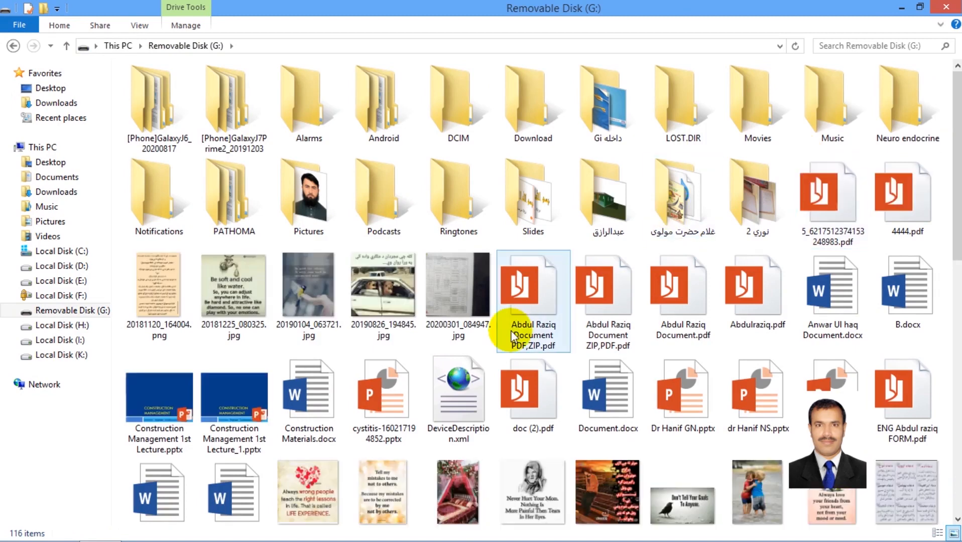
left_click(401, 307)
right_click(401, 307)
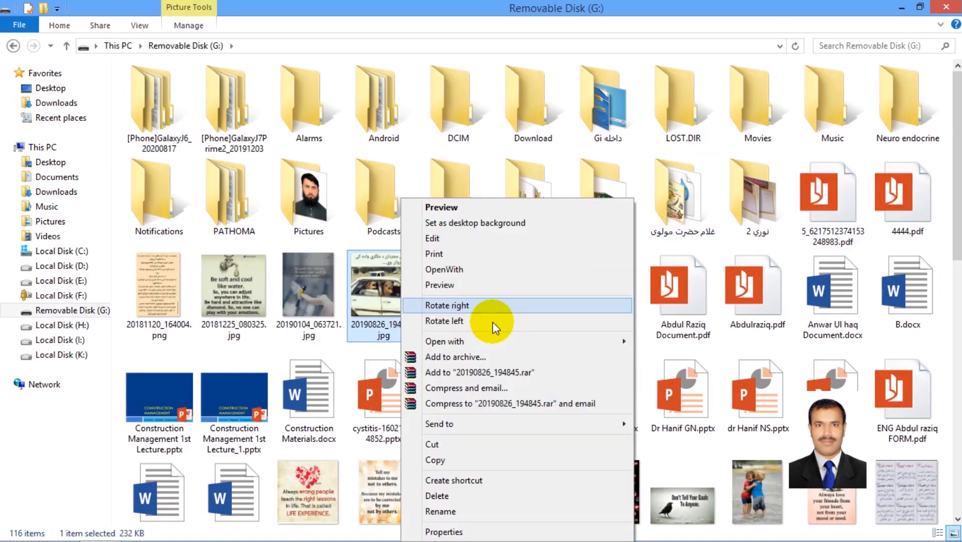
left_click(475, 463)
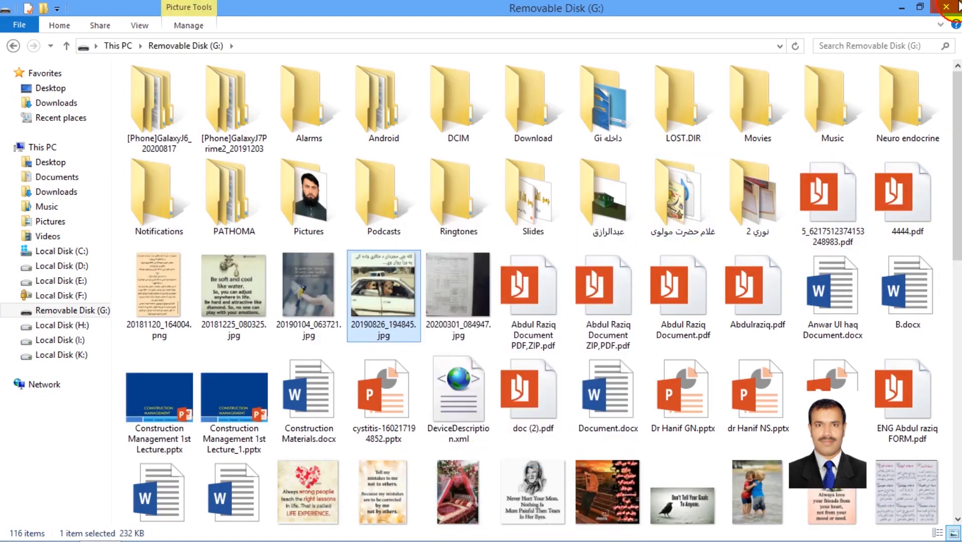
left_click(948, 8)
right_click(419, 128)
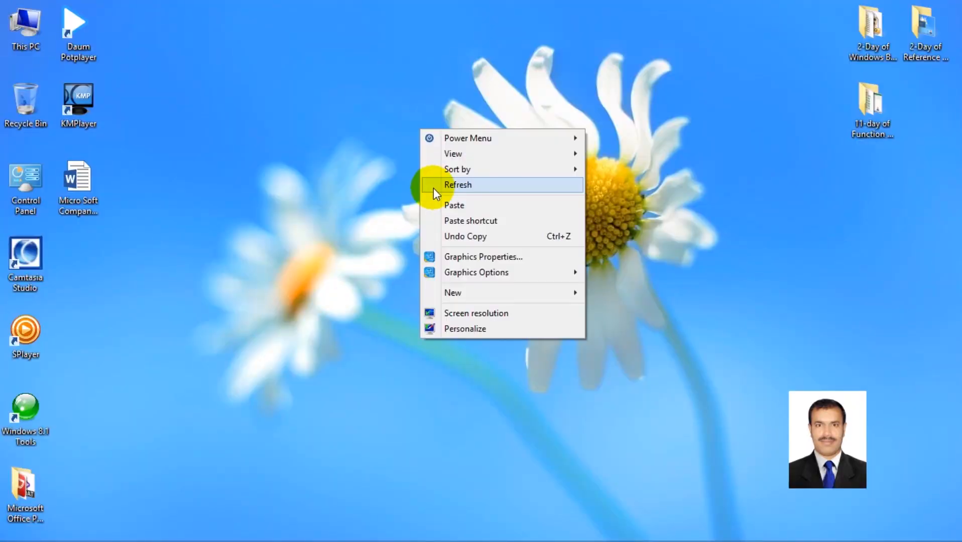
left_click(434, 205)
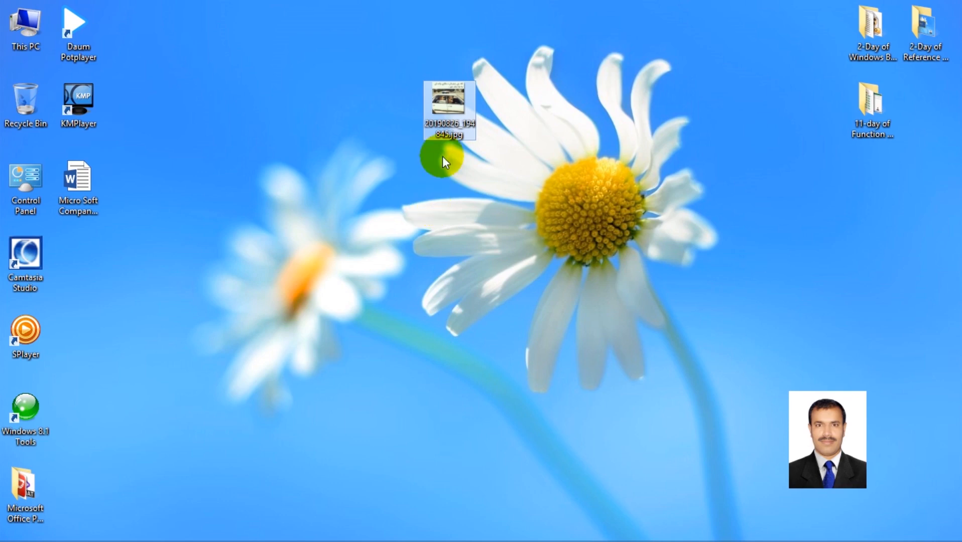
Step: Move the pasted picture to the Recycle Bin and place the 11-day of Function folder beside the 2-Day of Windows folder
left_click_drag(453, 124, 25, 103)
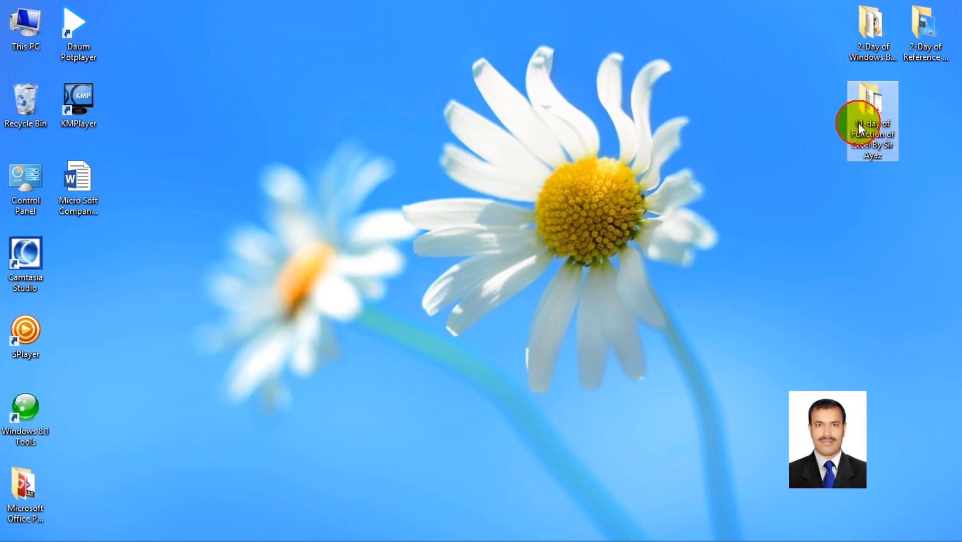
left_click_drag(858, 123, 798, 68)
Step: Create a desktop folder named "3-Day of Windows by [instructor's name] (Micro Soft Company Information)" and move the Micro Soft Company Word document into it
right_click(322, 139)
left_click(446, 308)
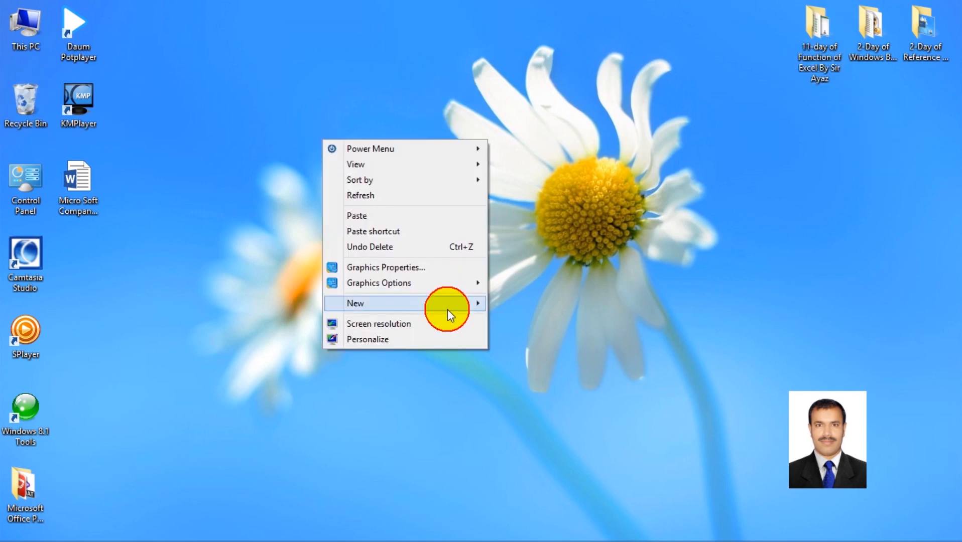
left_click(512, 299)
type("3-Day of Wi")
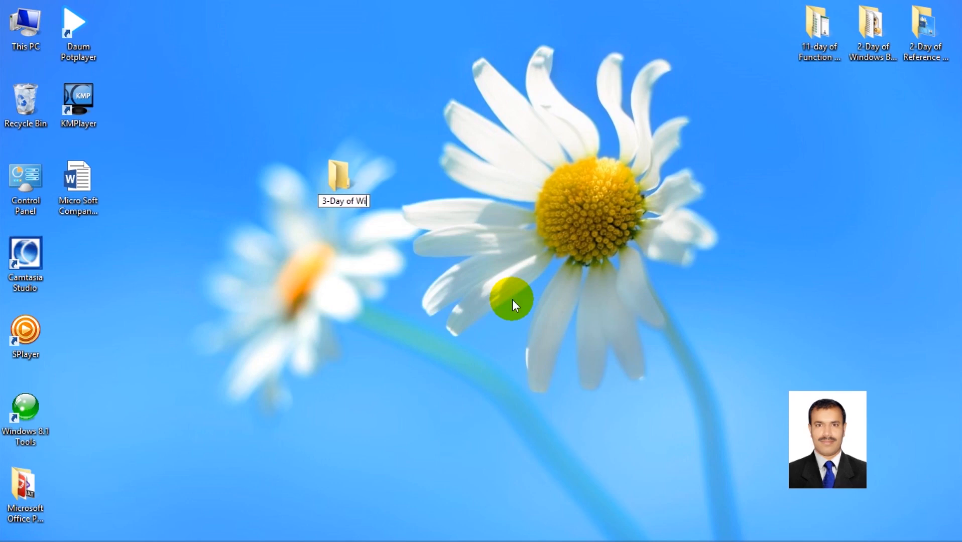
type("ndows by Sir Ayaz")
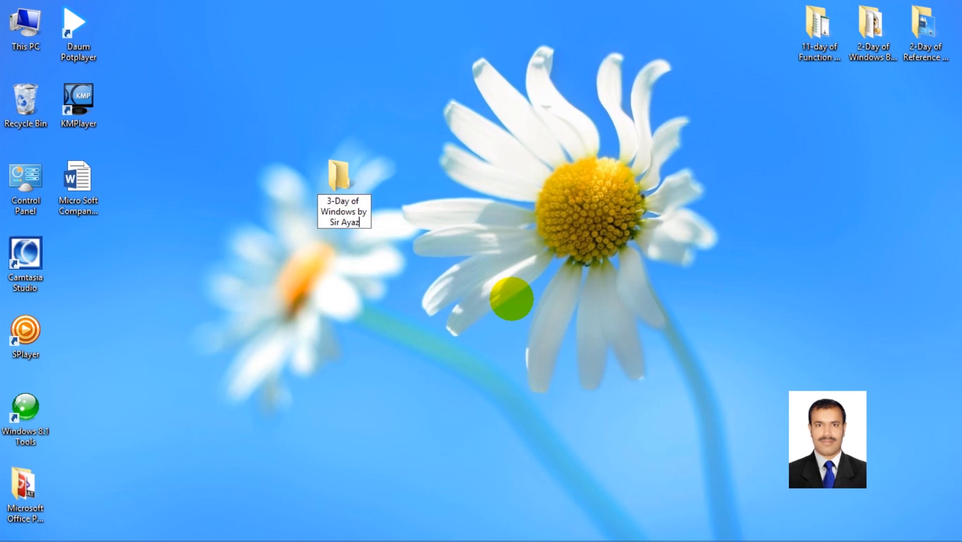
type(" (Micro Soft ")
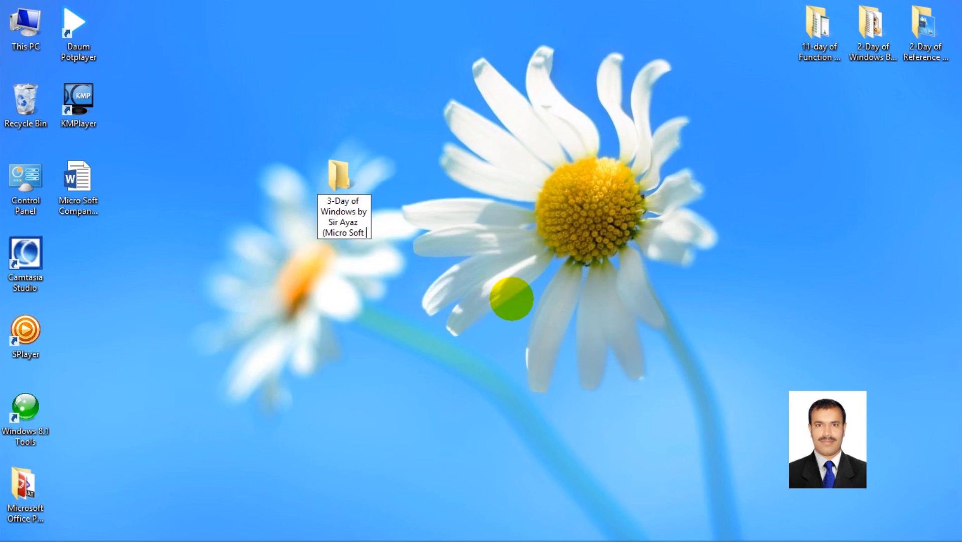
type("Company I")
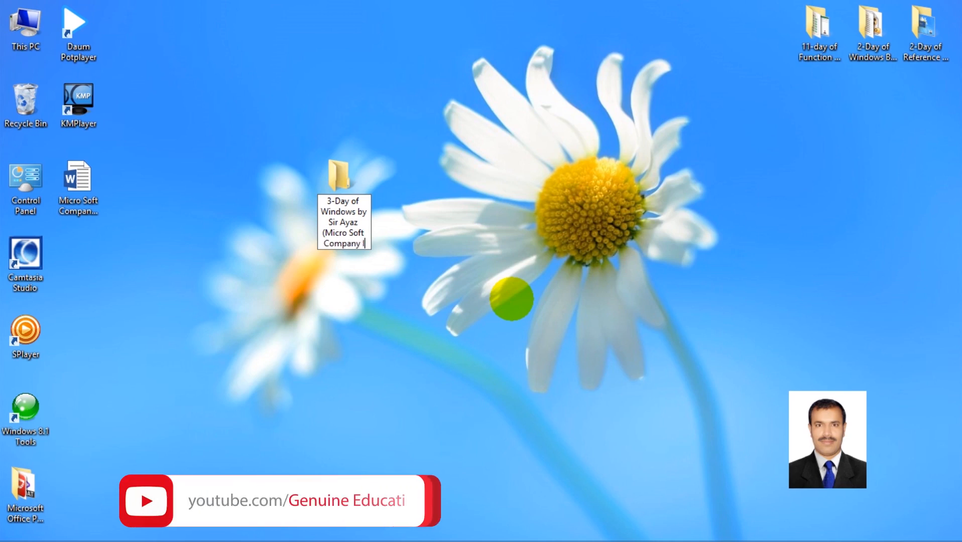
type("nformation)")
key("Return")
key("F2")
key("Return")
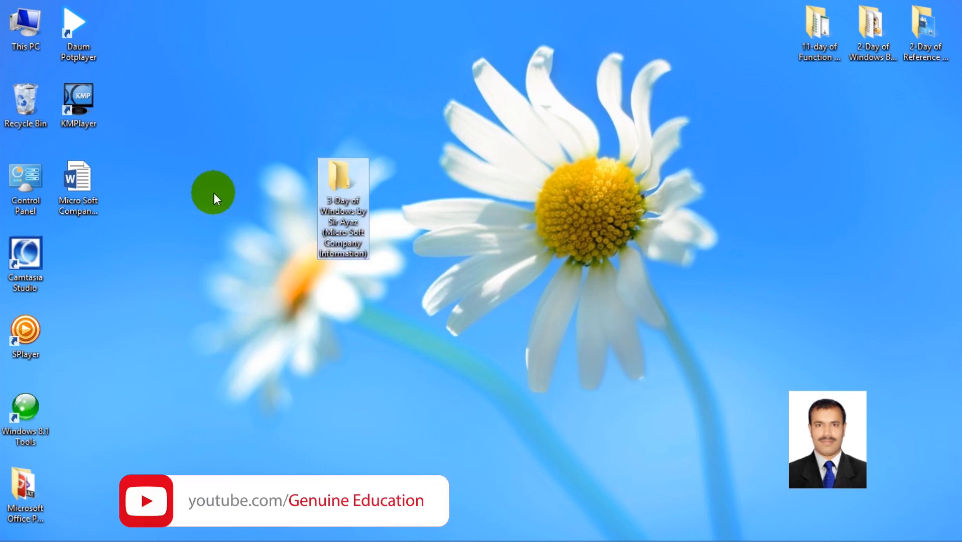
left_click_drag(80, 173, 325, 178)
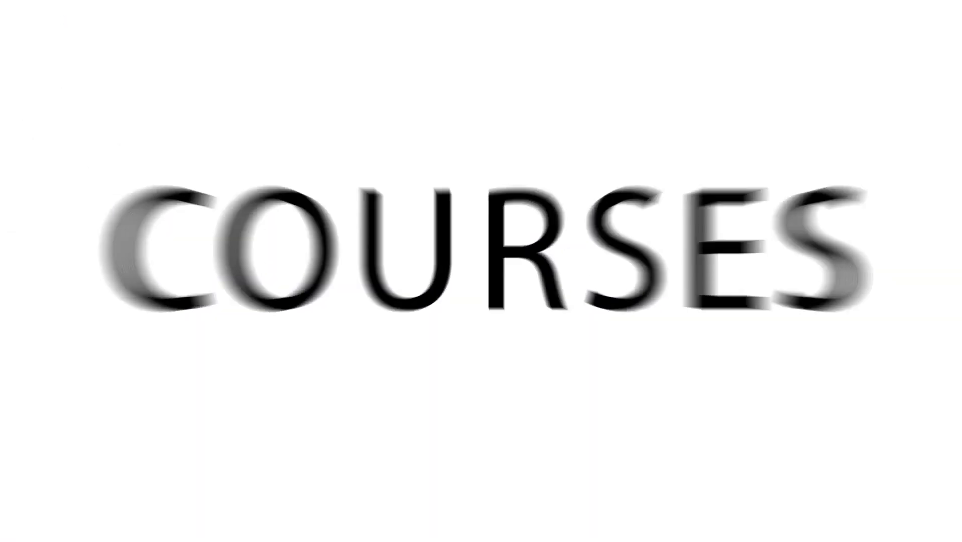